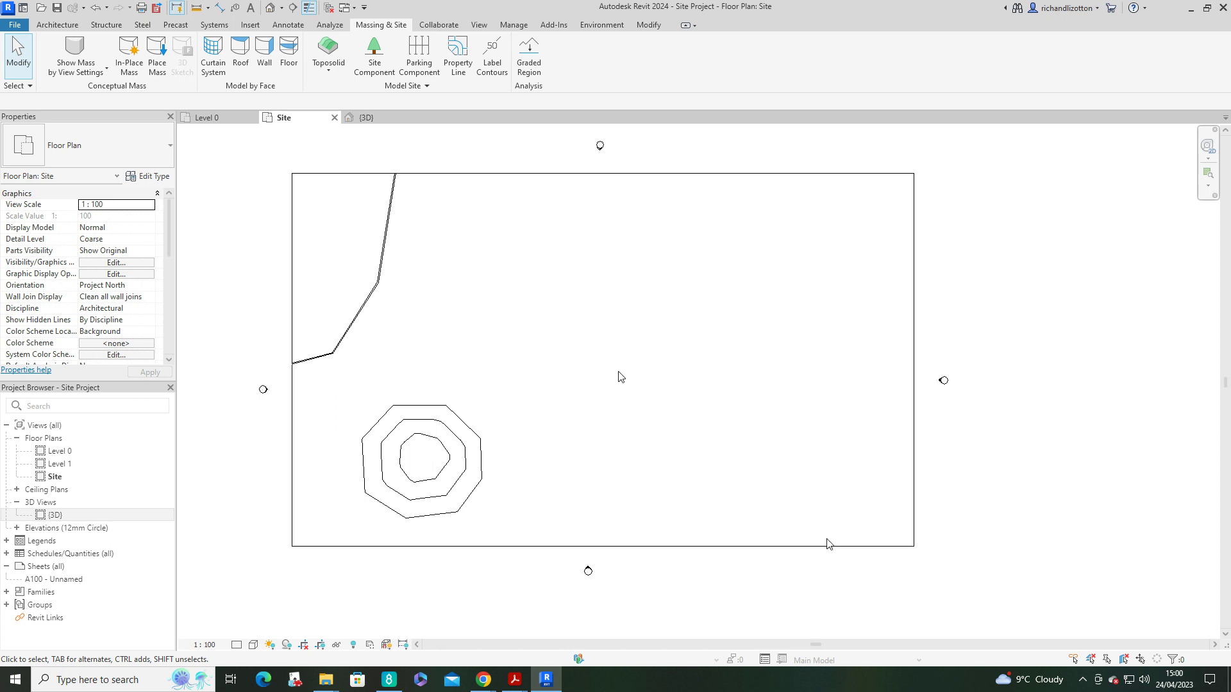
# - Open the rectangular toposolid's boundary sketch for editing in the Site floor plan
pyautogui.click(389, 121)
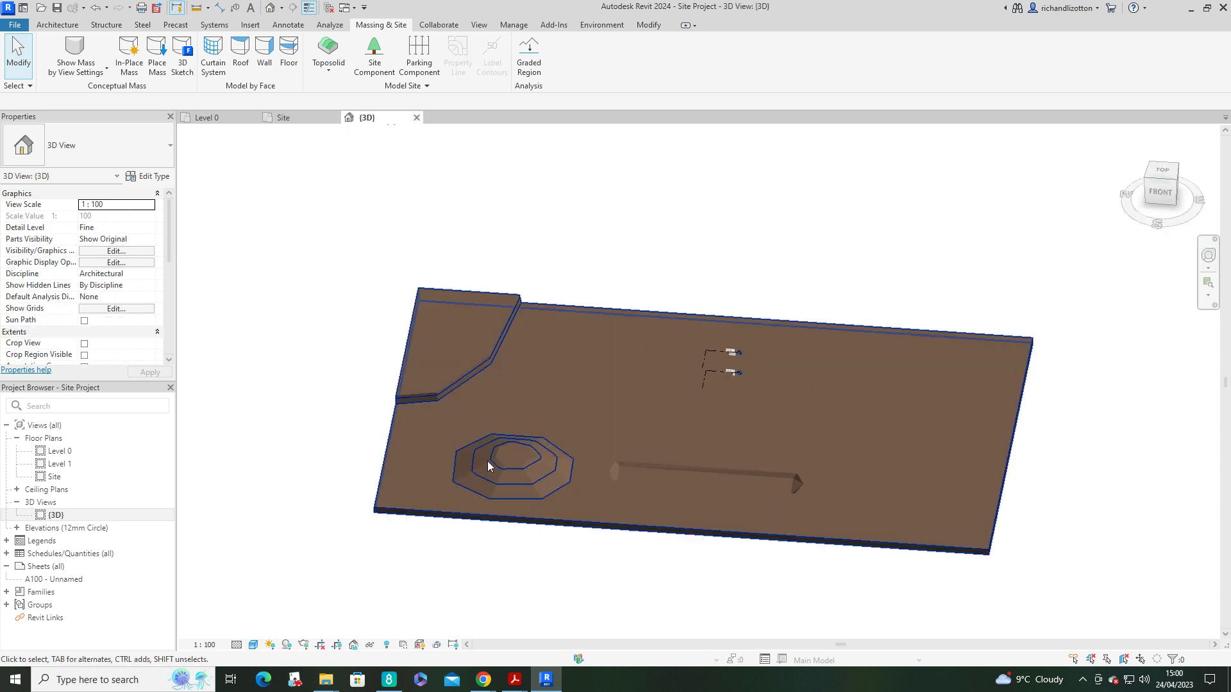
pyautogui.click(302, 122)
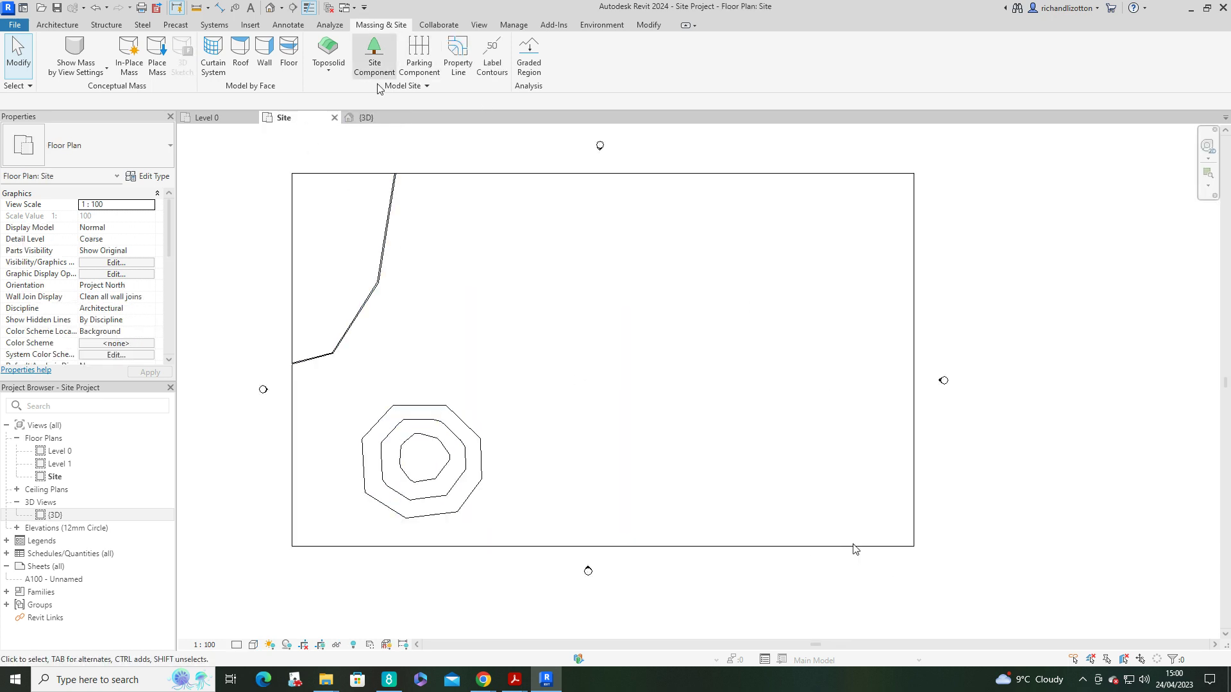
pyautogui.click(602, 176)
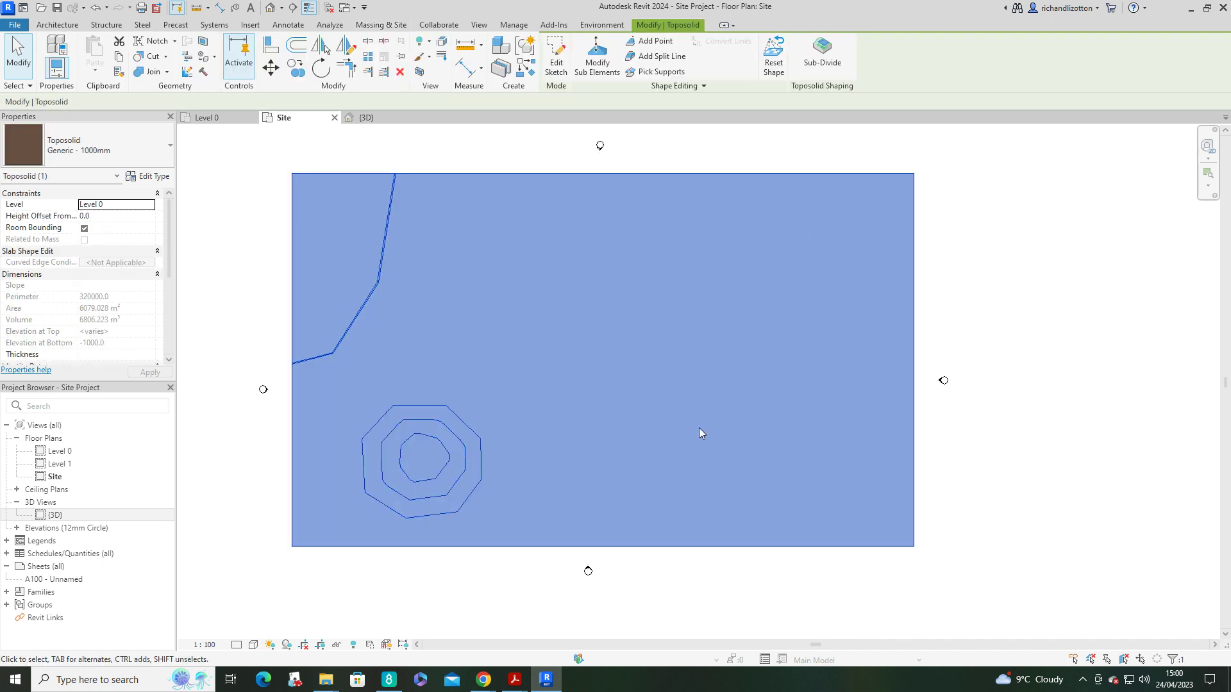
pyautogui.click(556, 61)
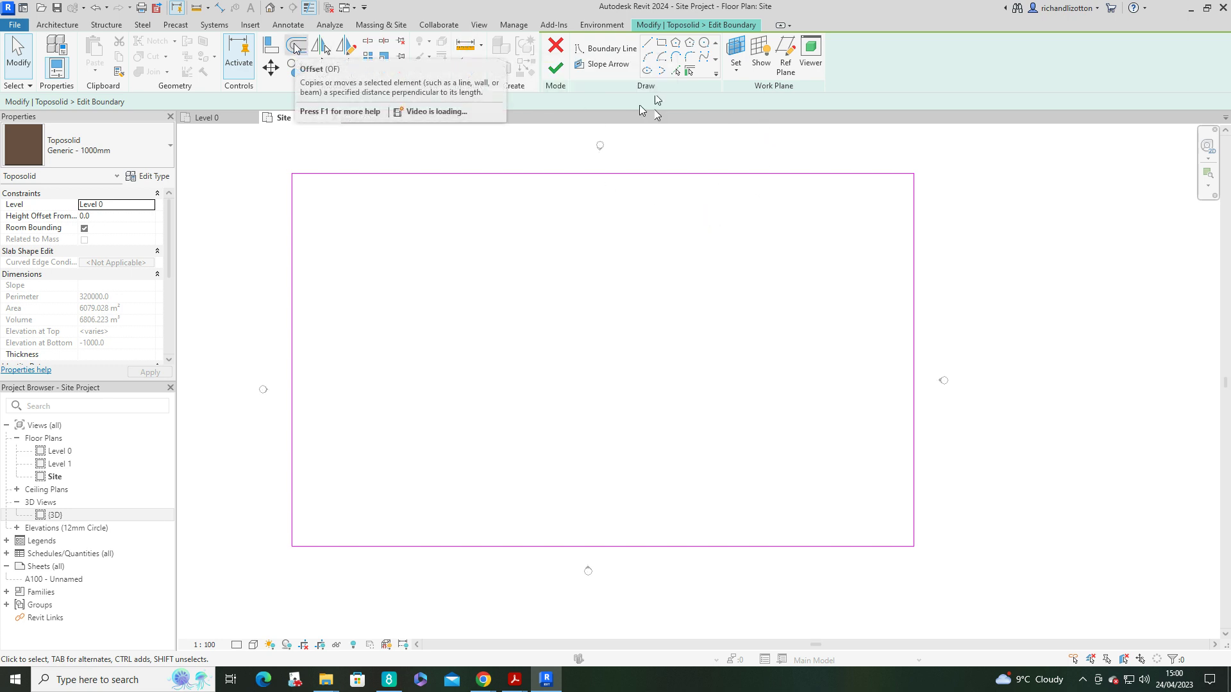
# - Offset the toposolid's east boundary line 6000 mm inward as a copy, and offset that copy another 6000 mm inward
pyautogui.click(296, 47)
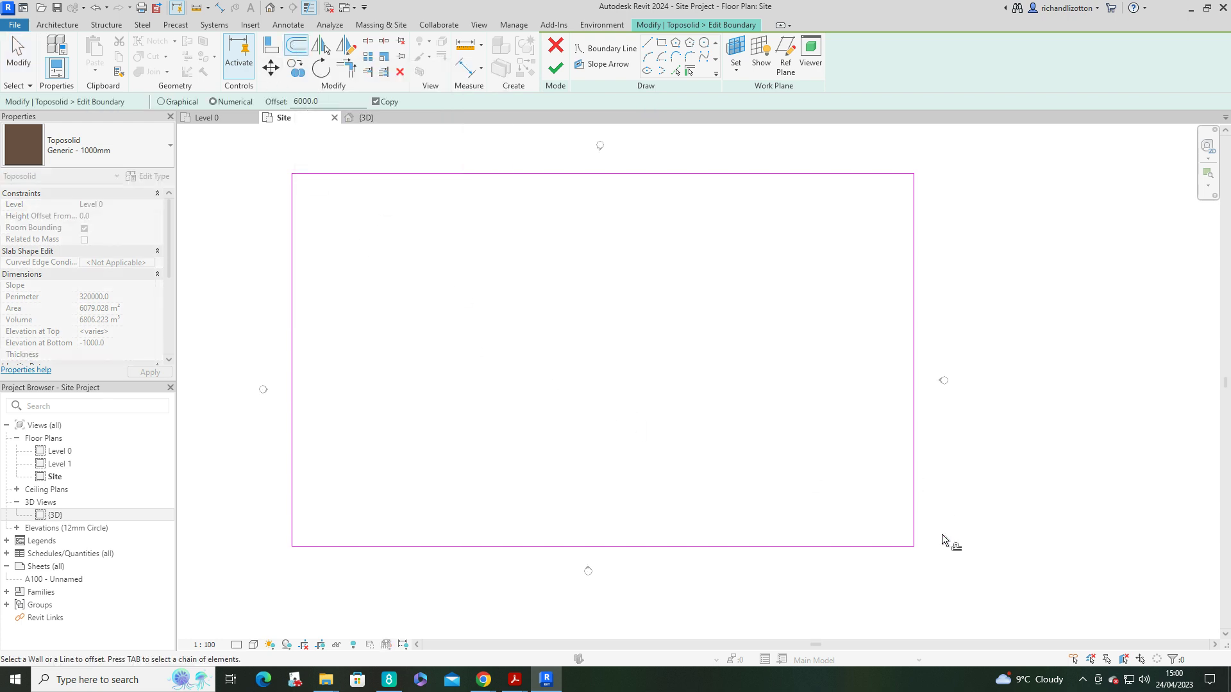
pyautogui.click(900, 523)
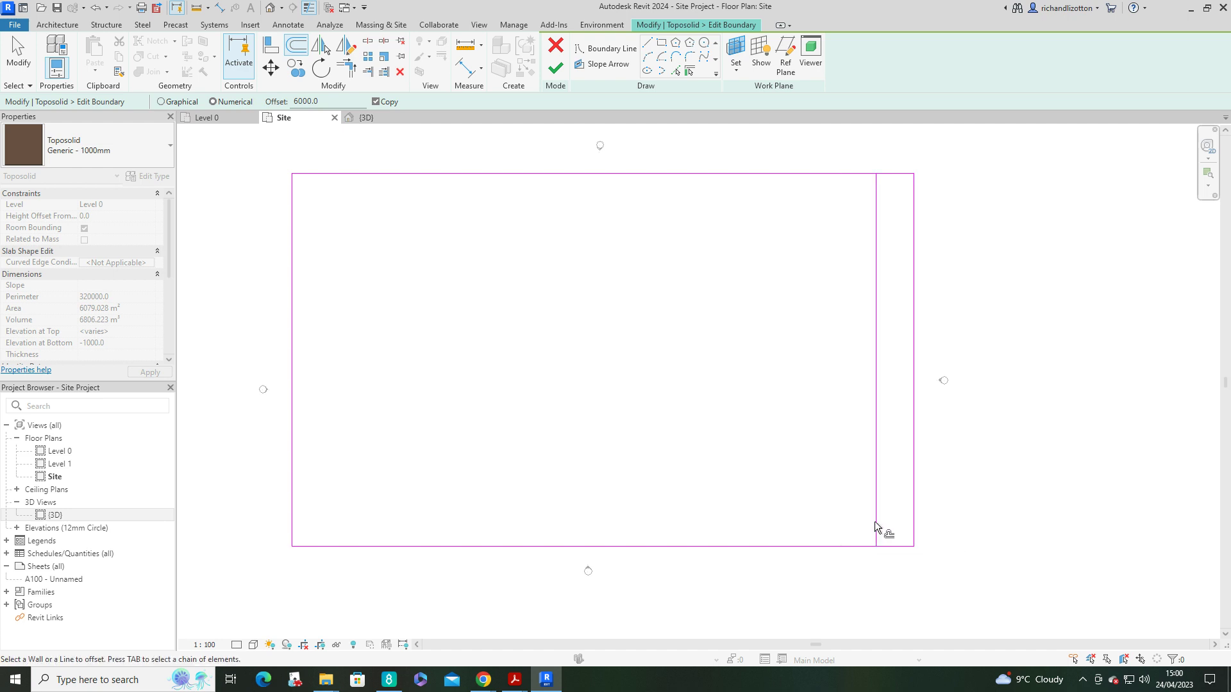
pyautogui.click(877, 526)
# - Offset a copy of the south boundary line 20000 mm inward
pyautogui.scroll(3, 923, 555)
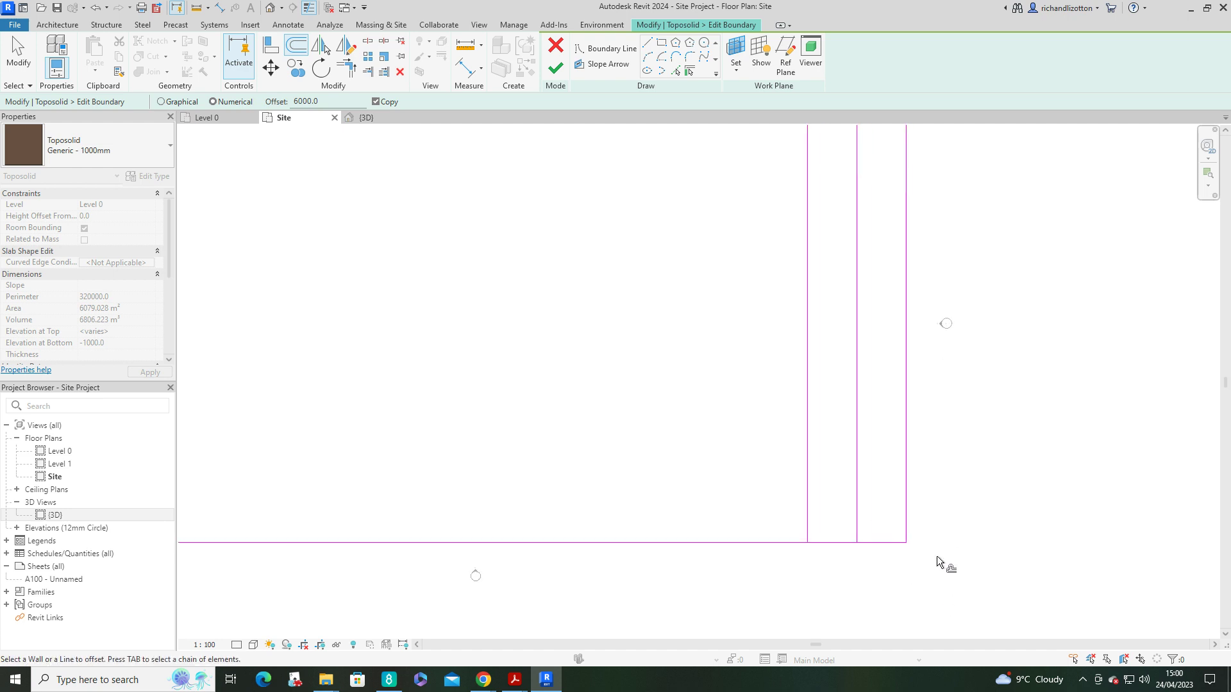
pyautogui.moveTo(786, 424); pyautogui.dragTo(771, 470, button='middle')
pyautogui.scroll(-1, 771, 470)
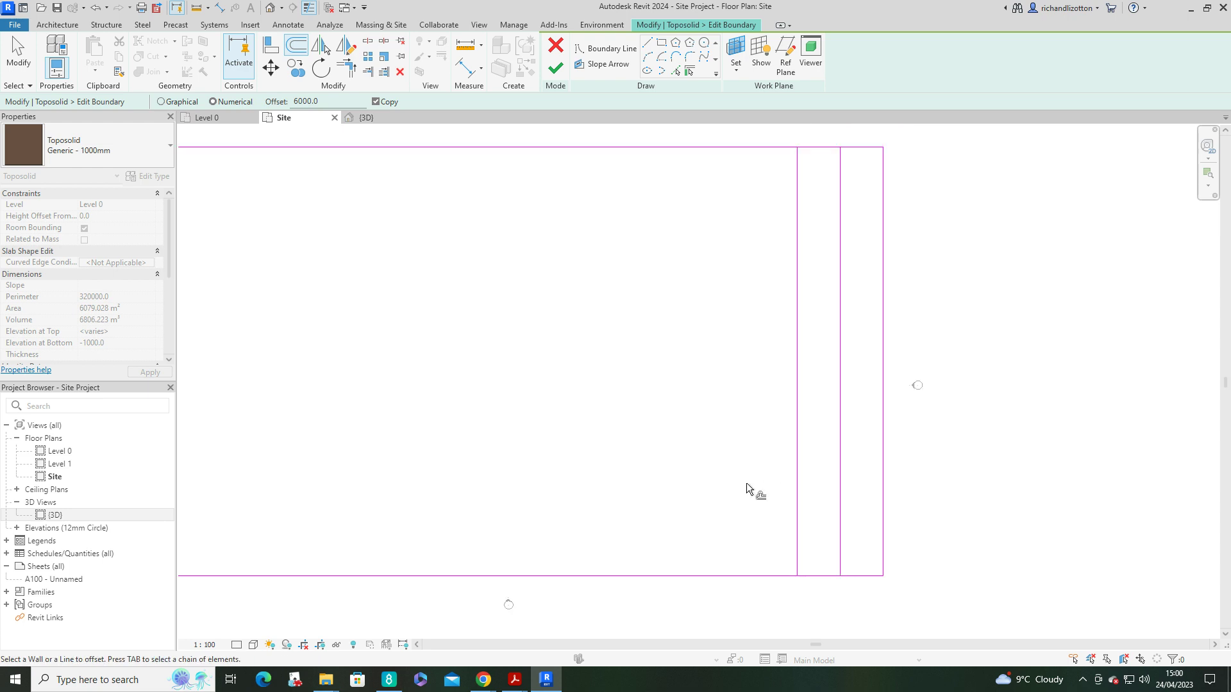
pyautogui.scroll(-1, 746, 482)
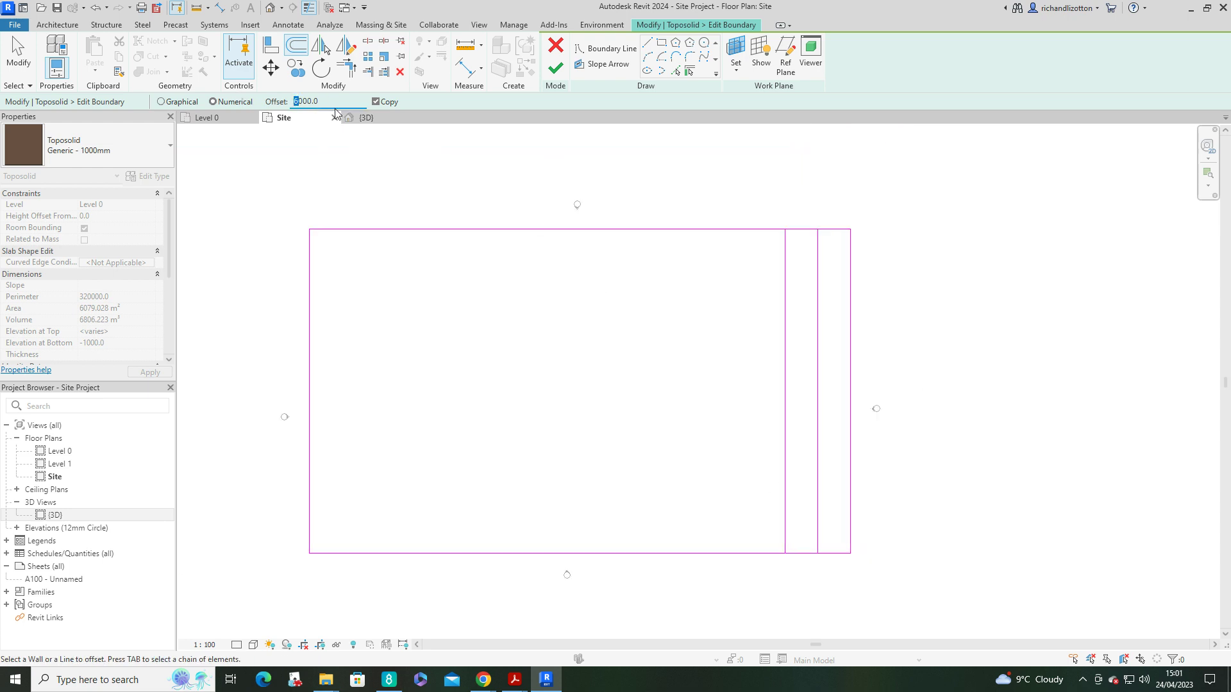
pyautogui.write('200')
pyautogui.press('BackSpace')
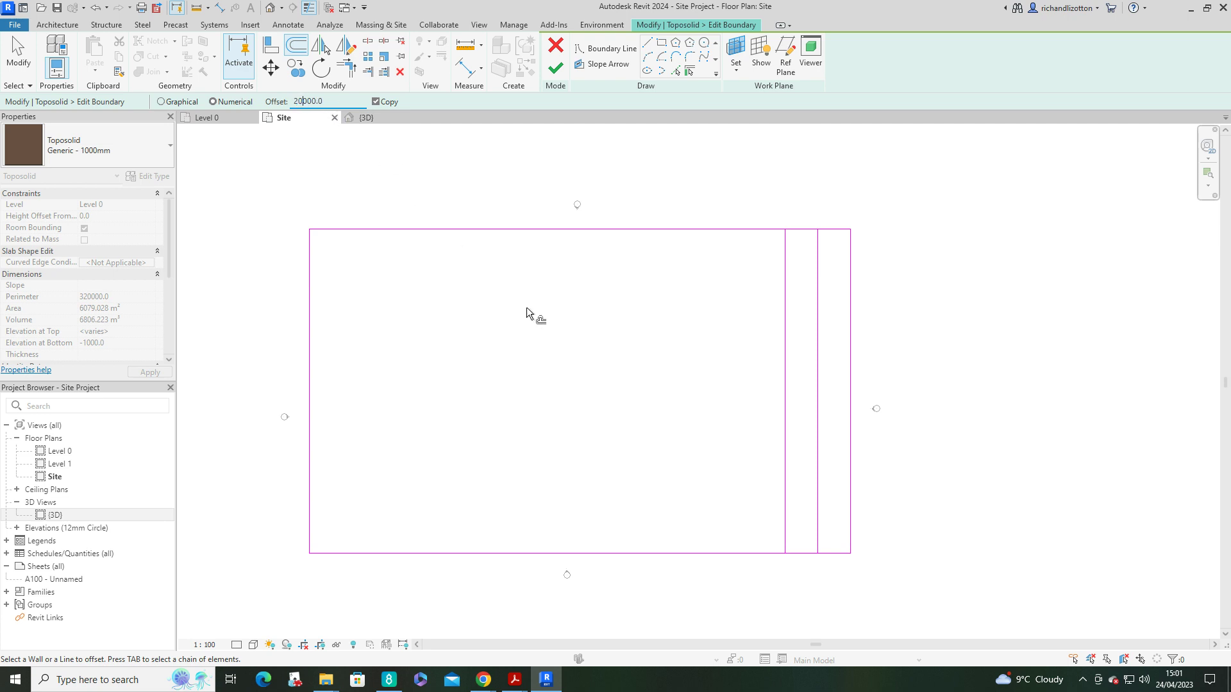
pyautogui.click(729, 552)
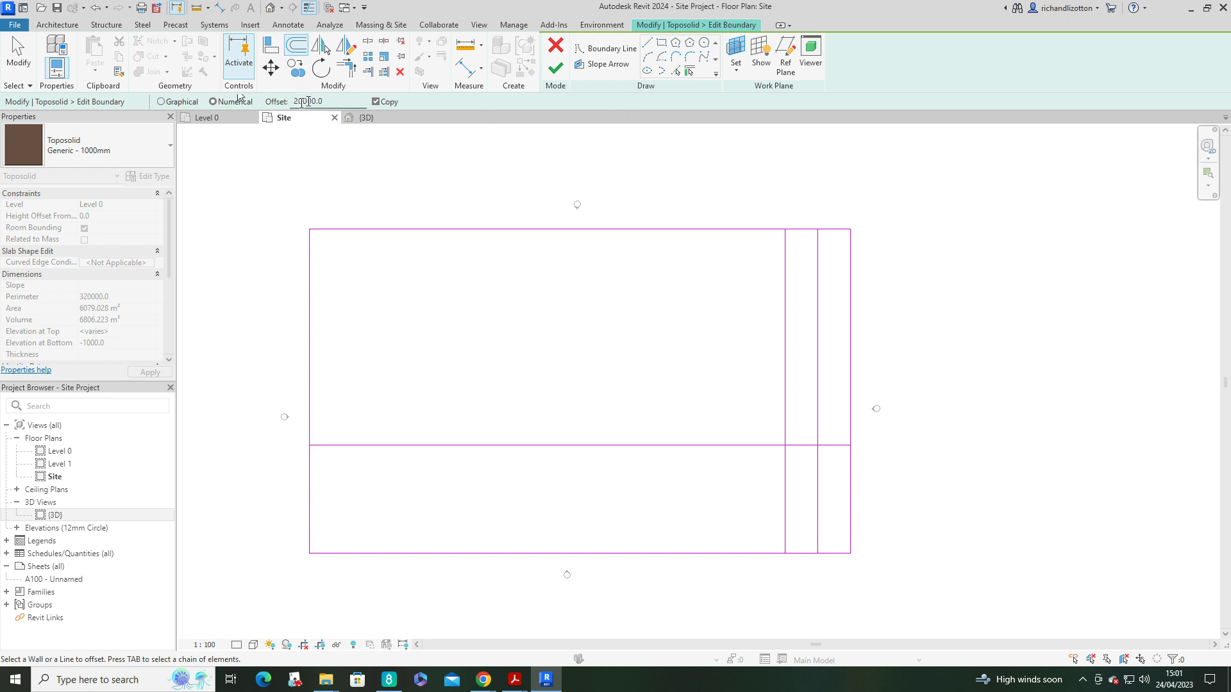
# - Offset a copy of the inner horizontal line 16800 mm northward
pyautogui.moveTo(305, 102); pyautogui.dragTo(285, 105)
pyautogui.write('168')
pyautogui.scroll(1, 617, 447)
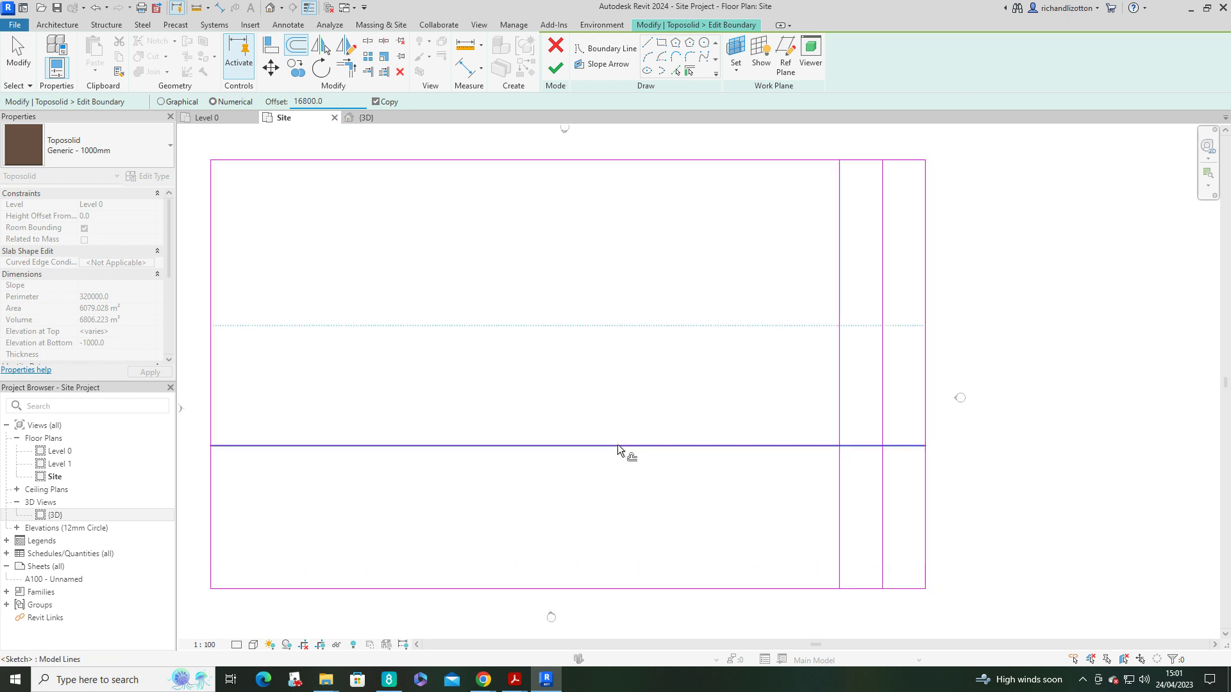
pyautogui.click(619, 447)
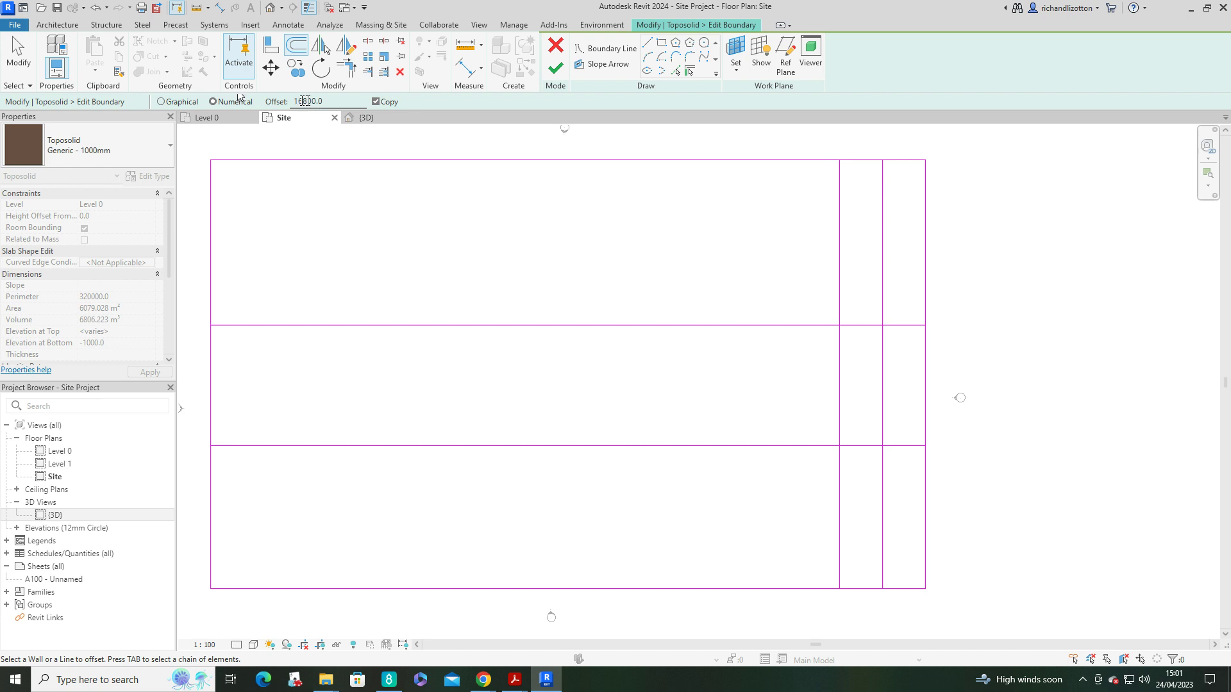
# - Offset the innermost vertical line 10000 mm westward, and offset the resulting line another 40000 mm westward
pyautogui.moveTo(303, 101); pyautogui.dragTo(299, 100)
pyautogui.write('0')
pyautogui.click(839, 420)
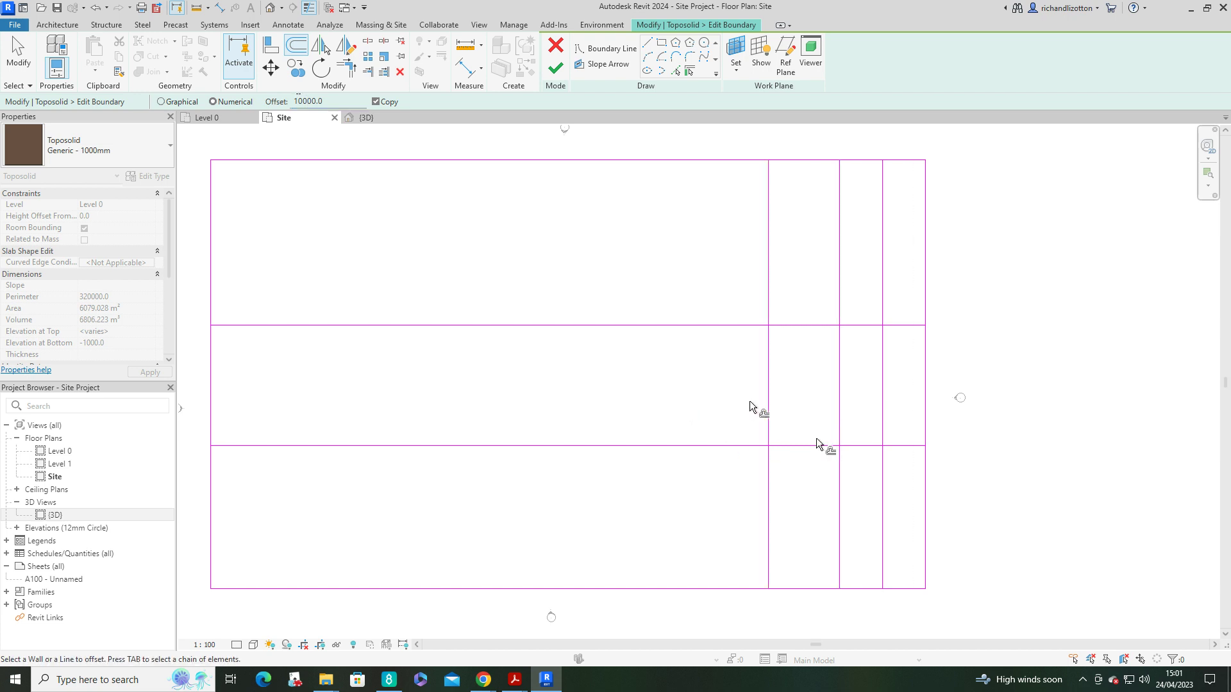
pyautogui.moveTo(300, 102); pyautogui.dragTo(287, 103)
pyautogui.click(769, 366)
# - Trim the two inner horizontal lines and the two westernmost offset vertical lines to each other at the corners, forming a closed rectangle
pyautogui.click(346, 67)
pyautogui.click(504, 326)
pyautogui.click(485, 363)
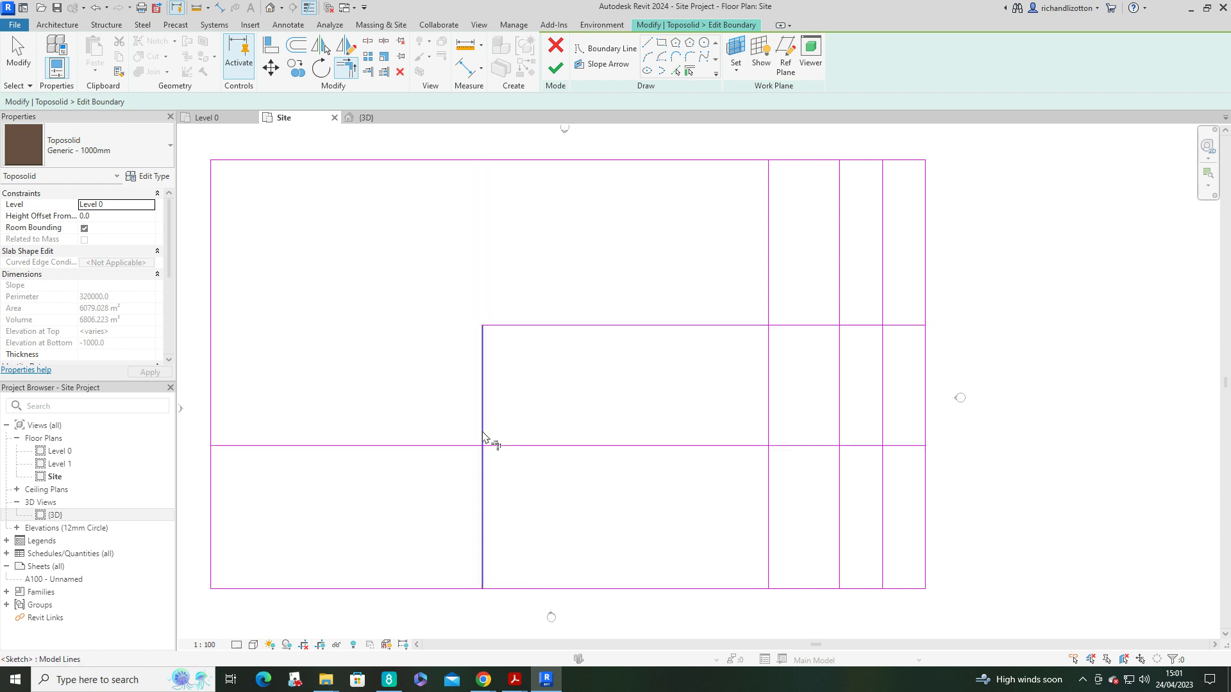
pyautogui.click(489, 440)
pyautogui.click(504, 447)
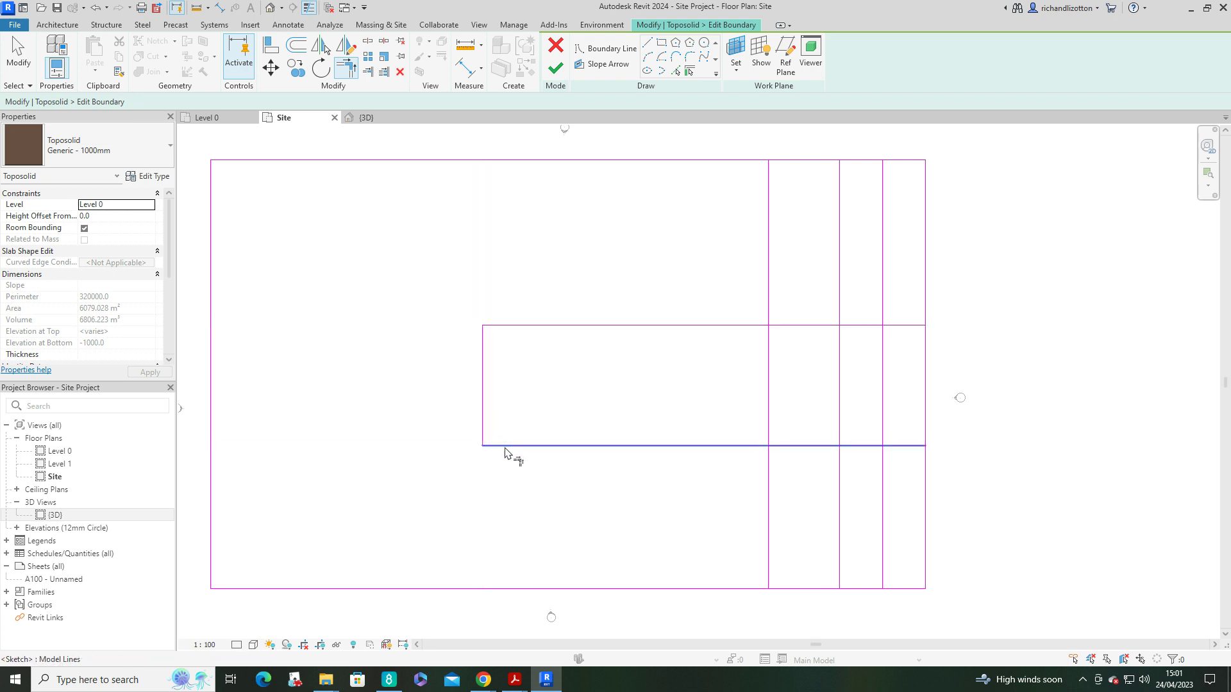
pyautogui.click(760, 328)
pyautogui.click(769, 344)
pyautogui.click(763, 446)
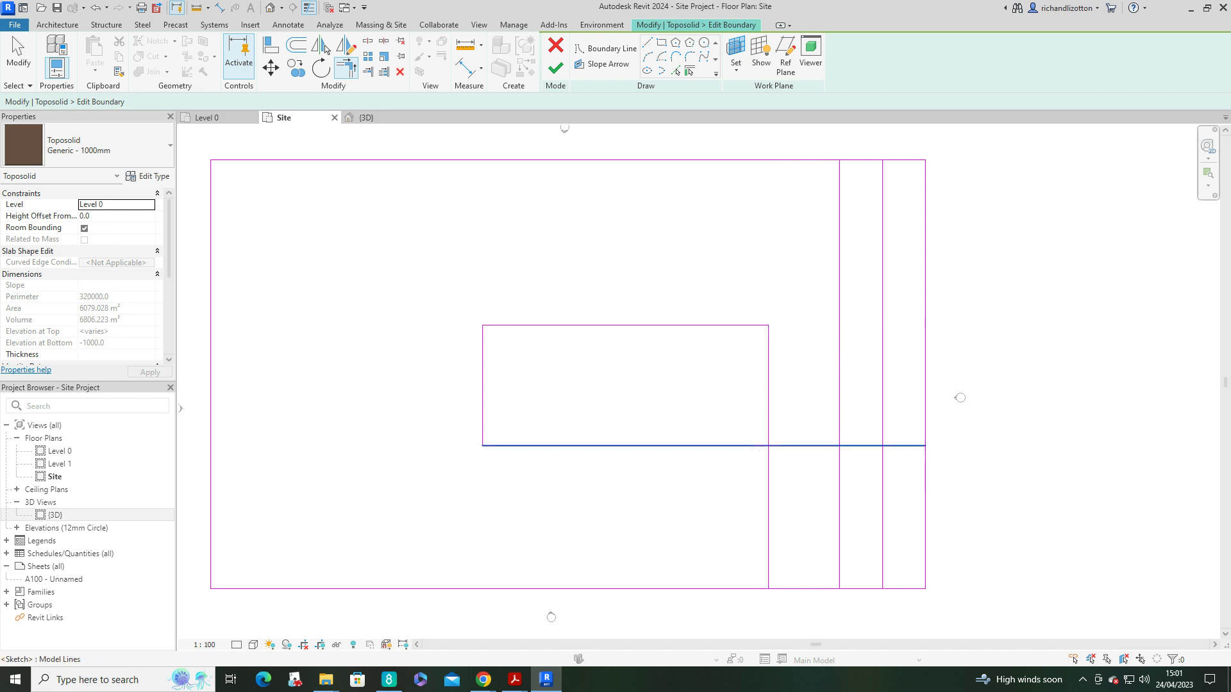
pyautogui.click(770, 431)
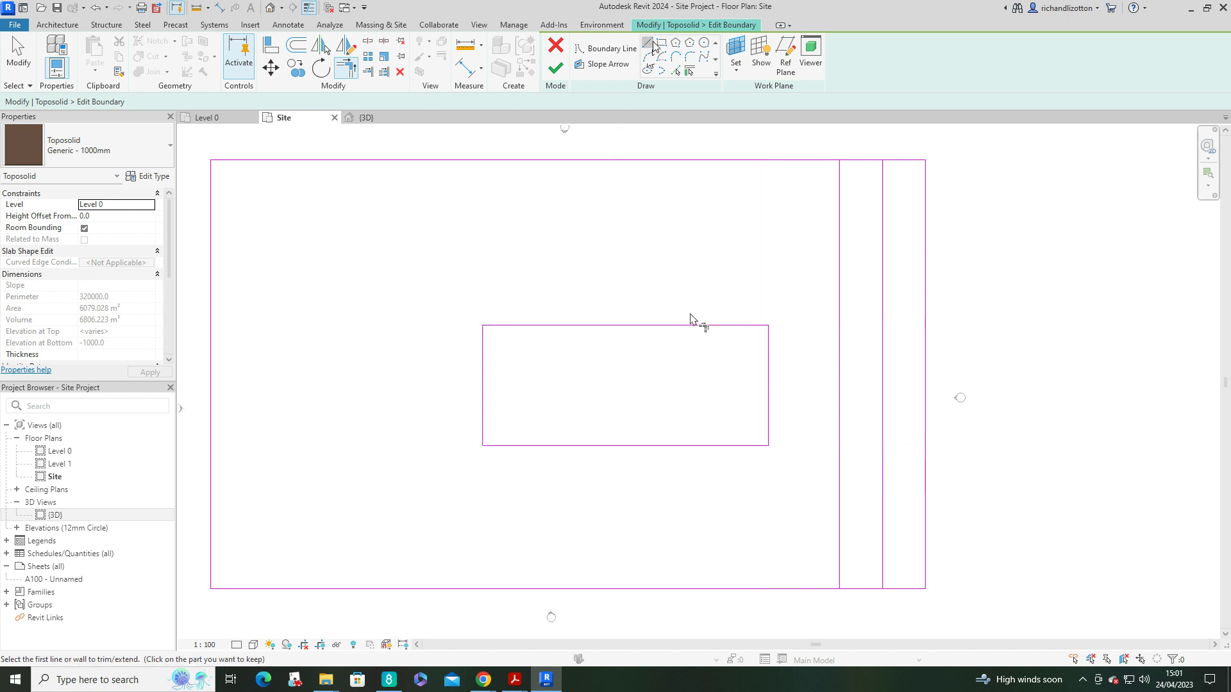
# - Draw a horizontal boundary line from the inner rectangle's east side, about 6000 mm below its upper corner, extending eastward past the nearest vertical line
pyautogui.click(649, 44)
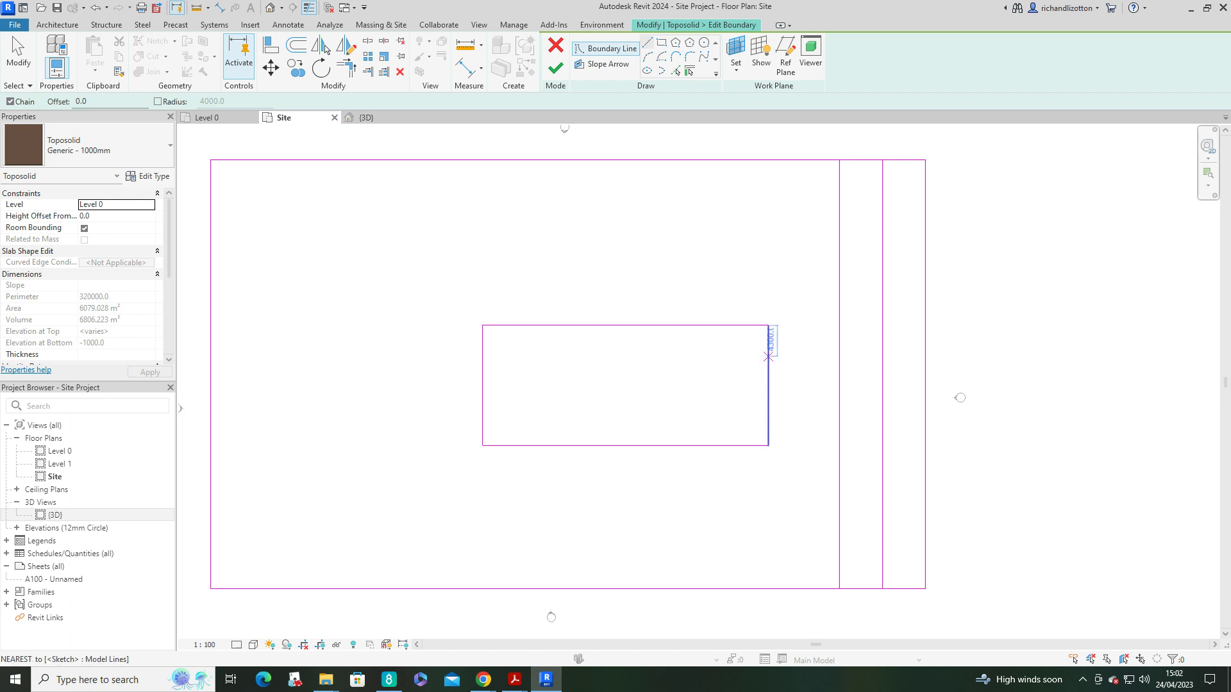
pyautogui.scroll(3, 769, 370)
pyautogui.click(769, 366)
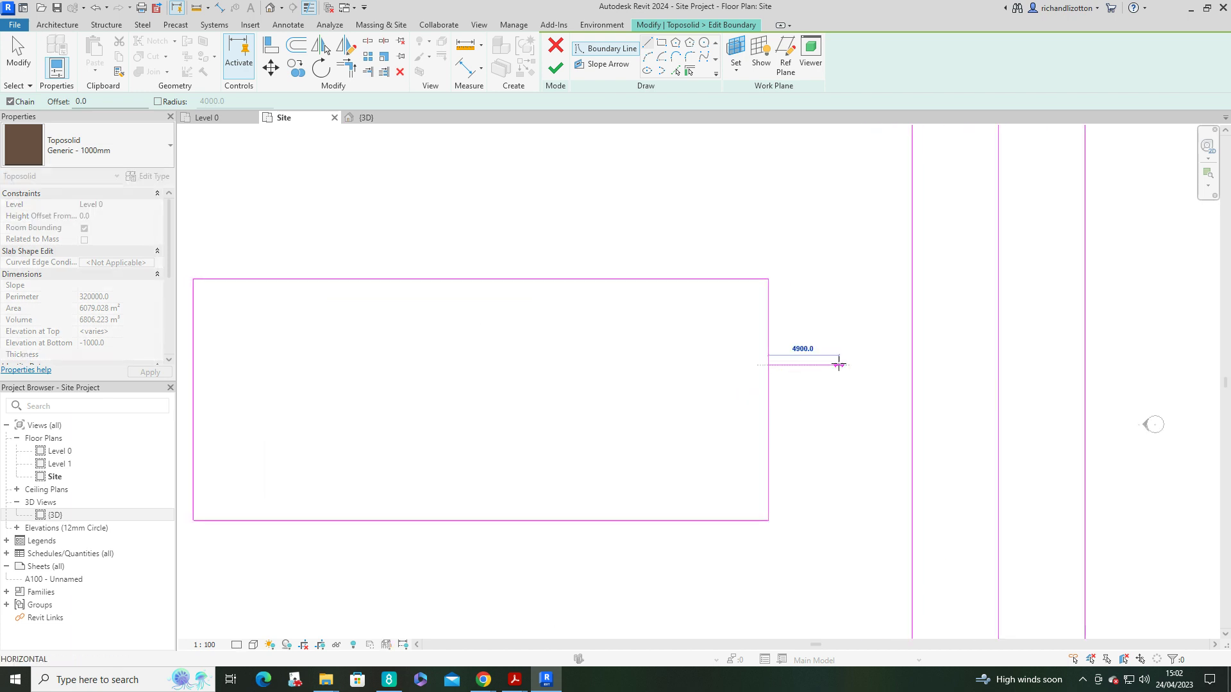
pyautogui.click(963, 365)
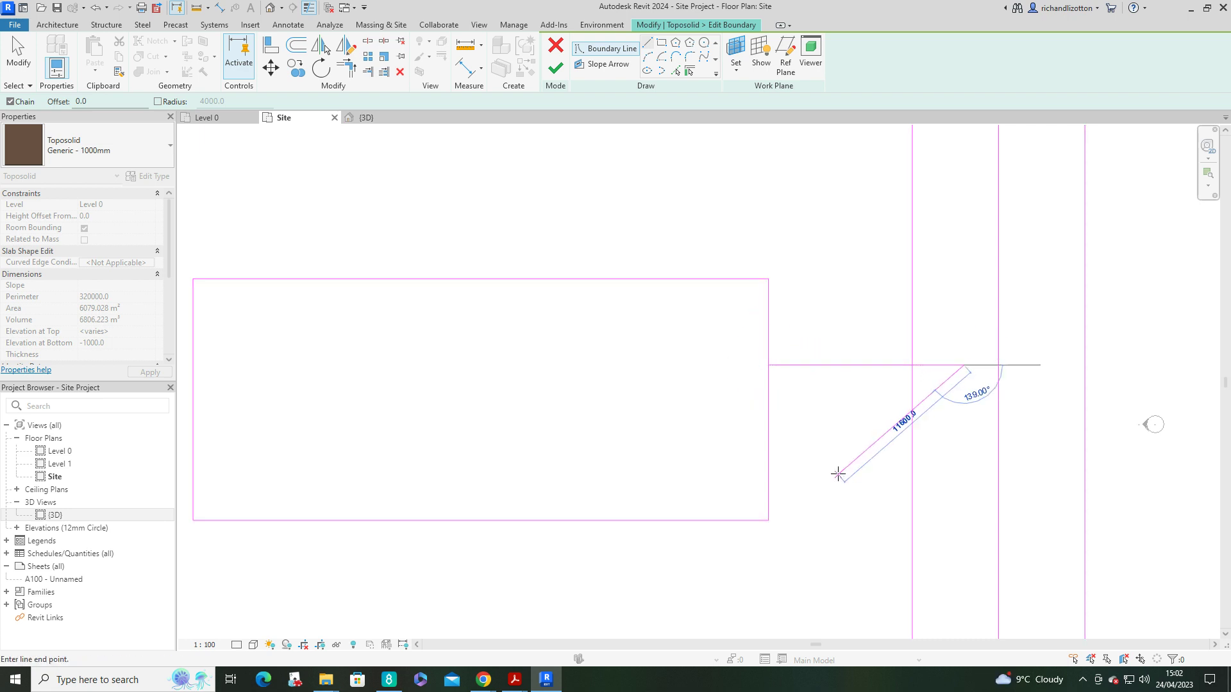
pyautogui.press('Escape')
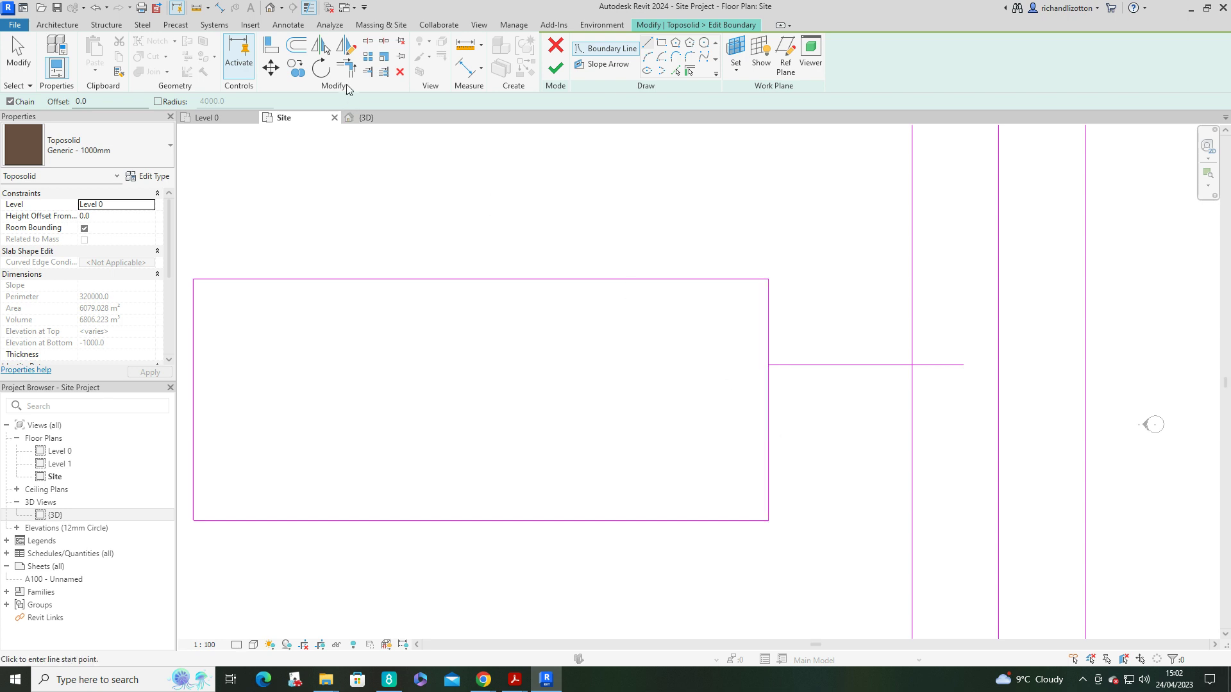
# - Offset a copy of the short horizontal access line 6000 mm southward
pyautogui.click(296, 45)
pyautogui.moveTo(300, 101); pyautogui.dragTo(290, 103)
pyautogui.write('6000.0')
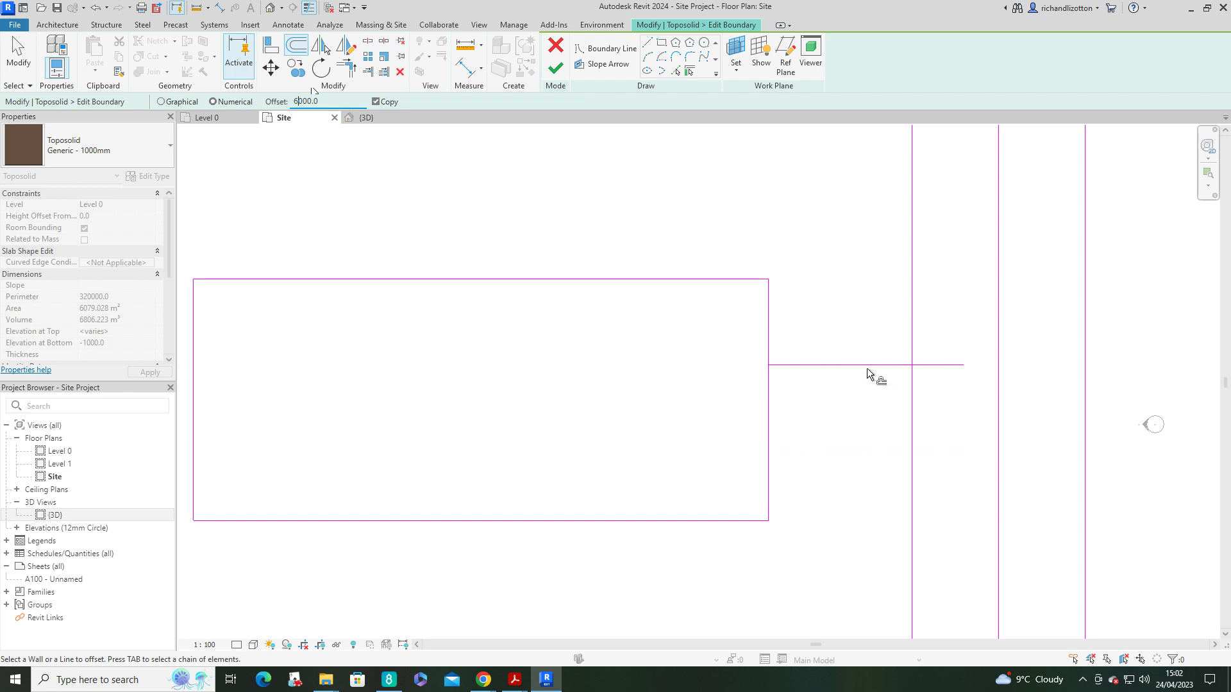
pyautogui.click(867, 365)
# - Shorten the rectangle's east side to the upper access line, unjoining the elements, and draw the side segment from the lower access line to the bottom corner
pyautogui.moveTo(872, 525); pyautogui.dragTo(691, 504, button='middle')
pyautogui.scroll(-2, 629, 398)
pyautogui.press('Escape')
pyautogui.click(603, 394)
pyautogui.moveTo(602, 464); pyautogui.dragTo(602, 361)
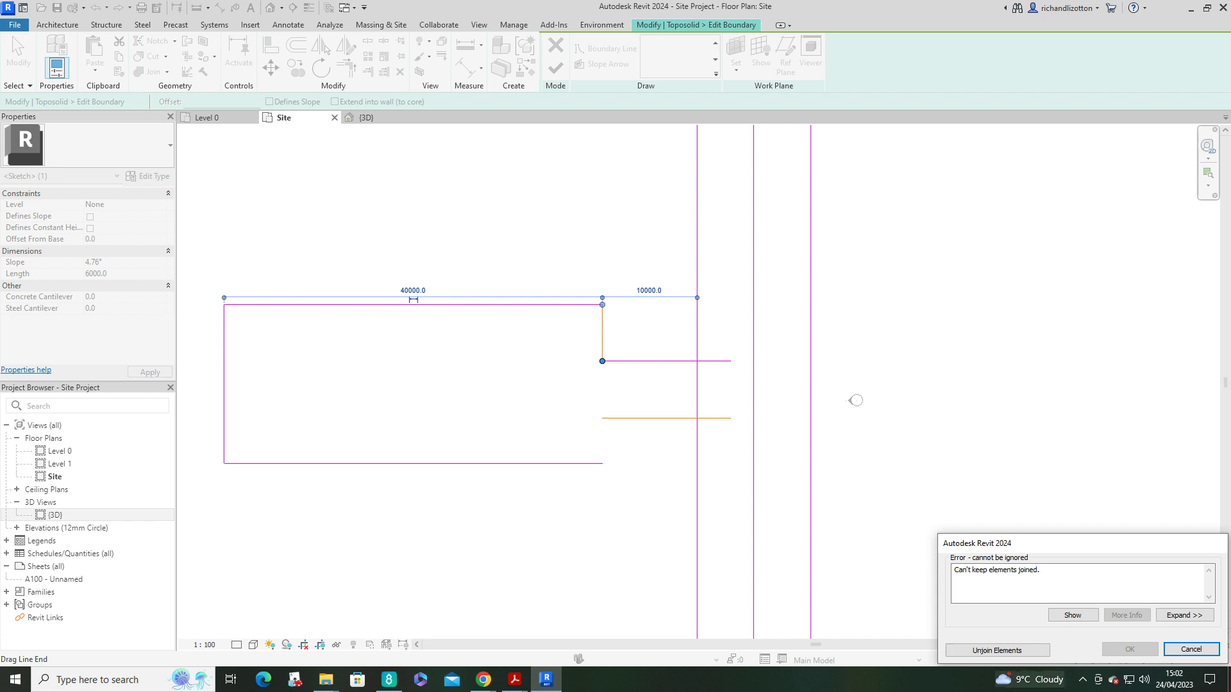
pyautogui.click(996, 650)
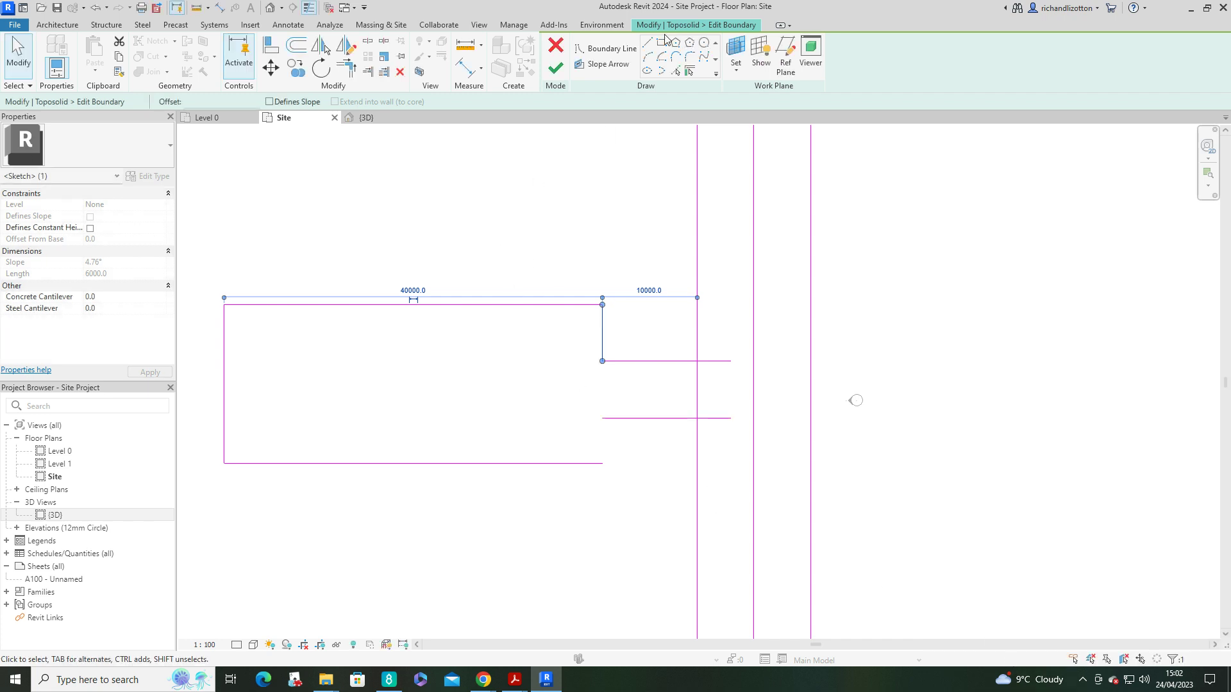
pyautogui.click(647, 42)
pyautogui.click(603, 419)
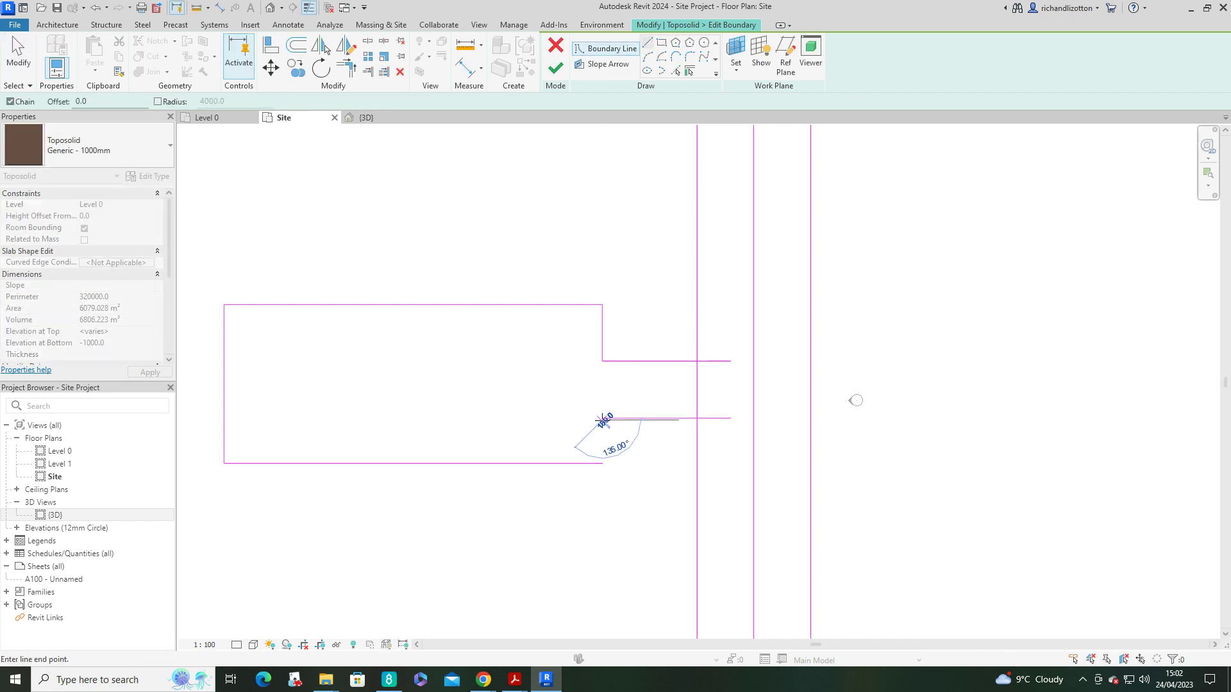
pyautogui.click(602, 462)
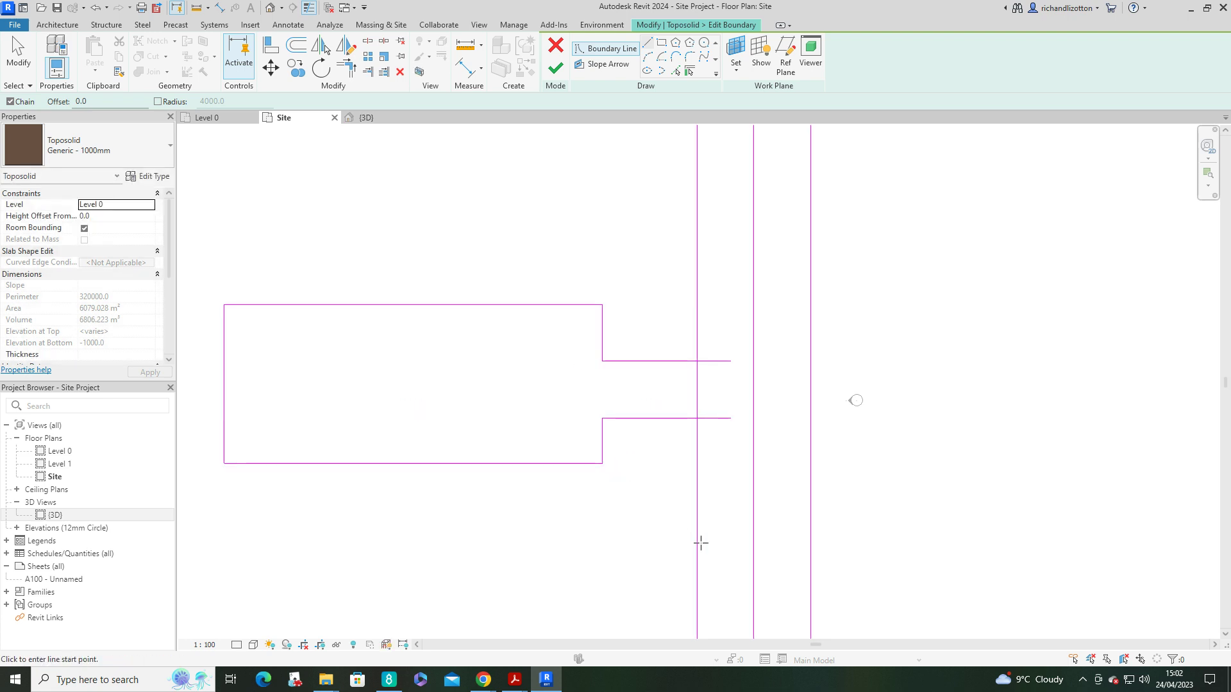
pyautogui.moveTo(714, 545)
pyautogui.mouseDown(button='middle')
pyautogui.moveTo(660, 478)
pyautogui.moveTo(657, 443)
pyautogui.mouseUp(button='middle')
pyautogui.press('Escape')
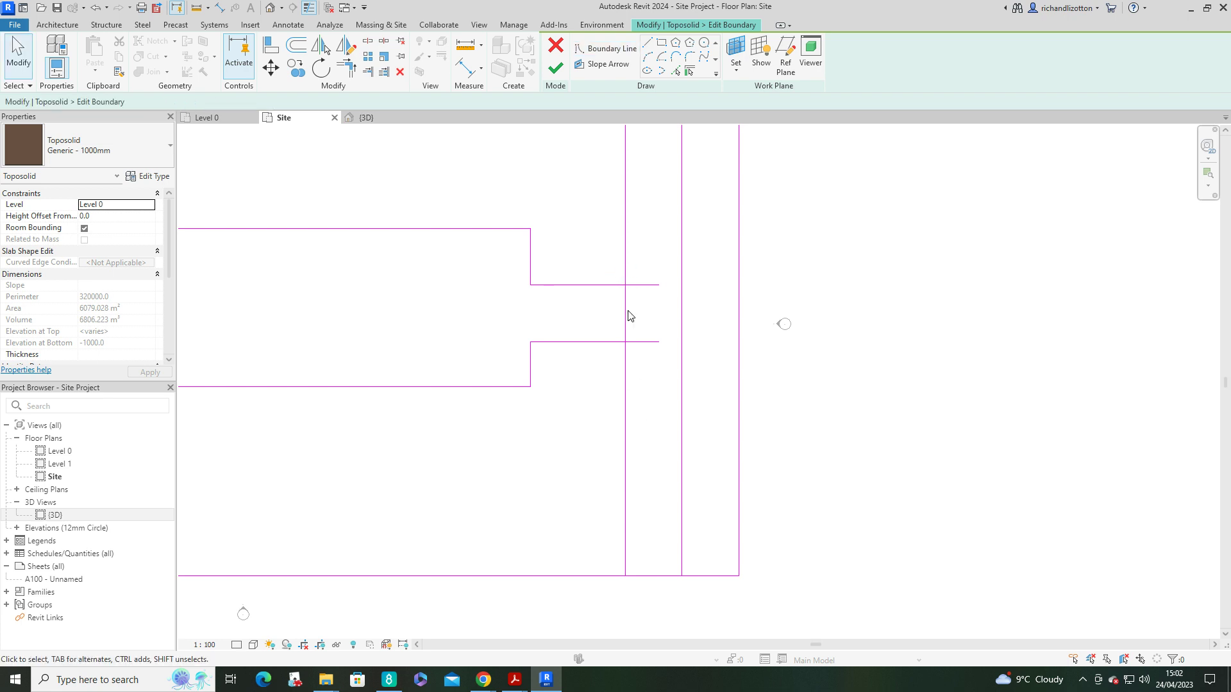
# - Fillet the lower access line and the innermost vertical line with a 4000 mm radius, and offset the arc 6000 mm outward
pyautogui.click(690, 58)
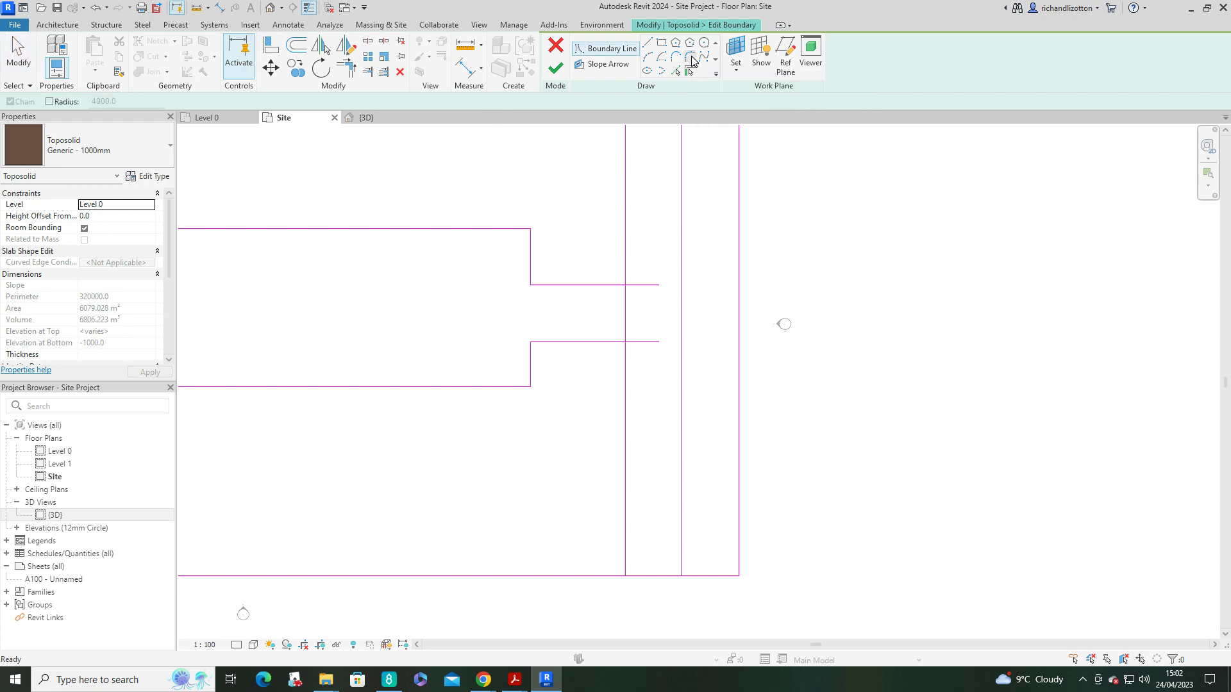
pyautogui.click(50, 101)
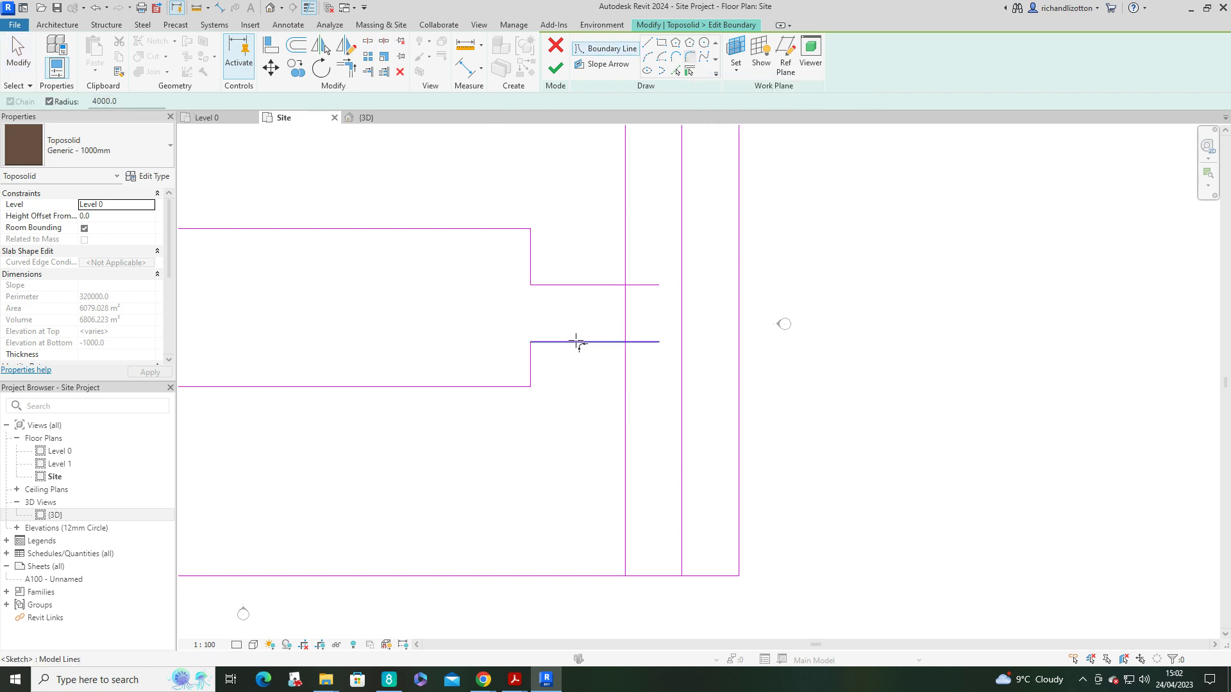
pyautogui.click(627, 400)
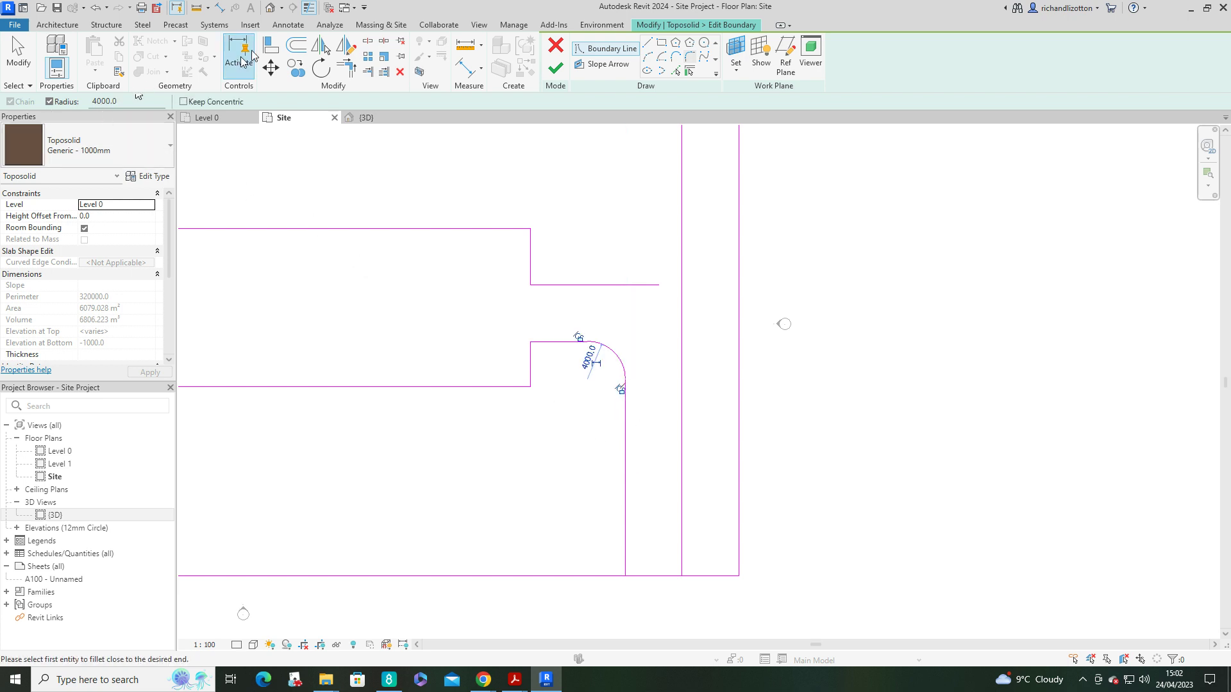
pyautogui.press('o')
pyautogui.press('f')
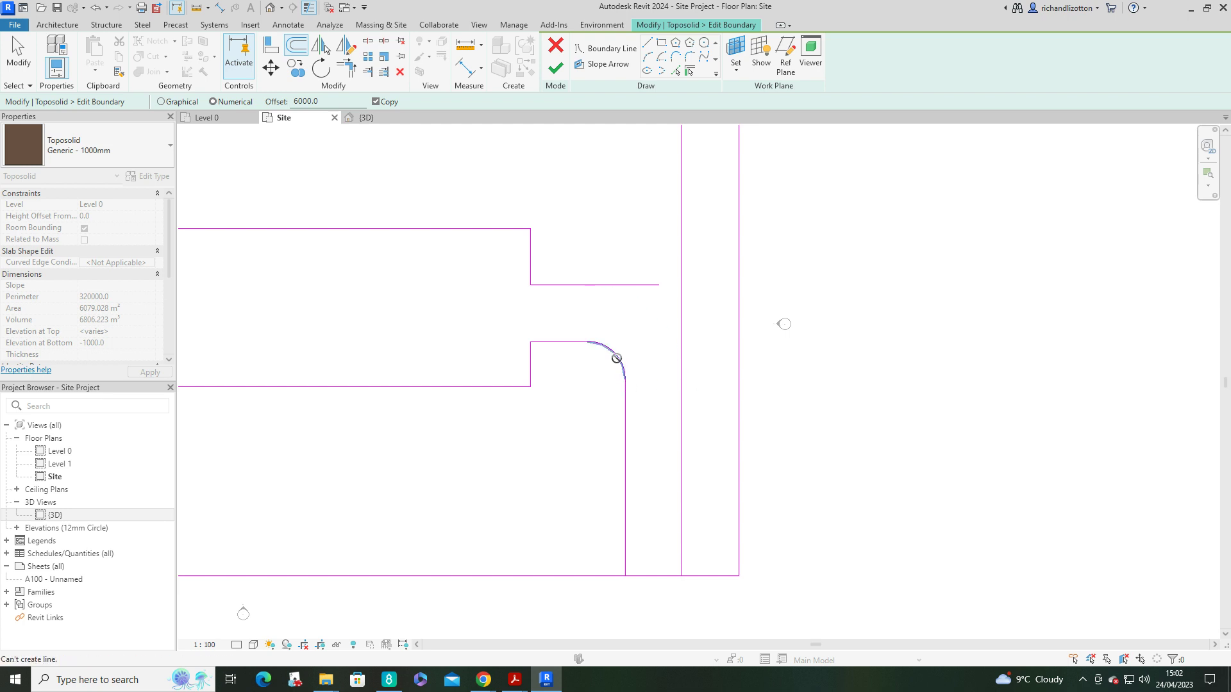
pyautogui.click(625, 364)
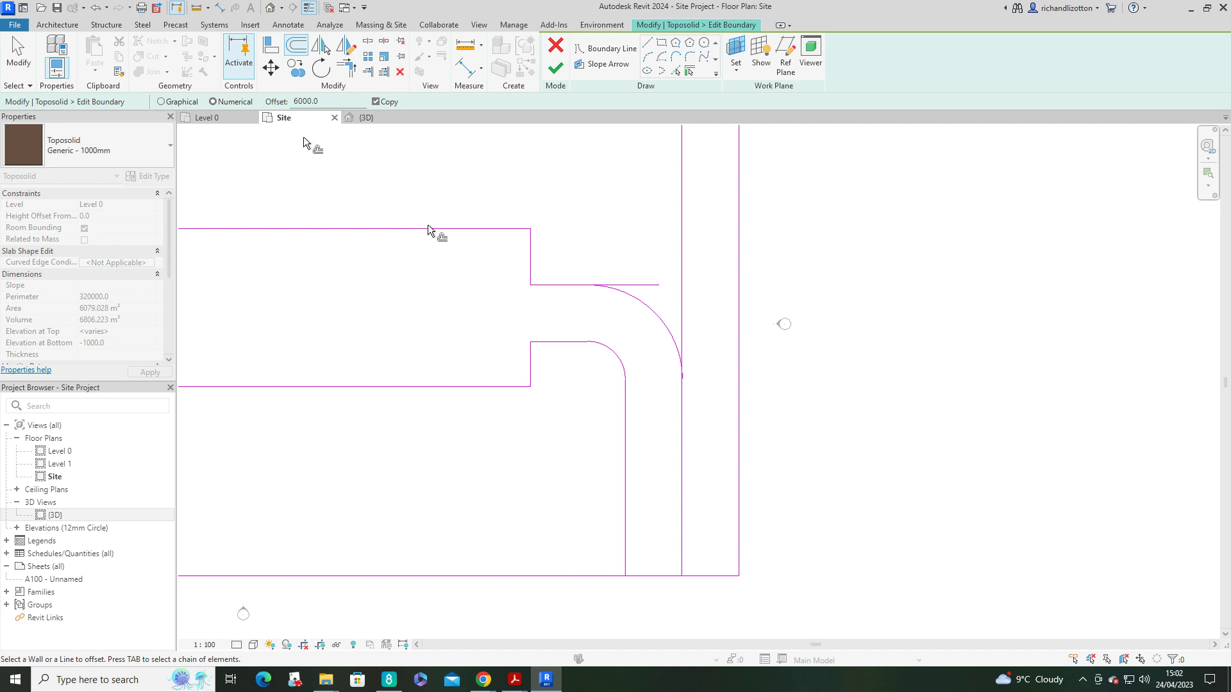
# - Trim the upper access line and the middle vertical line to the ends of the outer arc
pyautogui.press('t')
pyautogui.press('r')
pyautogui.click(586, 286)
pyautogui.click(648, 320)
pyautogui.click(681, 357)
pyautogui.click(682, 407)
# - Shorten the south boundary line so it ends at the innermost vertical line, unjoining it from the east boundary
pyautogui.moveTo(632, 497); pyautogui.dragTo(693, 485, button='middle')
pyautogui.scroll(3, 692, 485)
pyautogui.press('Escape')
pyautogui.press('Escape')
pyautogui.click(795, 480)
pyautogui.moveTo(824, 476); pyautogui.dragTo(625, 475)
pyautogui.click(996, 650)
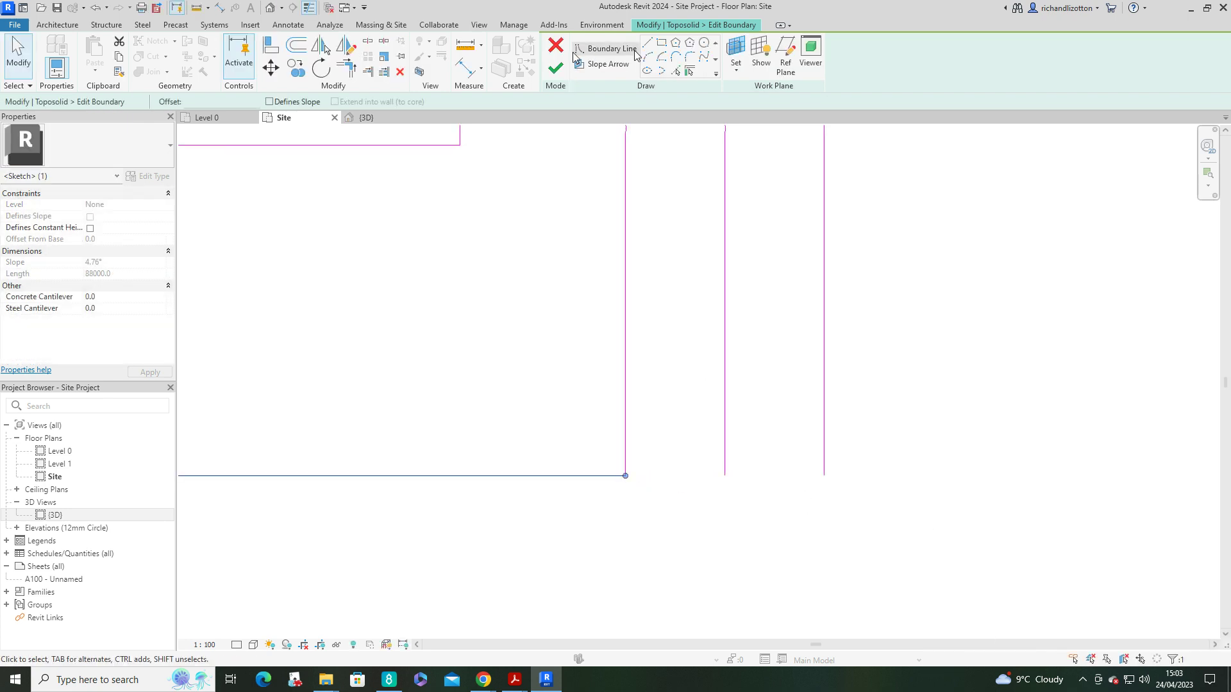
# - Draw a boundary line about 5900 mm long along the south edge between the middle and outer vertical lines, and try to finish the sketch
pyautogui.click(647, 45)
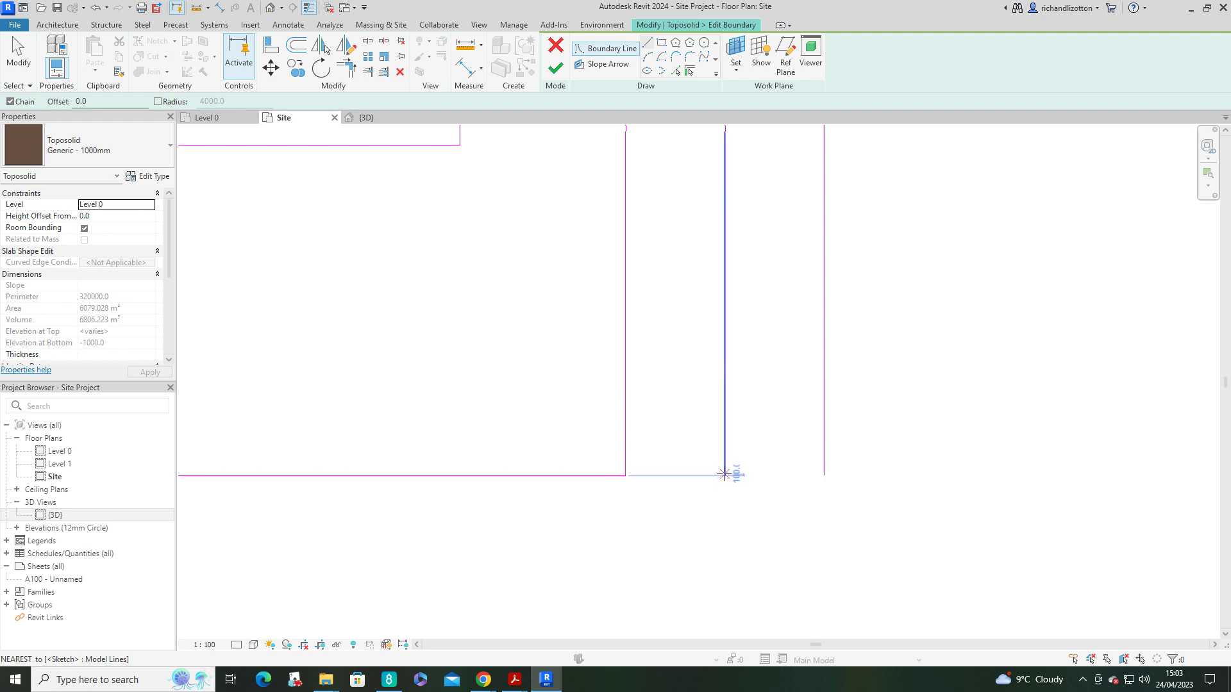
pyautogui.click(724, 476)
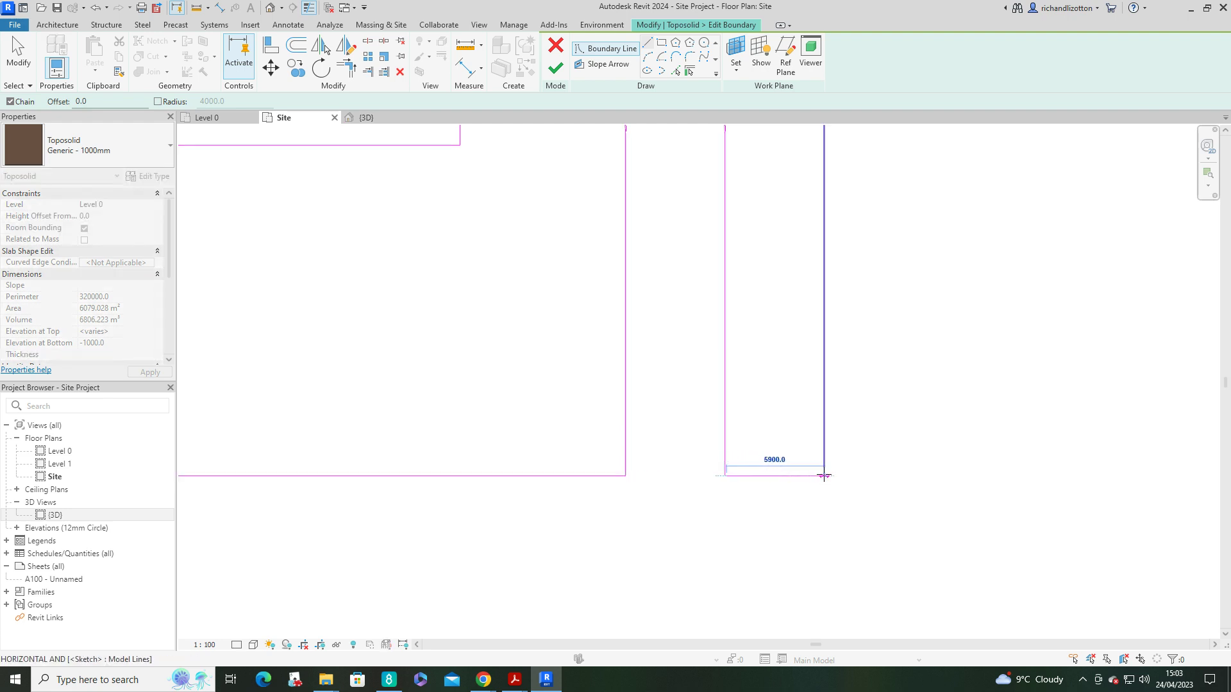
pyautogui.click(824, 476)
pyautogui.press('Escape')
pyautogui.press('Escape')
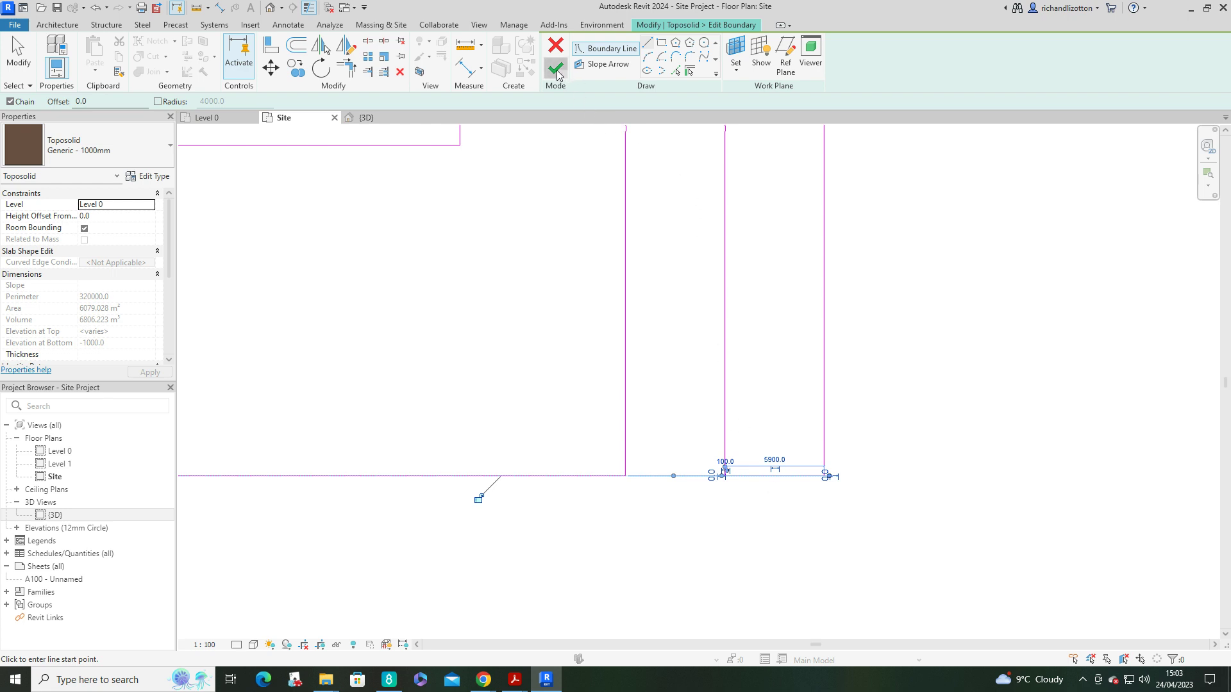
pyautogui.click(555, 68)
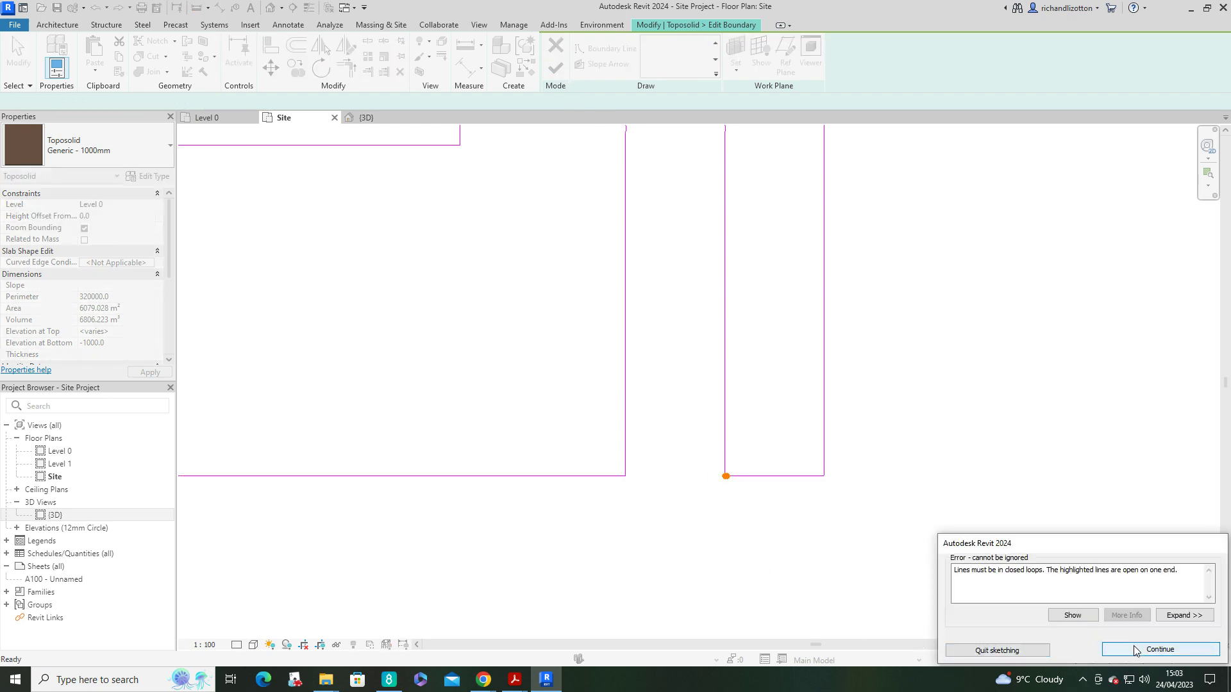
pyautogui.press('Return')
pyautogui.press('Escape')
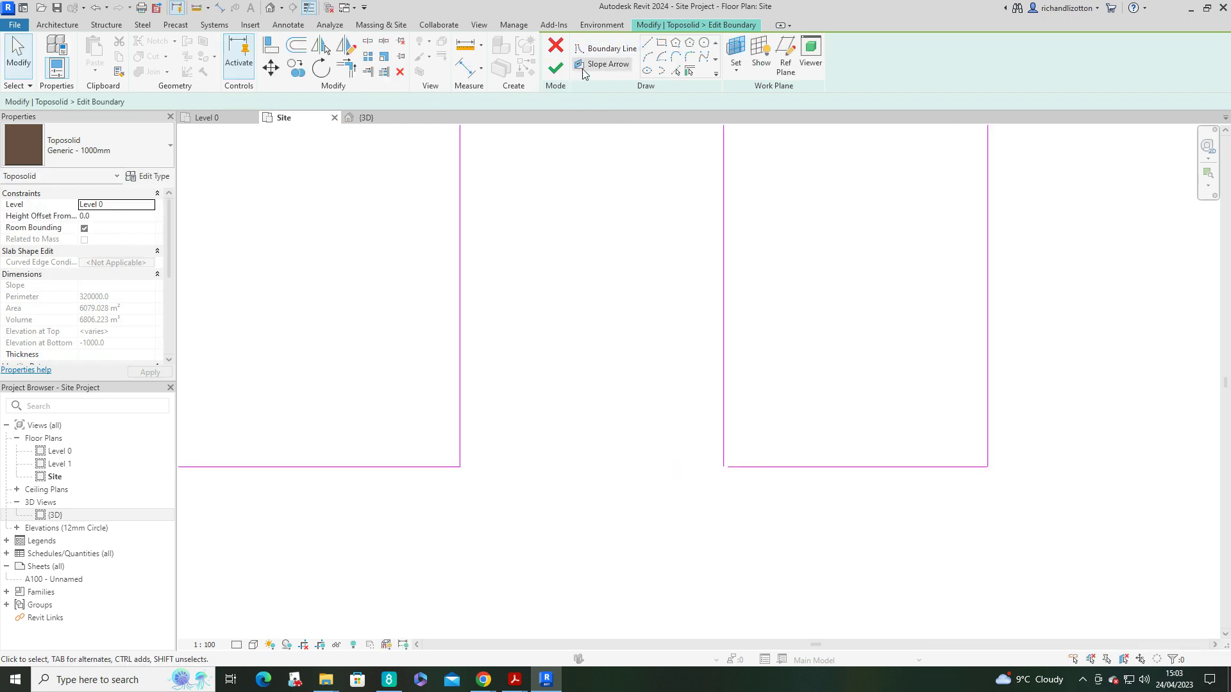
# - Trim the middle vertical line and the short south line into a corner, and finish the toposolid's boundary sketch
pyautogui.press('t')
pyautogui.press('r')
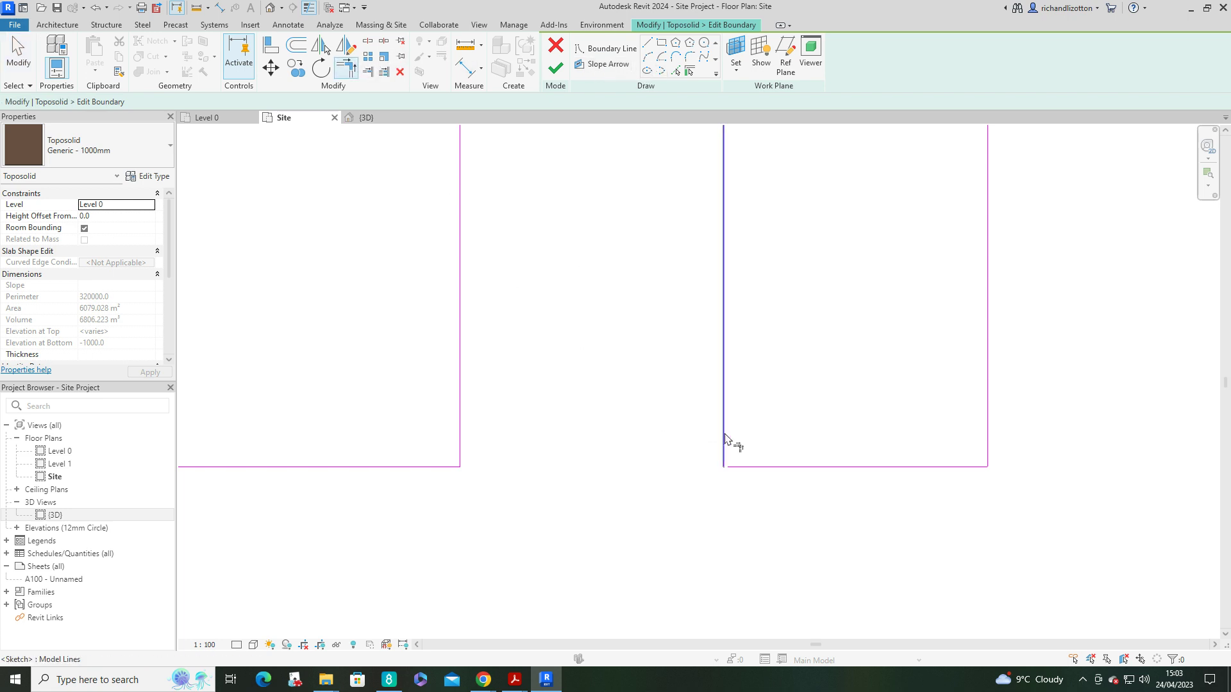
pyautogui.click(723, 441)
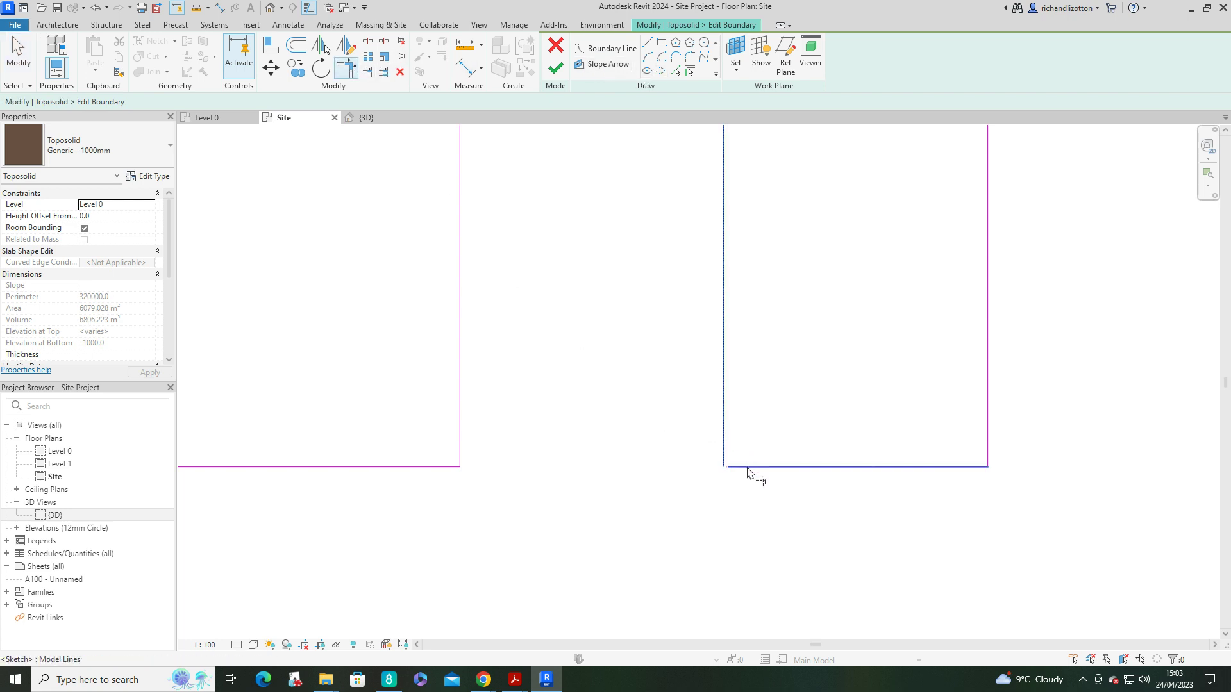
pyautogui.click(748, 467)
pyautogui.click(555, 67)
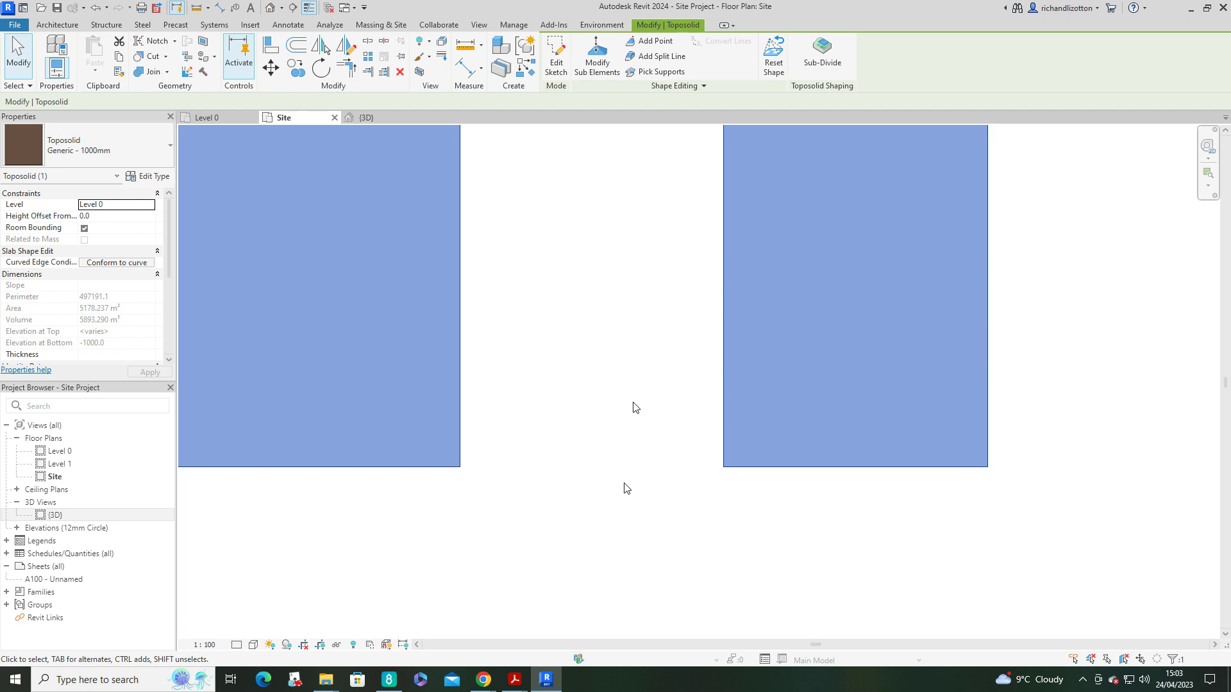
# - Examine the rectangular cut-out and curved road opening in the toposolid, in plan and from several angles in the 3D view
pyautogui.scroll(-3, 632, 408)
pyautogui.moveTo(809, 308); pyautogui.dragTo(822, 326, button='middle')
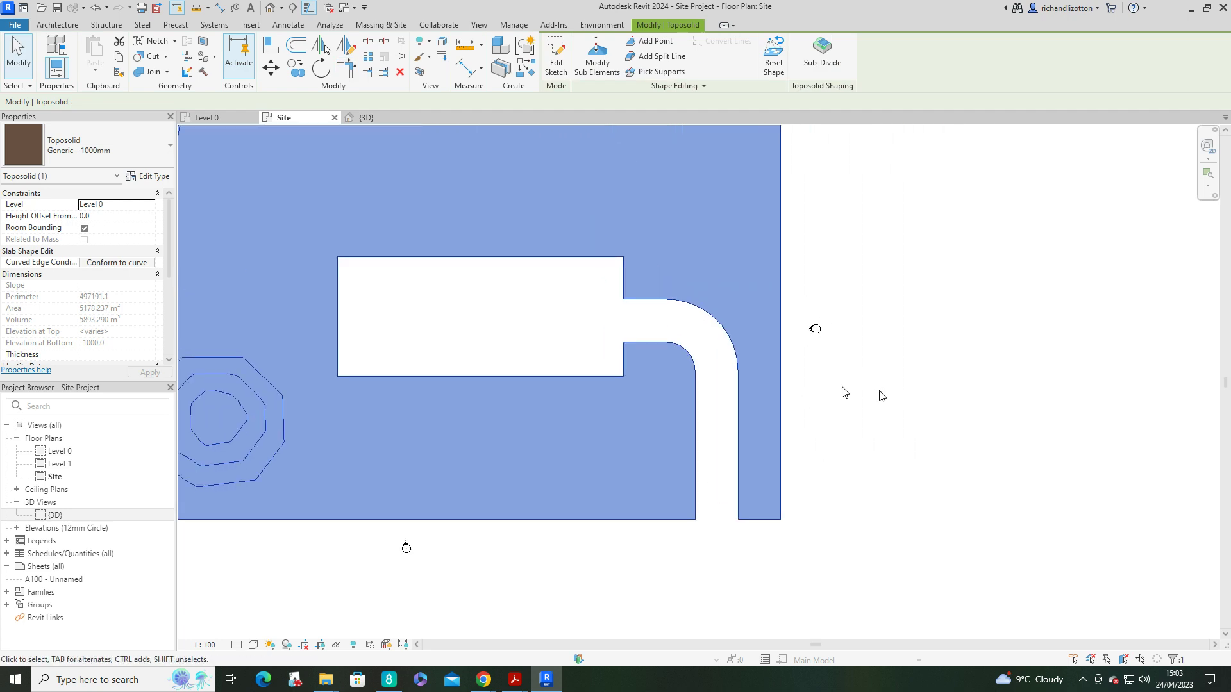
pyautogui.click(366, 117)
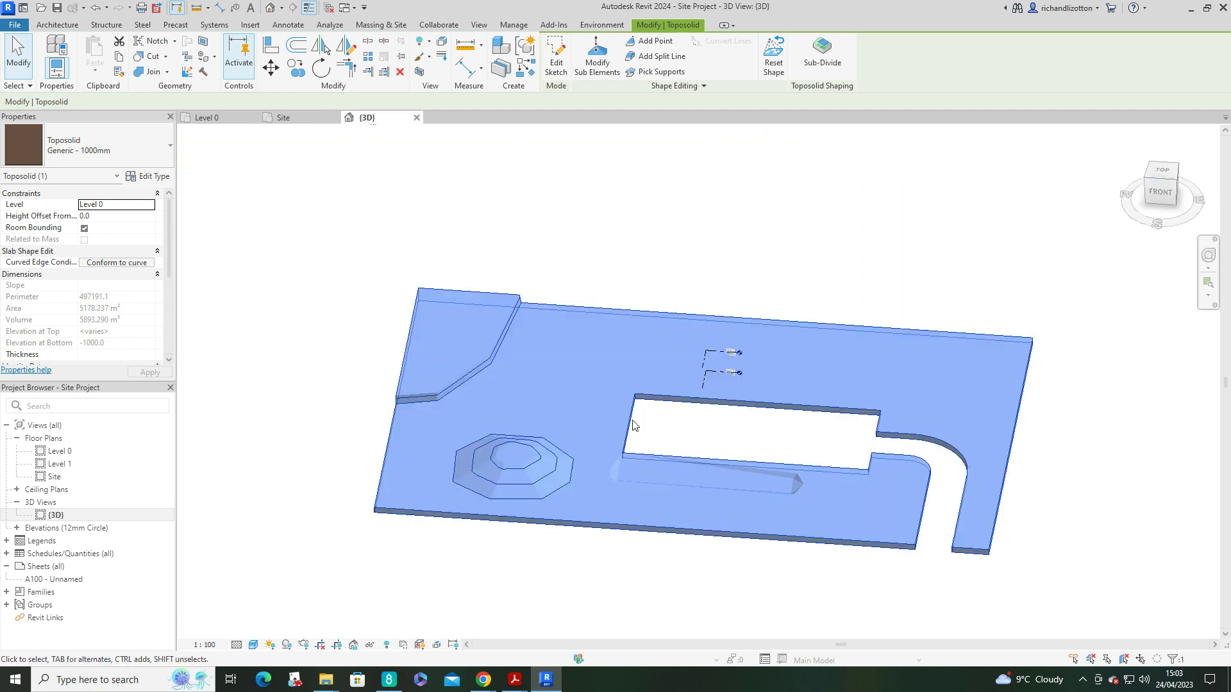
pyautogui.keyDown('shift'); pyautogui.moveTo(874, 571); pyautogui.dragTo(628, 602, button='middle'); pyautogui.keyUp('shift')
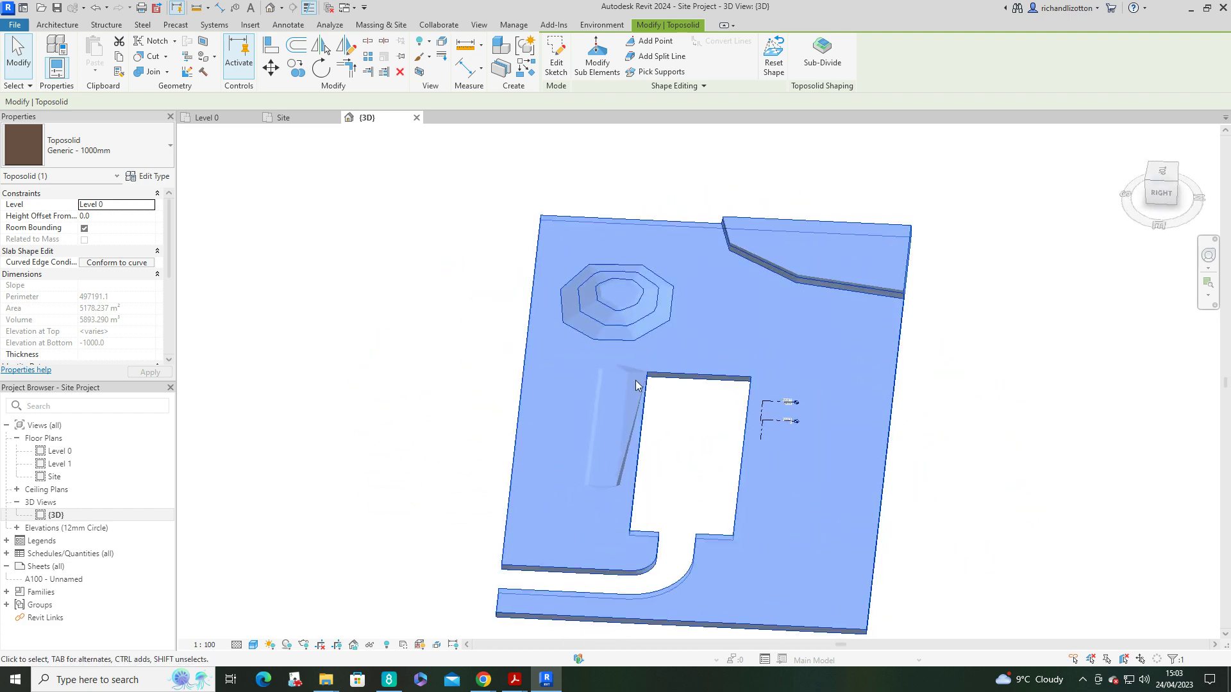
pyautogui.click(700, 489)
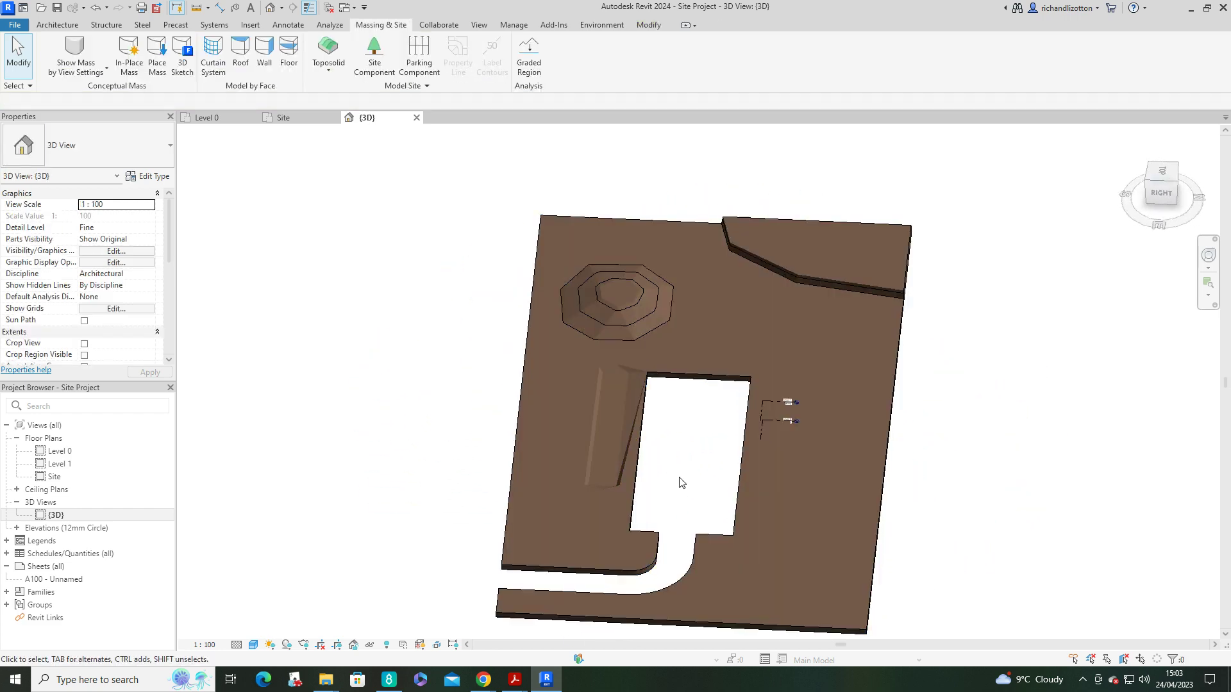
pyautogui.keyDown('shift'); pyautogui.moveTo(645, 436); pyautogui.dragTo(885, 508, button='middle'); pyautogui.keyUp('shift')
pyautogui.keyDown('shift'); pyautogui.moveTo(840, 450); pyautogui.dragTo(814, 469, button='middle'); pyautogui.keyUp('shift')
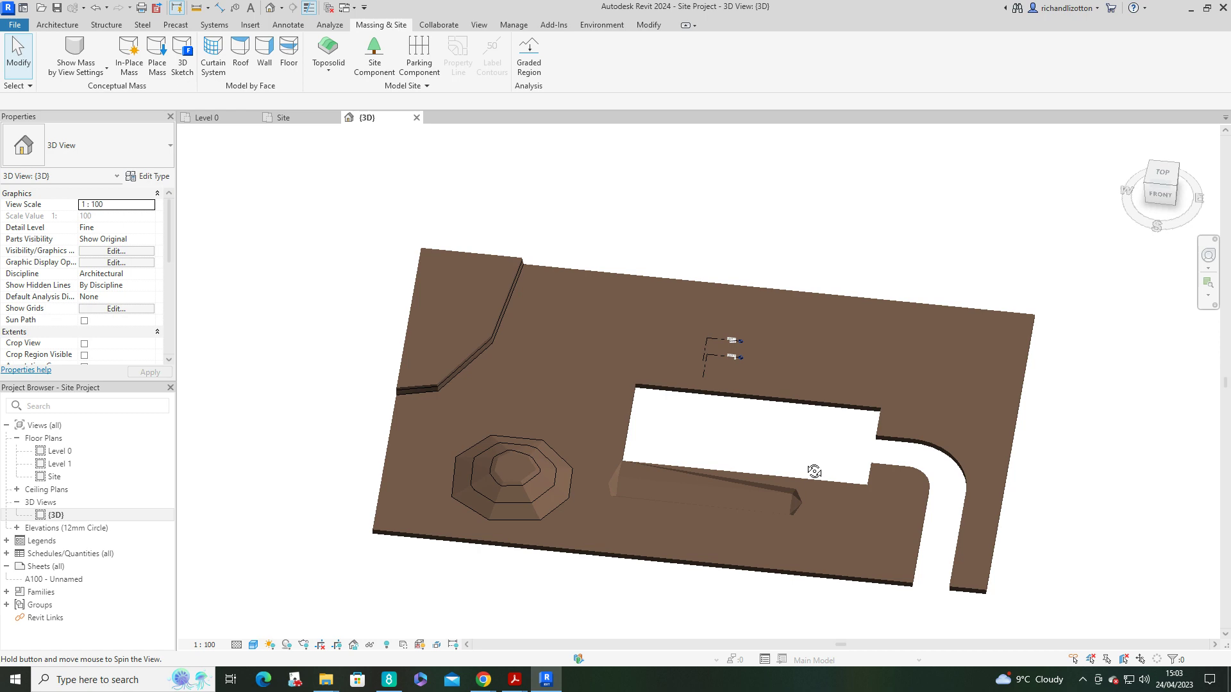
# - Start a new toposolid sketch in the Site plan and pick the north, west and south edges of the rectangular cut-out as boundary lines
pyautogui.click(299, 120)
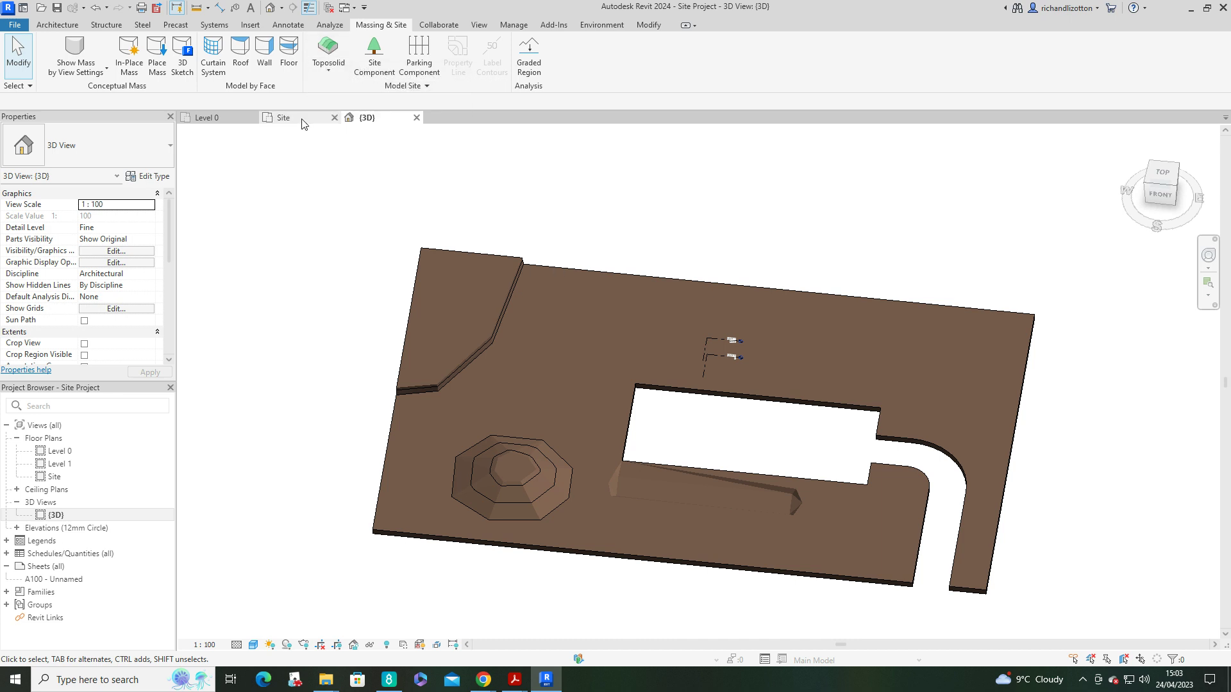
pyautogui.click(334, 50)
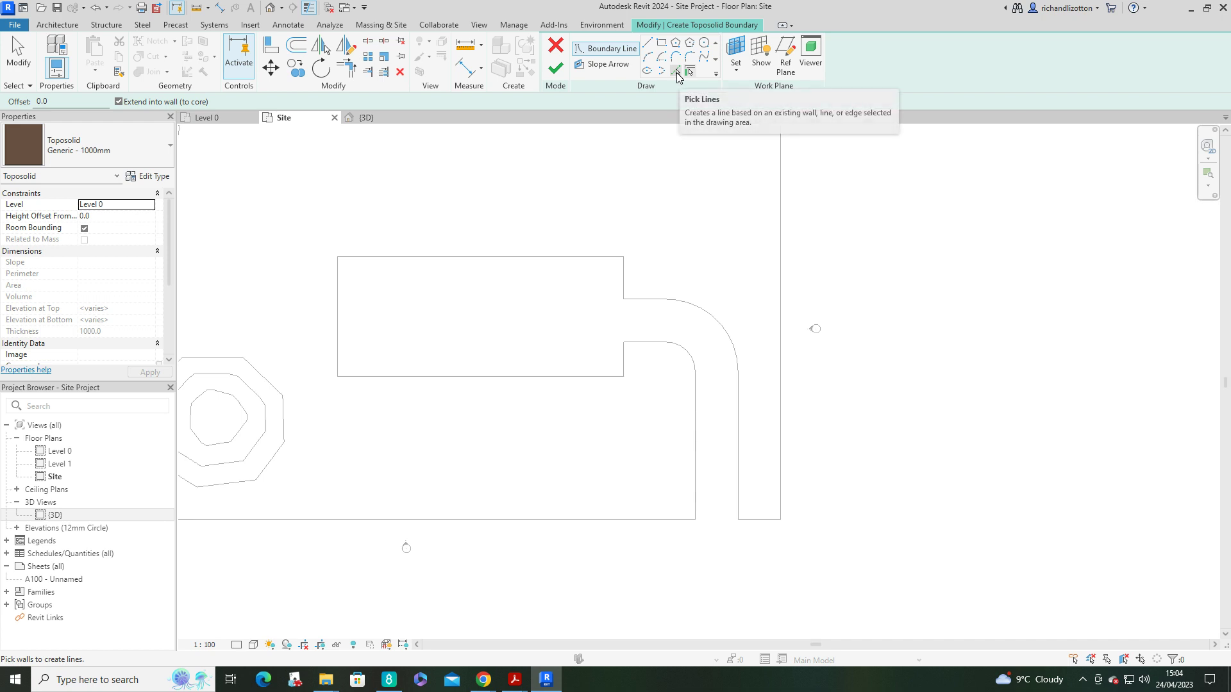
pyautogui.click(678, 72)
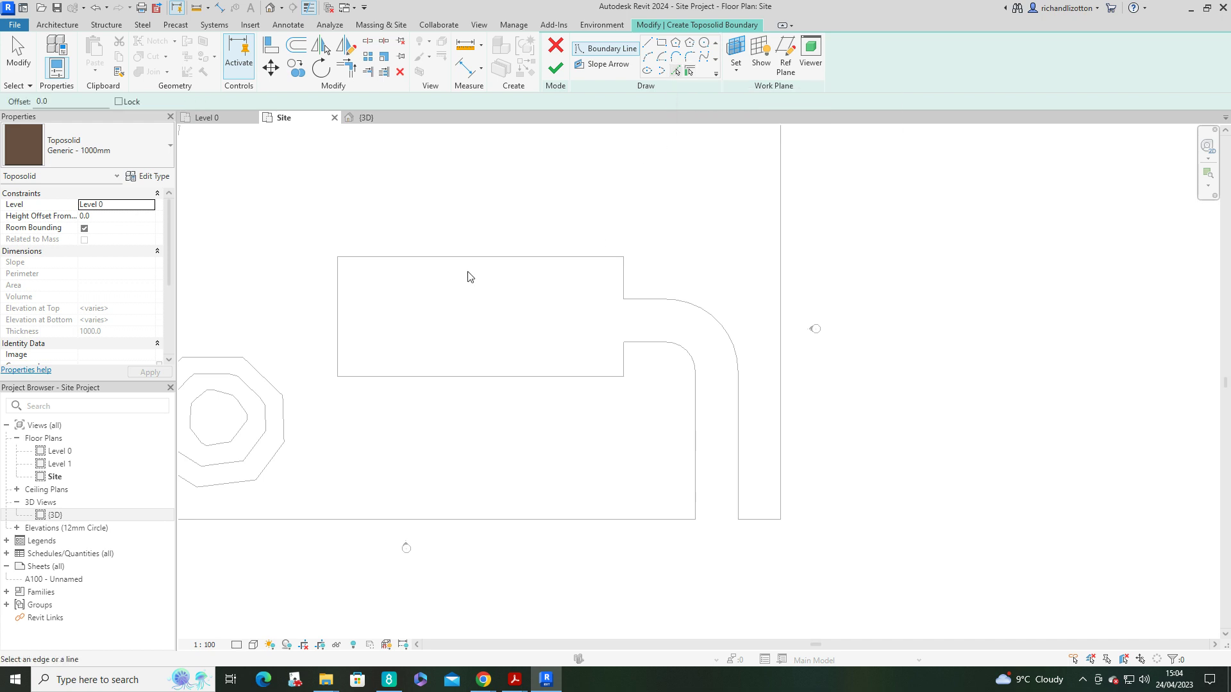
pyautogui.click(418, 264)
pyautogui.click(339, 322)
pyautogui.click(452, 377)
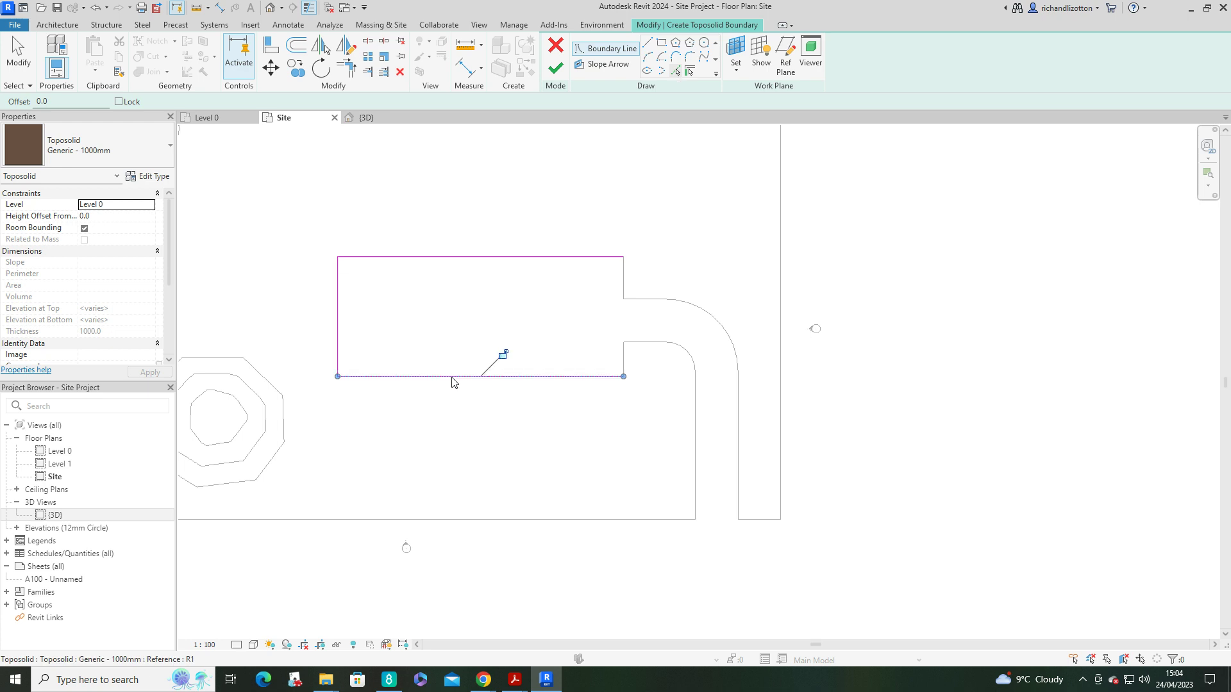
# - Pick the cut-out's two short east edges and all straight and curved road edges as boundary lines of the new toposolid
pyautogui.click(624, 357)
pyautogui.click(645, 344)
pyautogui.click(689, 353)
pyautogui.click(695, 387)
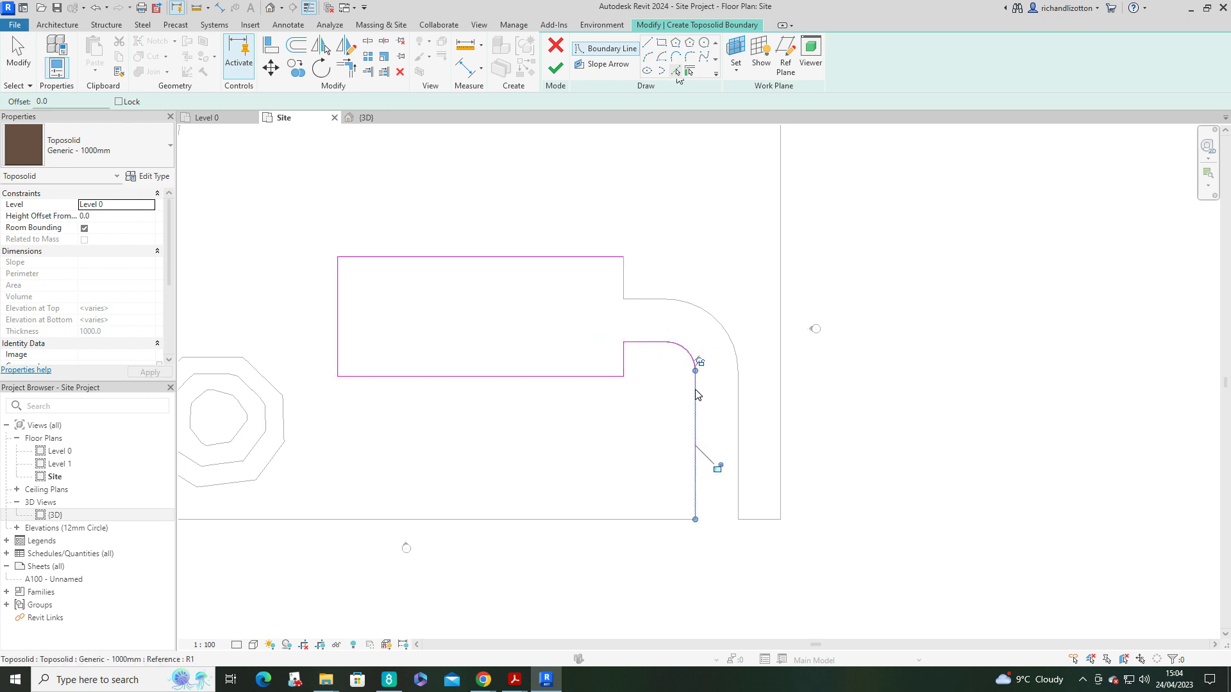
pyautogui.click(623, 283)
pyautogui.click(641, 304)
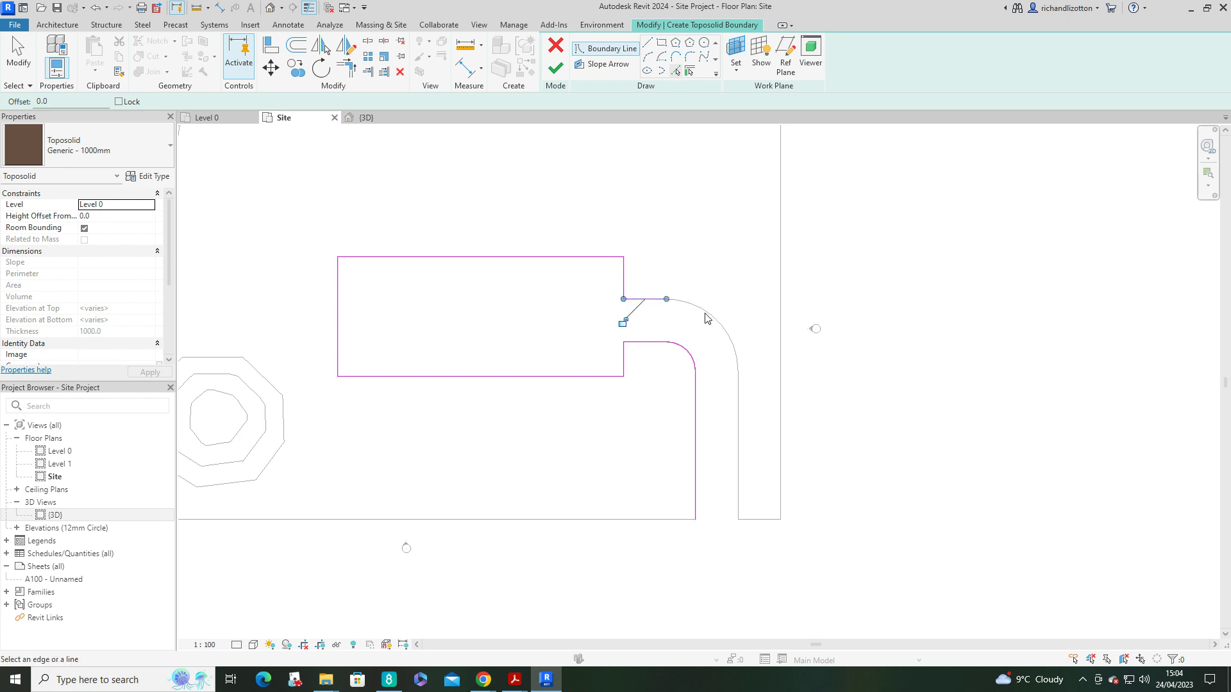
pyautogui.click(712, 316)
pyautogui.click(738, 418)
# - Draw a boundary line across the south end of the road between its two vertical edges to close the loop
pyautogui.click(647, 43)
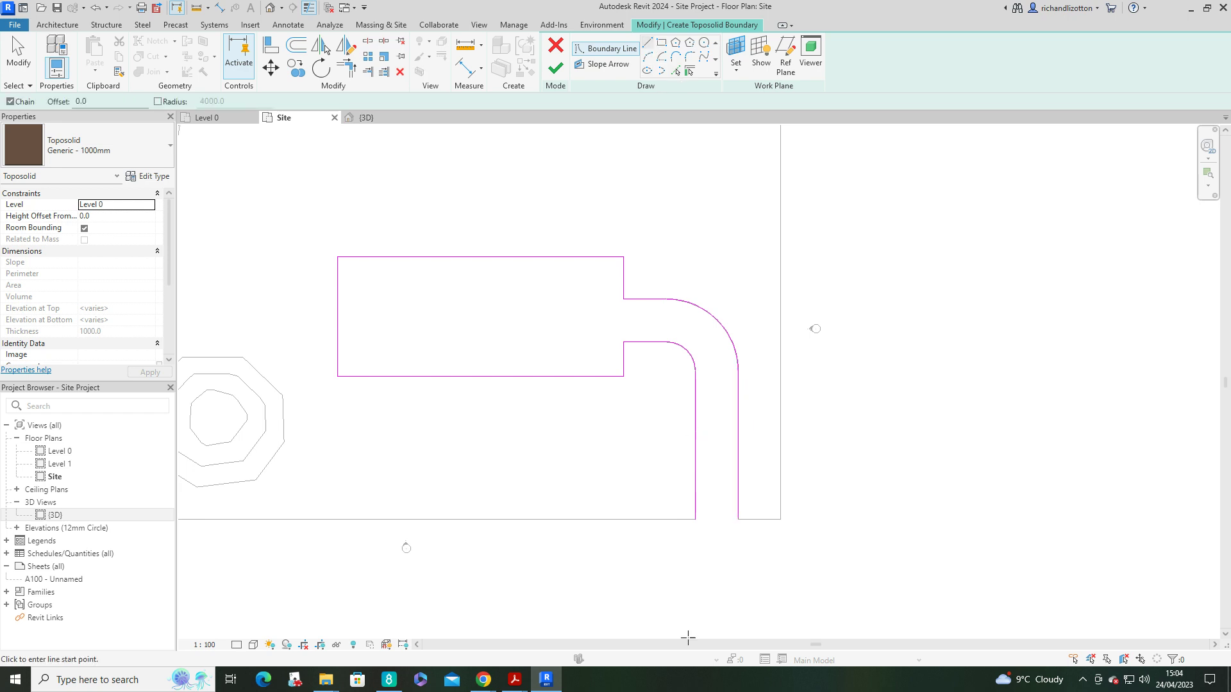
pyautogui.click(696, 517)
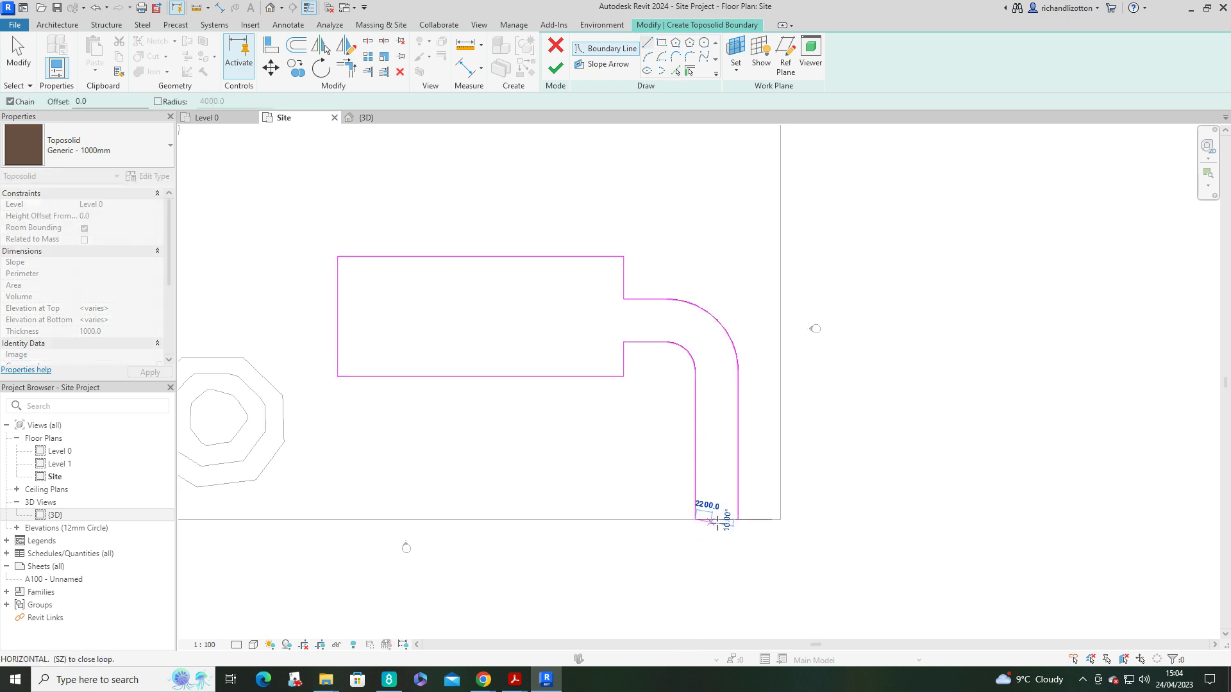
pyautogui.click(737, 518)
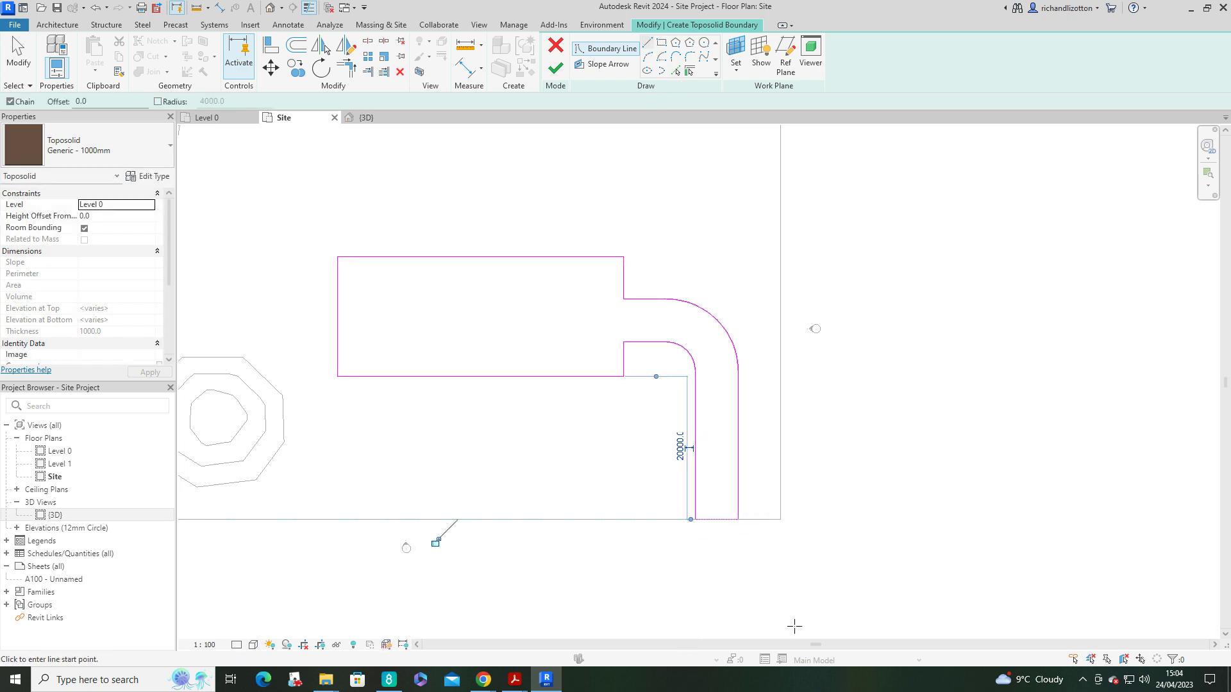
# - Duplicate the Generic - 1000mm toposolid type under the name Road
pyautogui.click(152, 177)
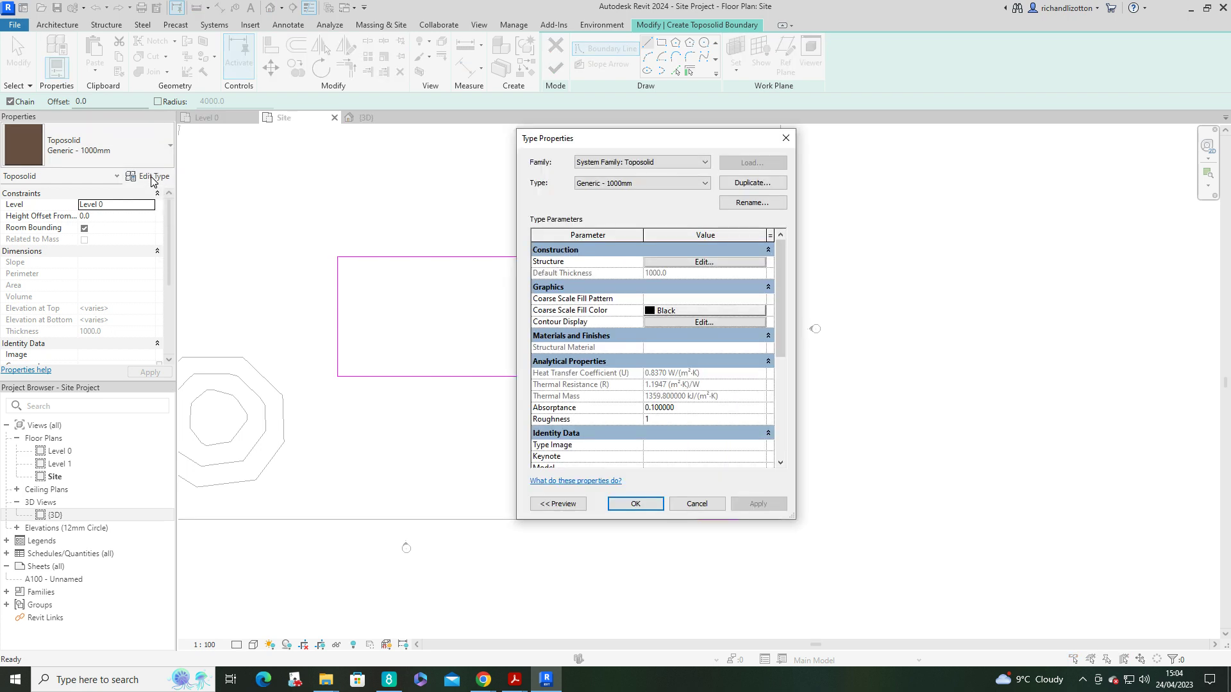
pyautogui.click(751, 183)
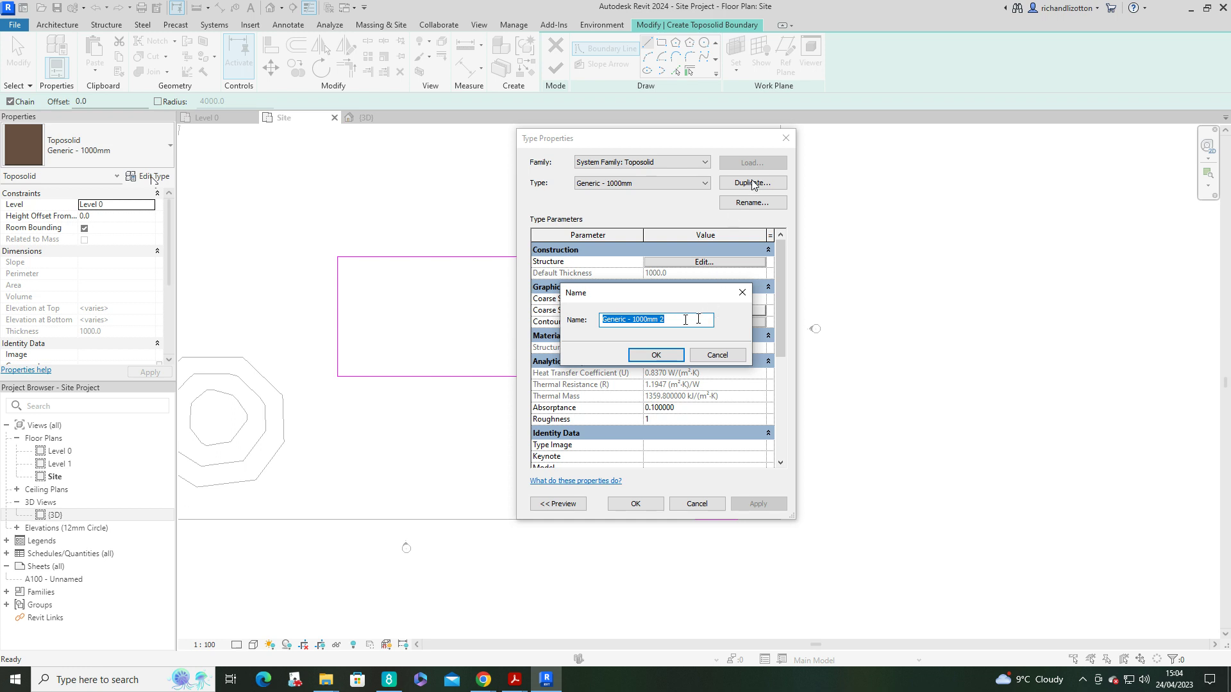
pyautogui.write('Road')
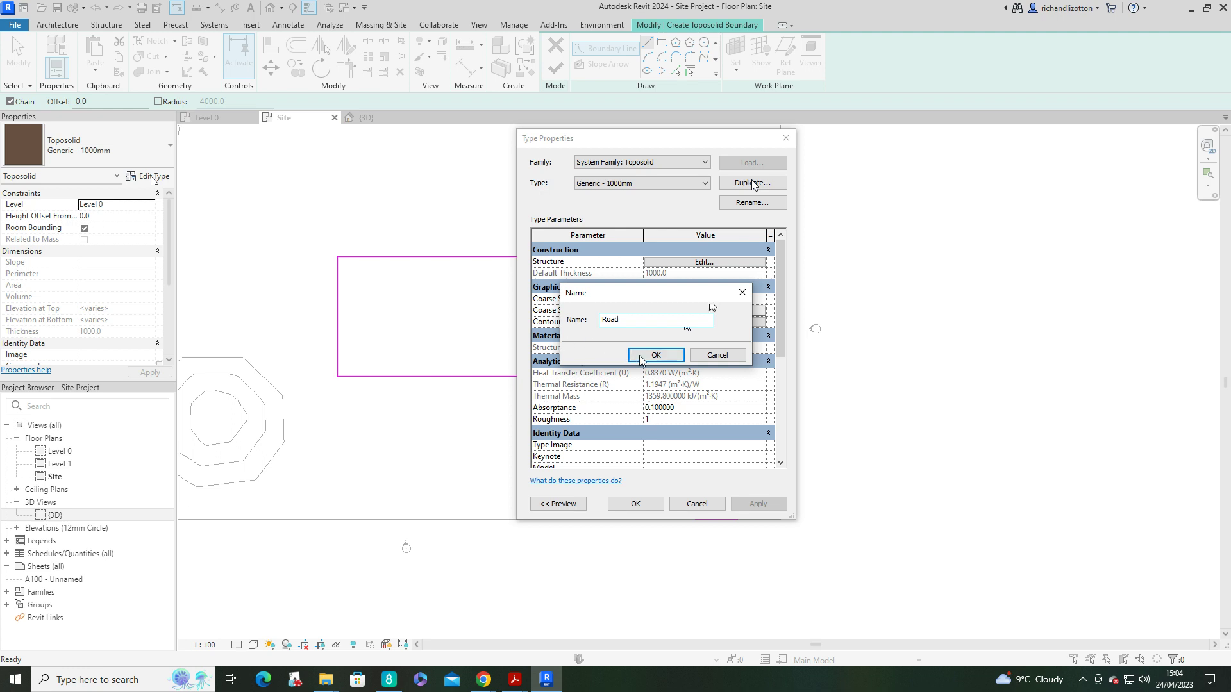
pyautogui.click(656, 355)
# - Open the Road type's structure and insert two layers above the upper core boundary
pyautogui.click(704, 262)
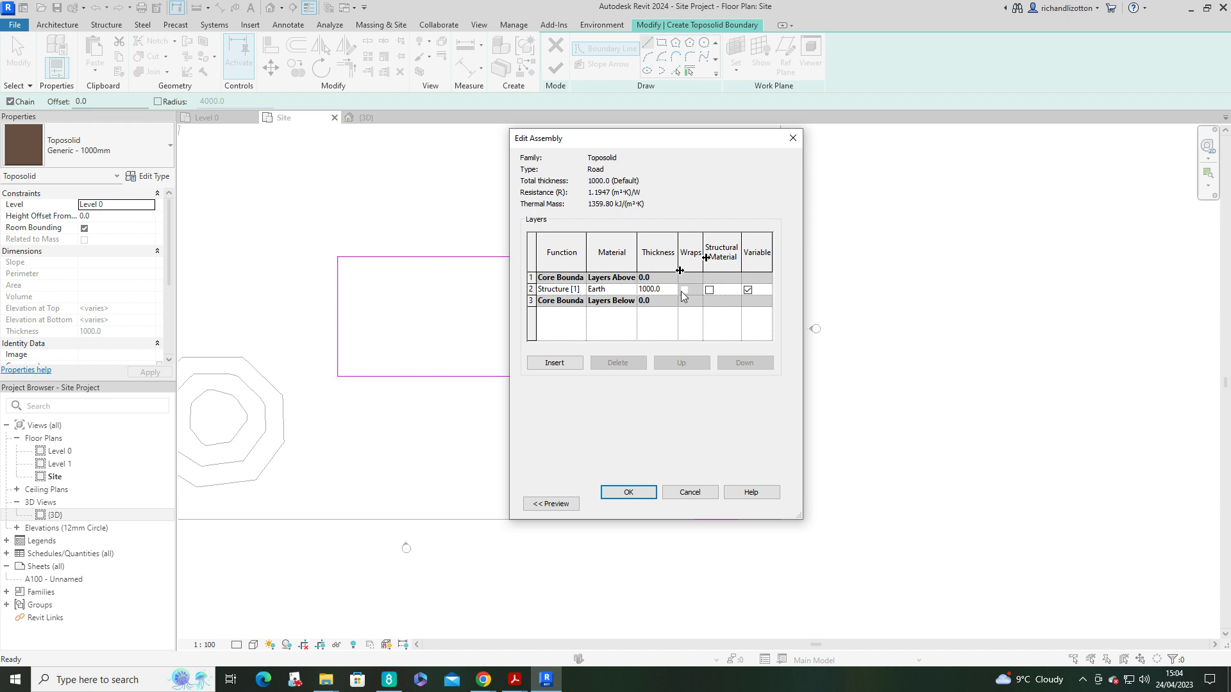
pyautogui.click(532, 277)
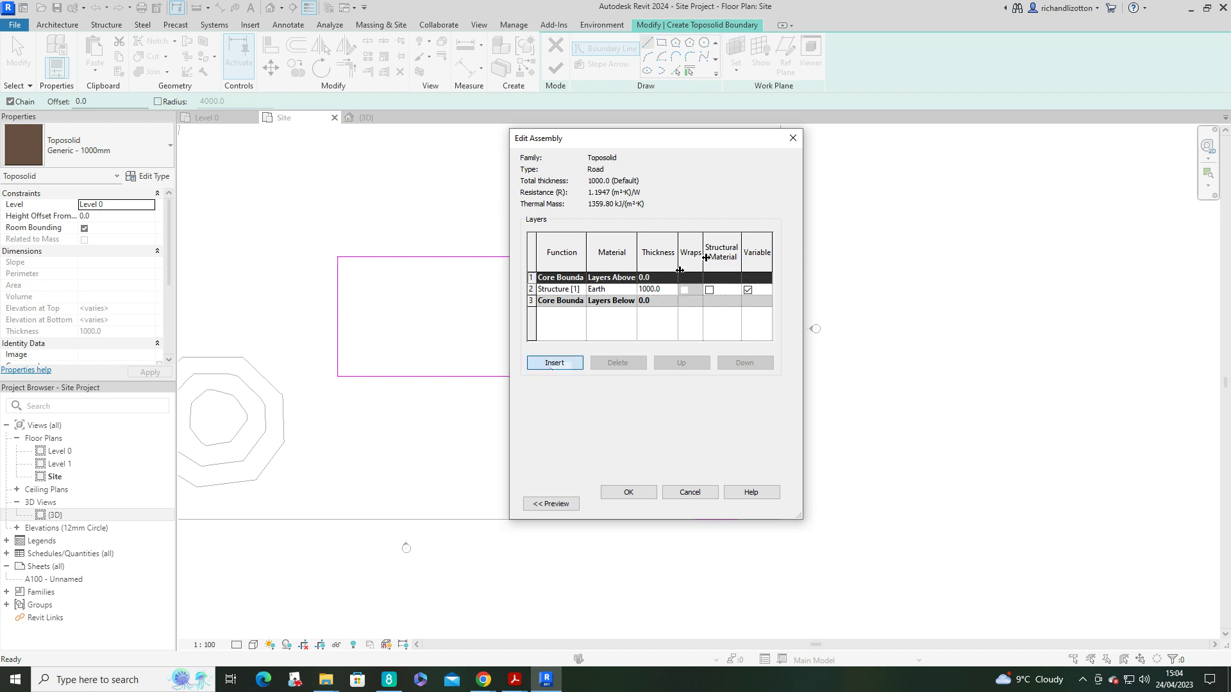
pyautogui.click(550, 364)
pyautogui.click(551, 366)
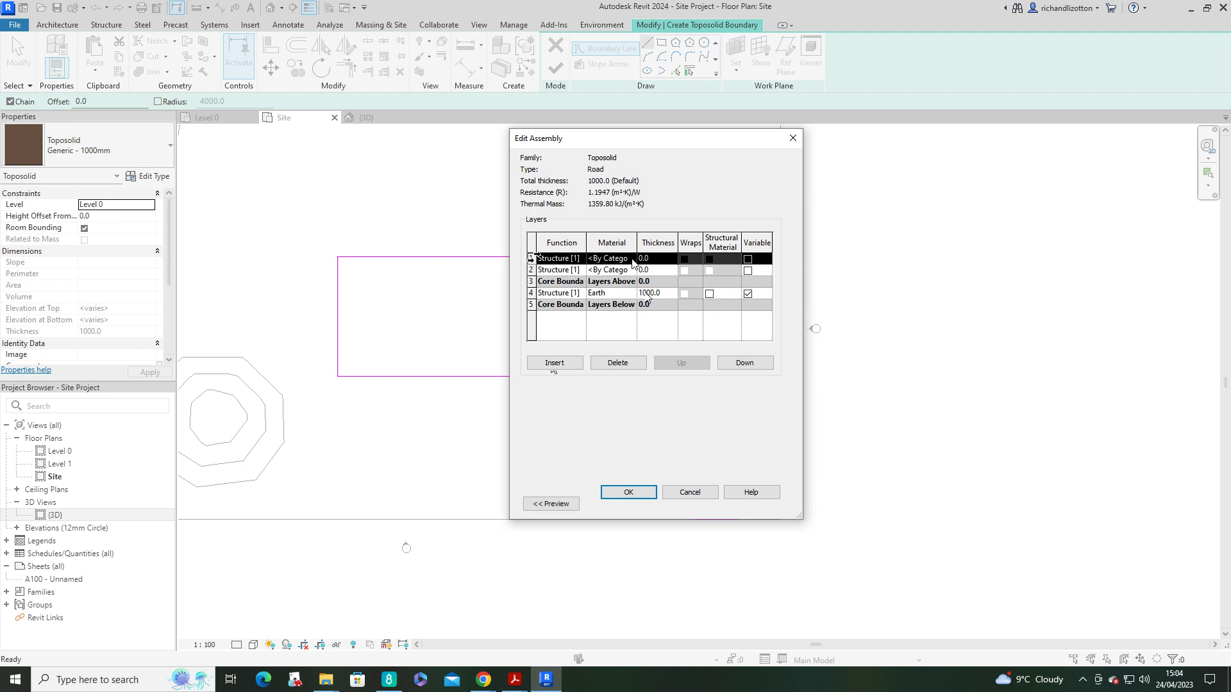
# - Search the materials for tarmac, assign Asphalt, Pavement, Dark Grey to the top layer, and set its thickness to 60 mm
pyautogui.click(609, 258)
pyautogui.click(632, 259)
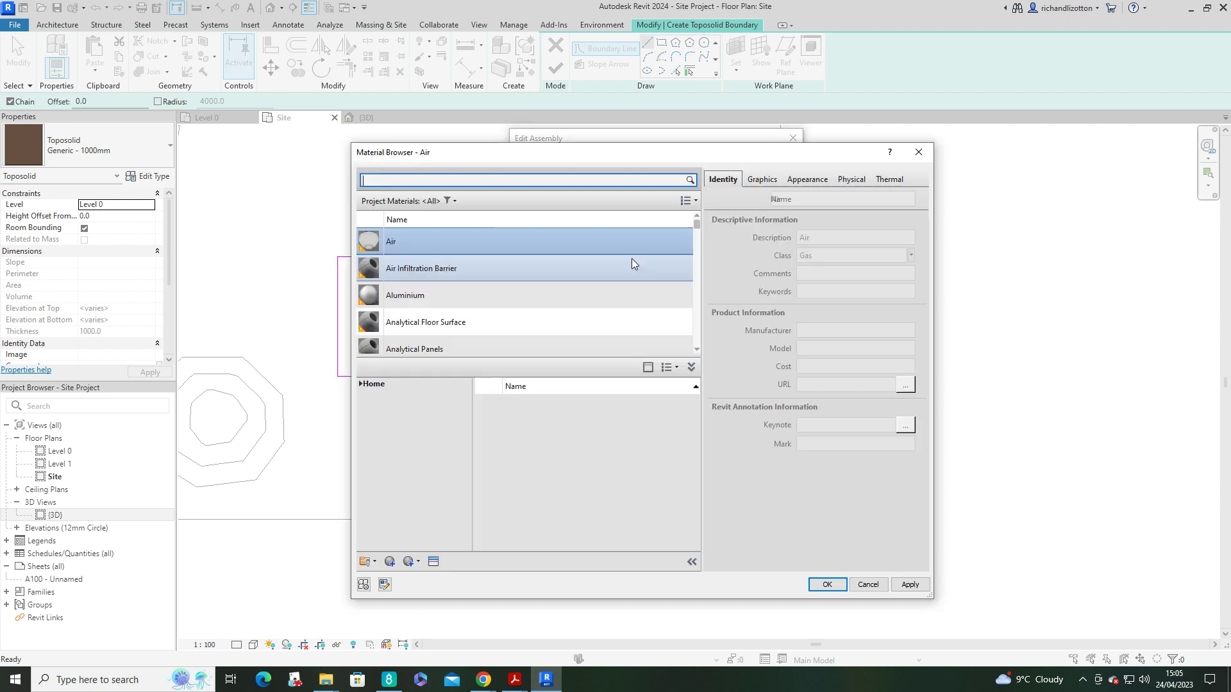
pyautogui.click(523, 182)
pyautogui.write('tarmac')
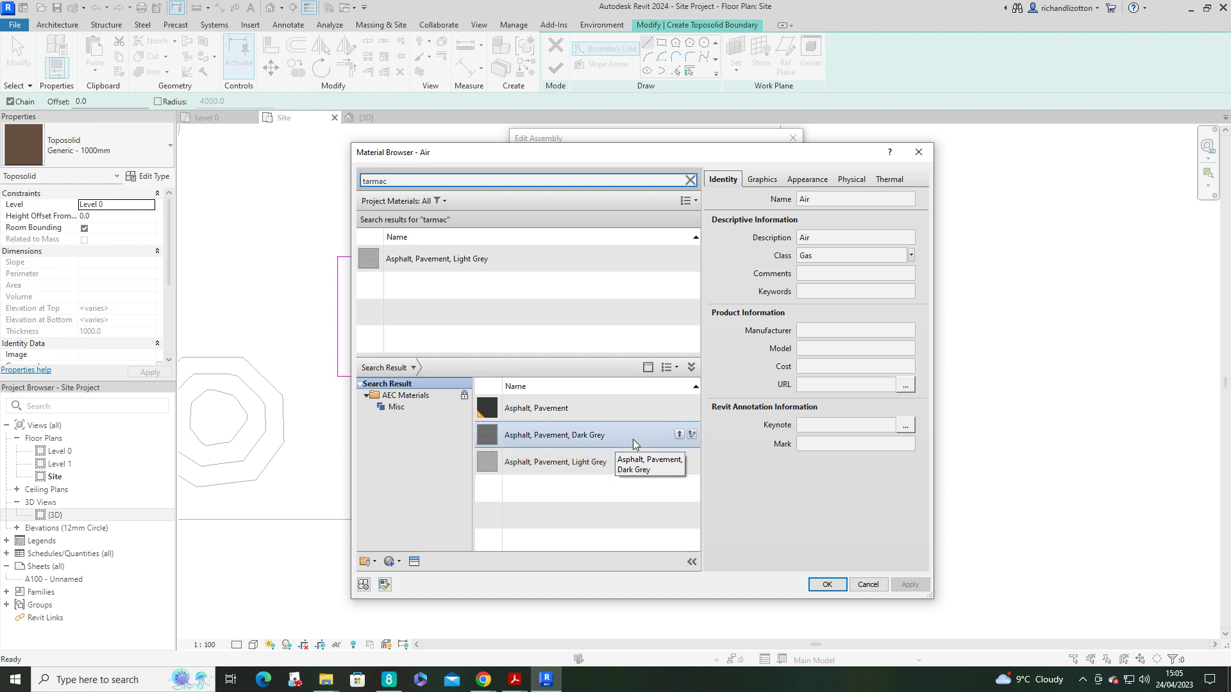
pyautogui.click(680, 435)
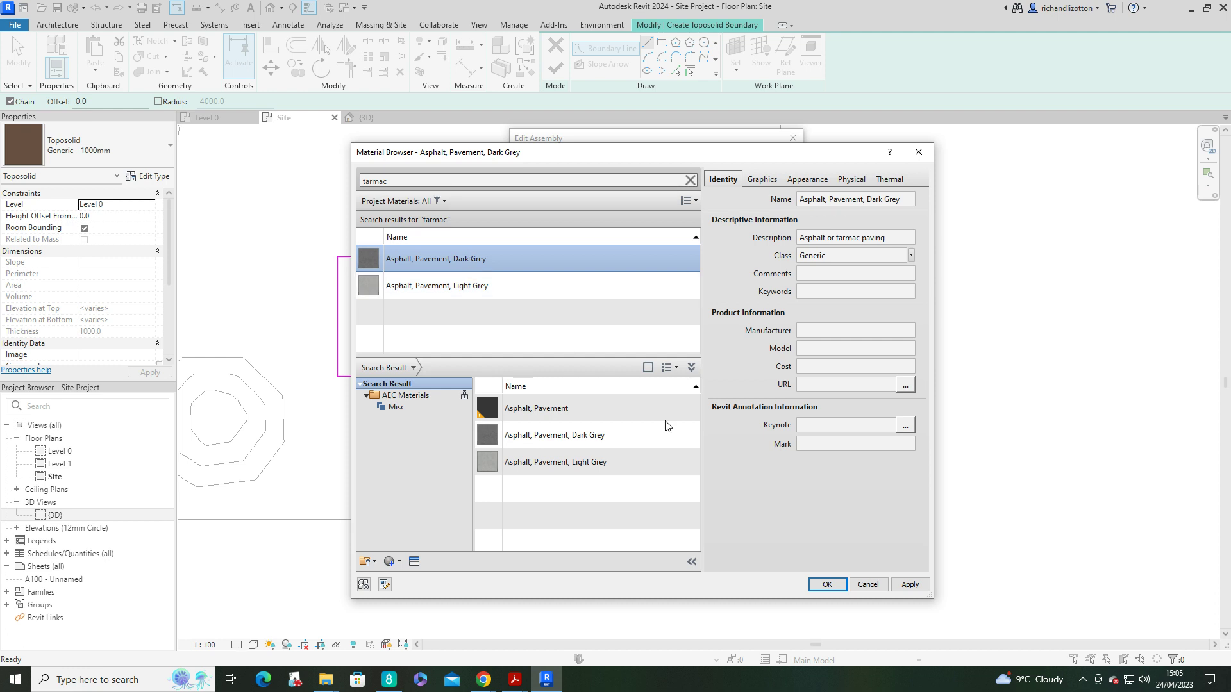
pyautogui.click(827, 584)
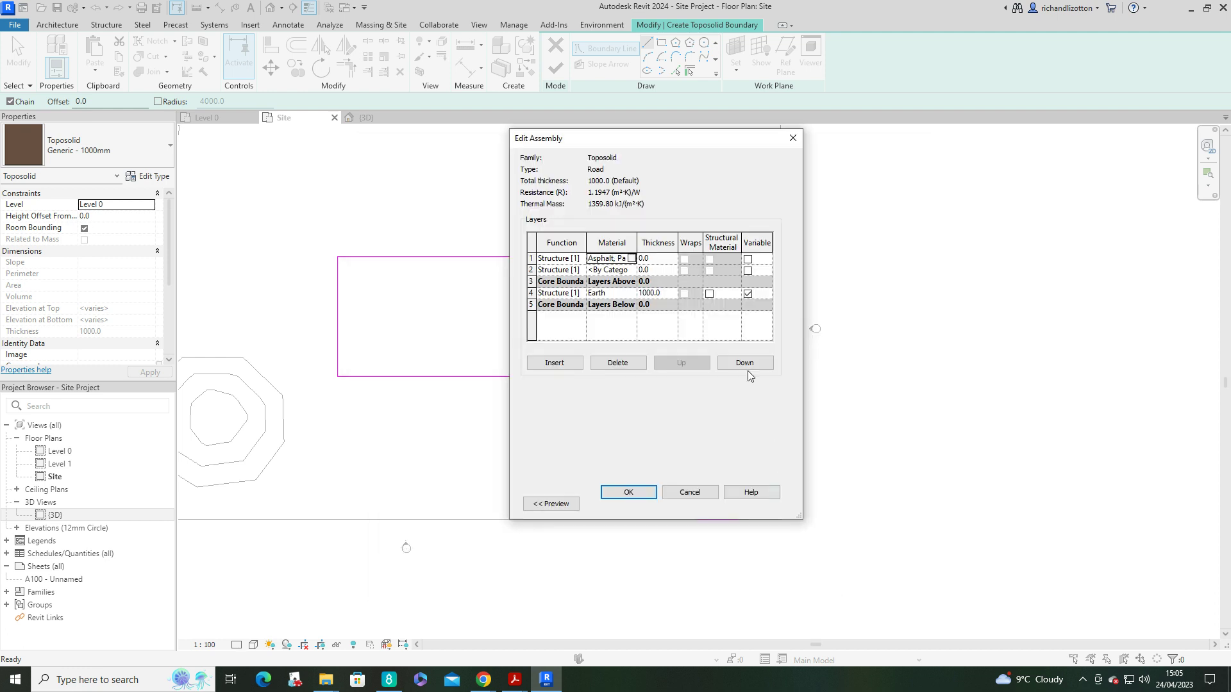
pyautogui.click(656, 260)
pyautogui.doubleClick(653, 261)
pyautogui.write('60')
# - Assign the Site - Hardcore material to the second layer and set its thickness to 300 mm
pyautogui.click(615, 272)
pyautogui.click(632, 270)
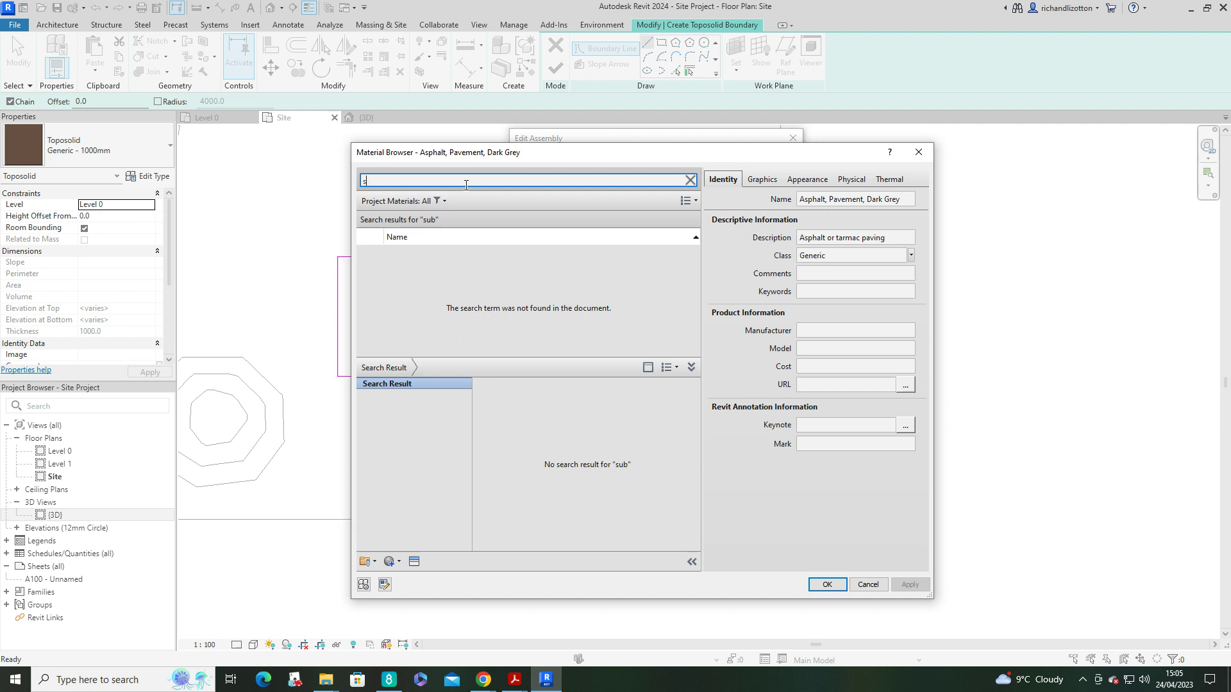
pyautogui.press('BackSpace')
pyautogui.press('BackSpace')
pyautogui.press('BackSpace')
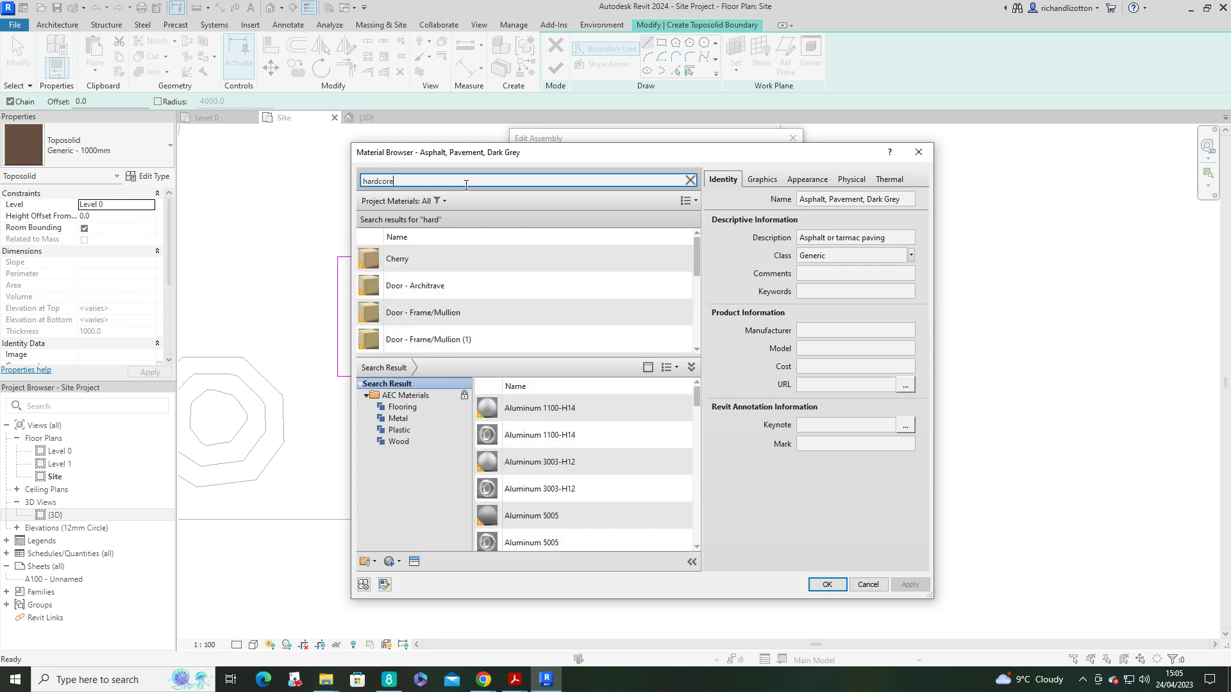
pyautogui.click(463, 262)
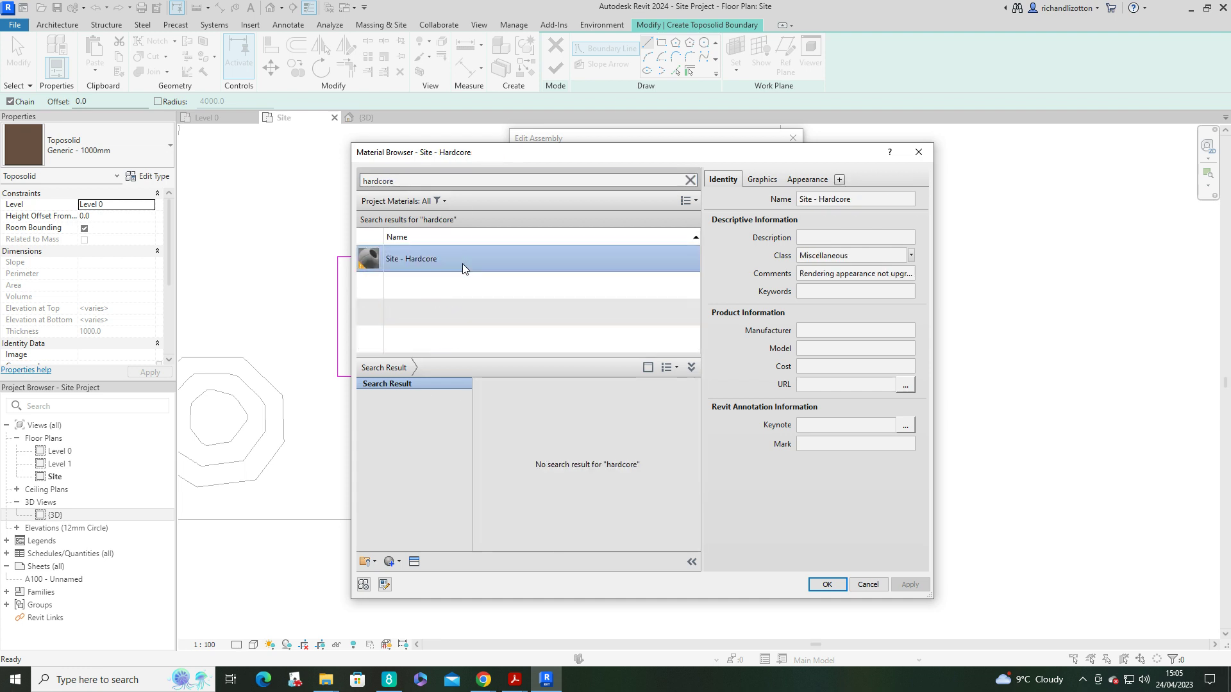
pyautogui.click(825, 584)
pyautogui.click(654, 269)
pyautogui.doubleClick(663, 273)
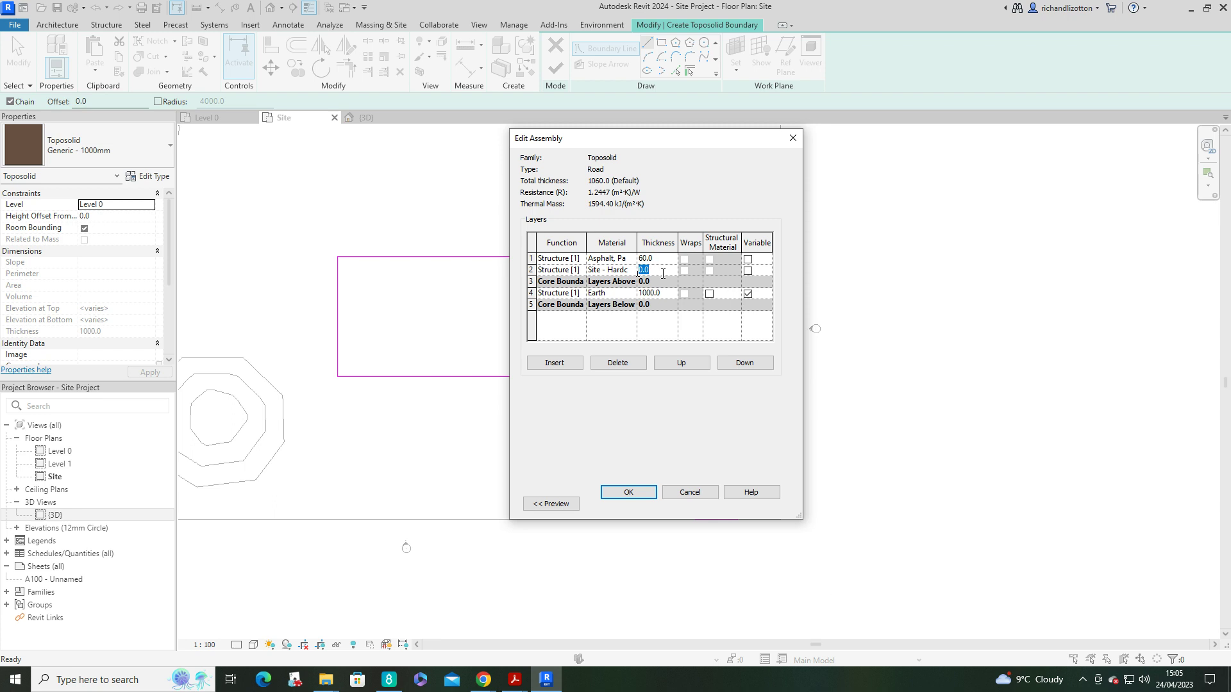
pyautogui.write('30')
# - Set the Earth layer's thickness to 600 mm, then accept the Road type and finish the toposolid boundary
pyautogui.click(650, 294)
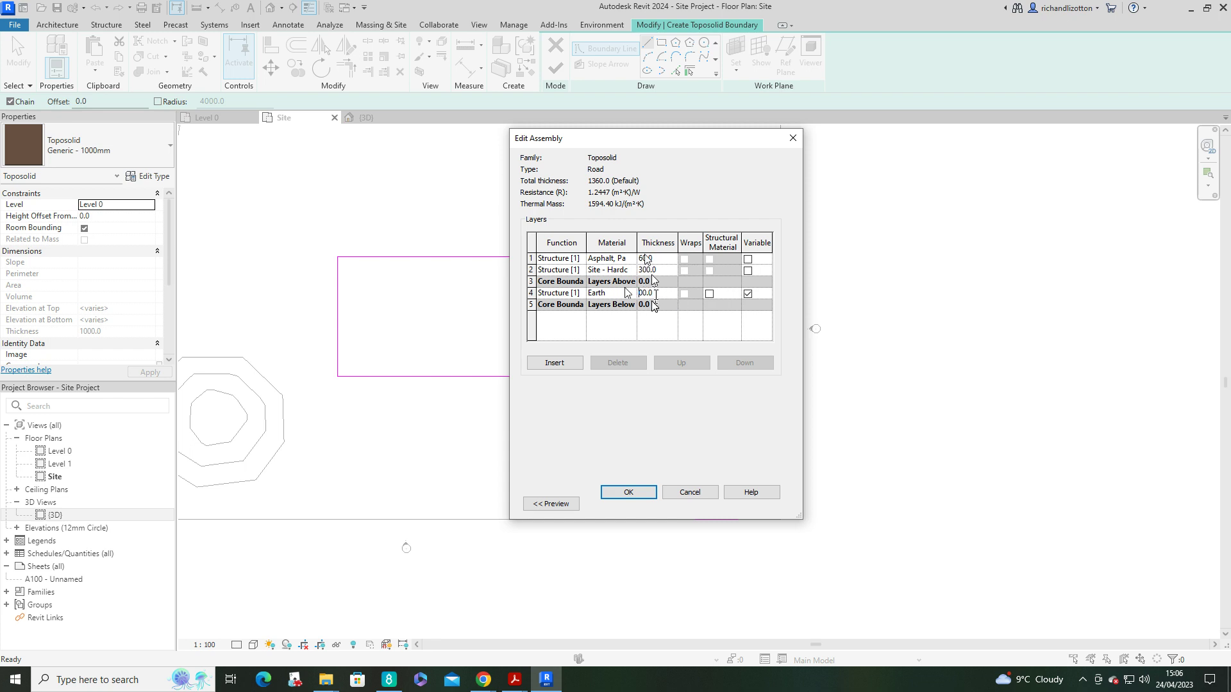
pyautogui.write('6')
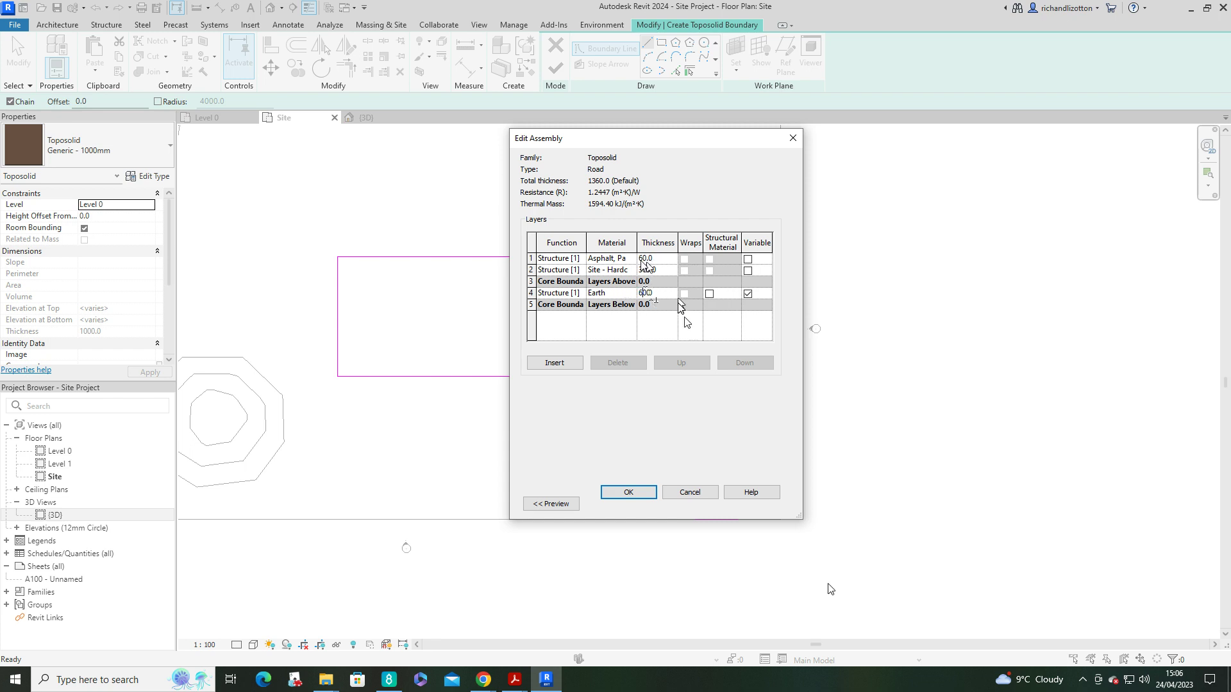
pyautogui.click(646, 501)
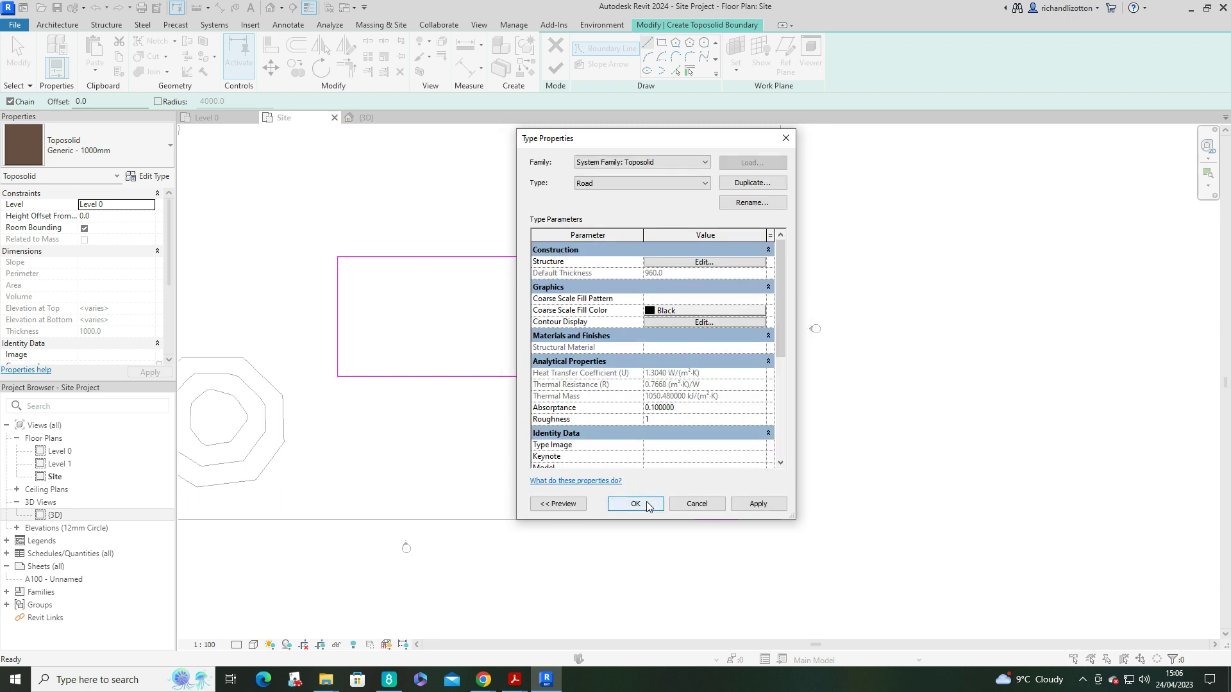
pyautogui.click(648, 505)
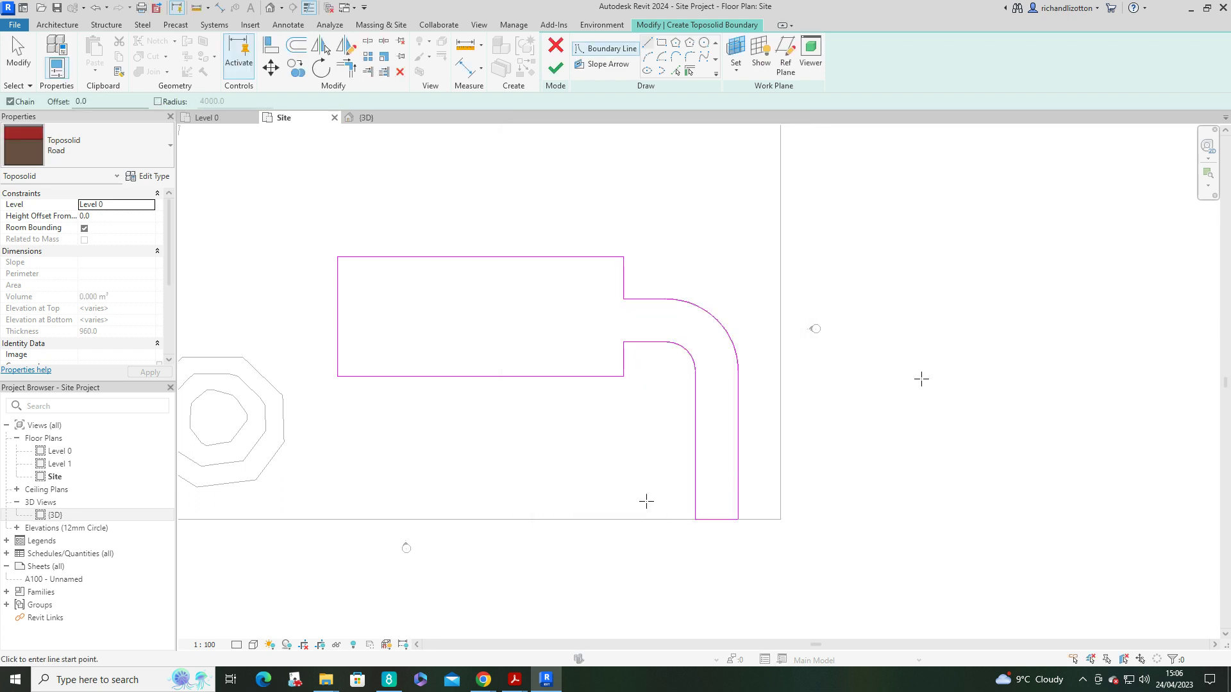
pyautogui.click(561, 69)
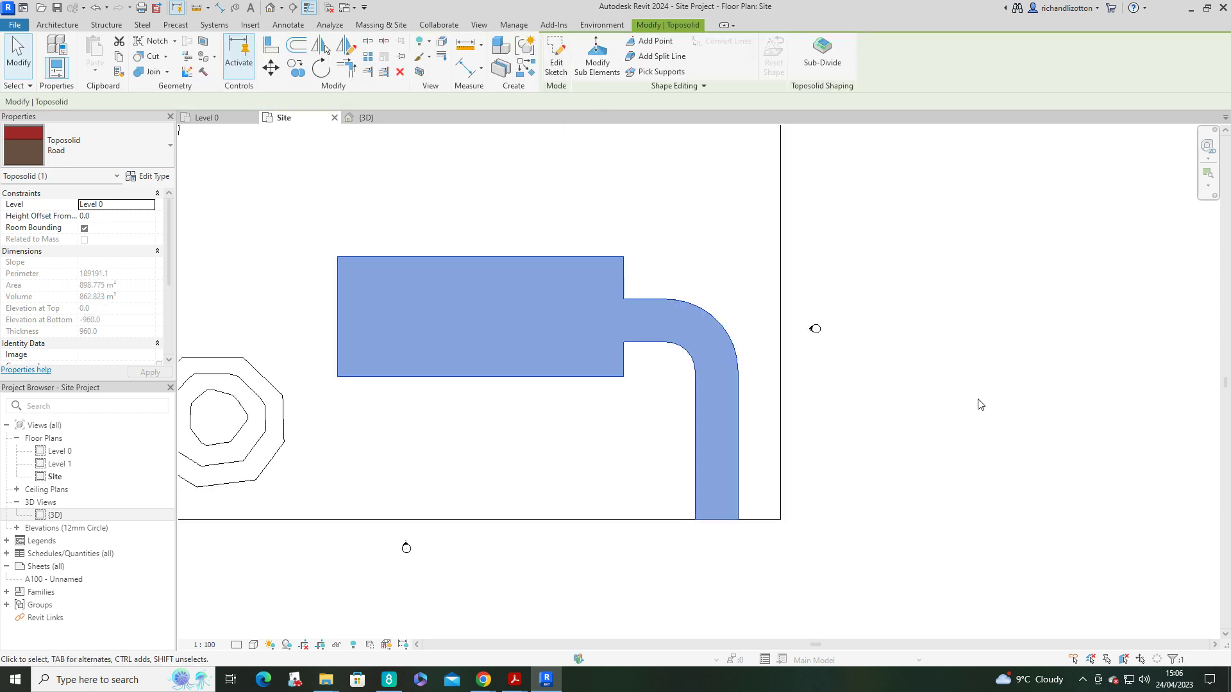
# - Examine in the 3D view how the road meets the surrounding ground along the site's front edge
pyautogui.click(386, 121)
pyautogui.click(934, 269)
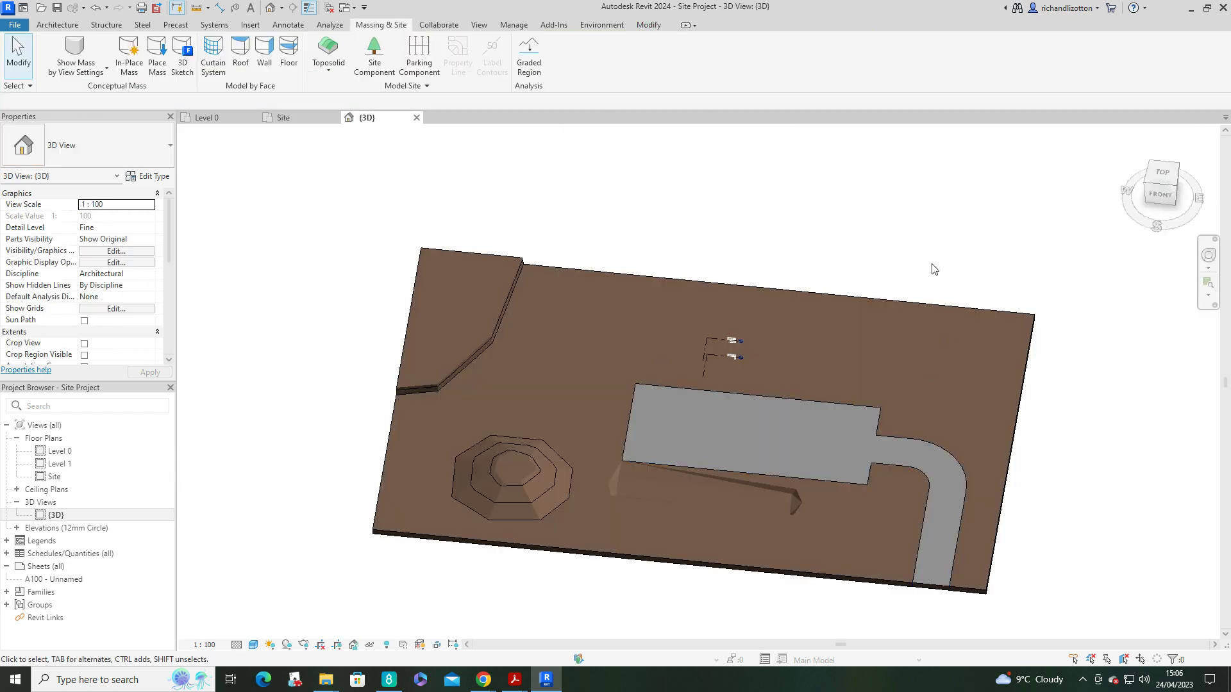
pyautogui.keyDown('shift'); pyautogui.moveTo(1000, 508); pyautogui.dragTo(898, 524, button='middle'); pyautogui.keyUp('shift')
pyautogui.scroll(5, 899, 524)
pyautogui.scroll(-5, 907, 506)
pyautogui.keyDown('shift'); pyautogui.moveTo(913, 472); pyautogui.dragTo(902, 287, button='middle'); pyautogui.keyUp('shift')
pyautogui.scroll(3, 903, 287)
pyautogui.scroll(3, 911, 408)
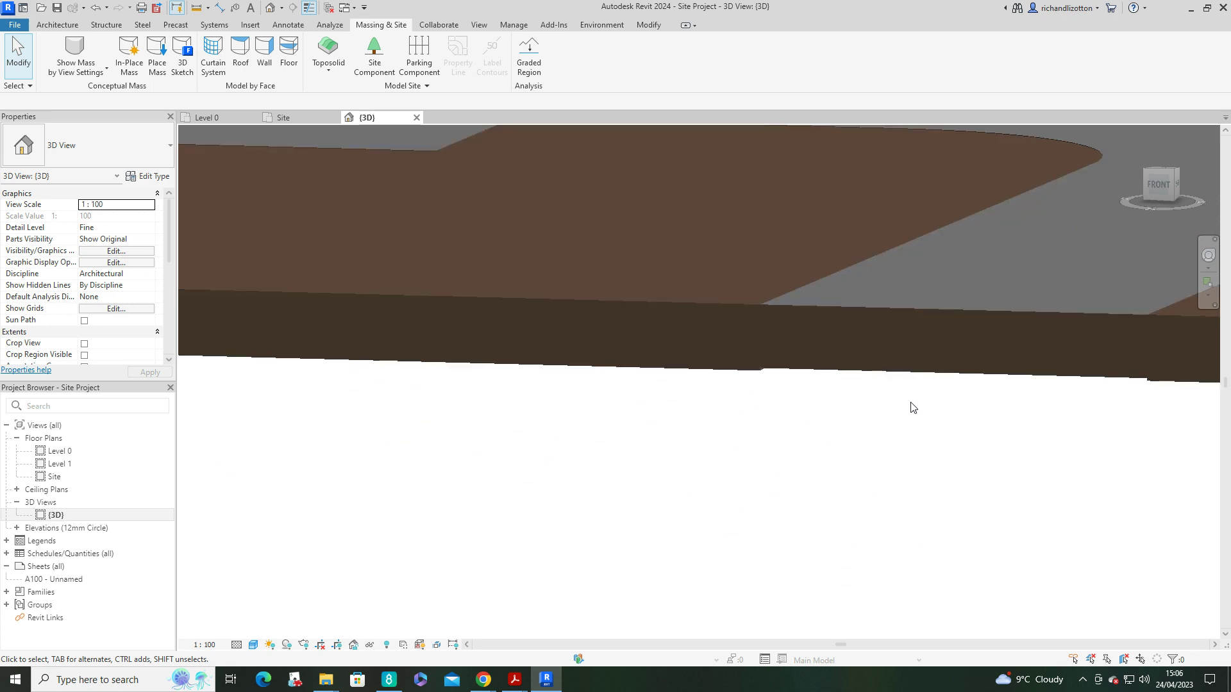
pyautogui.scroll(-2, 913, 407)
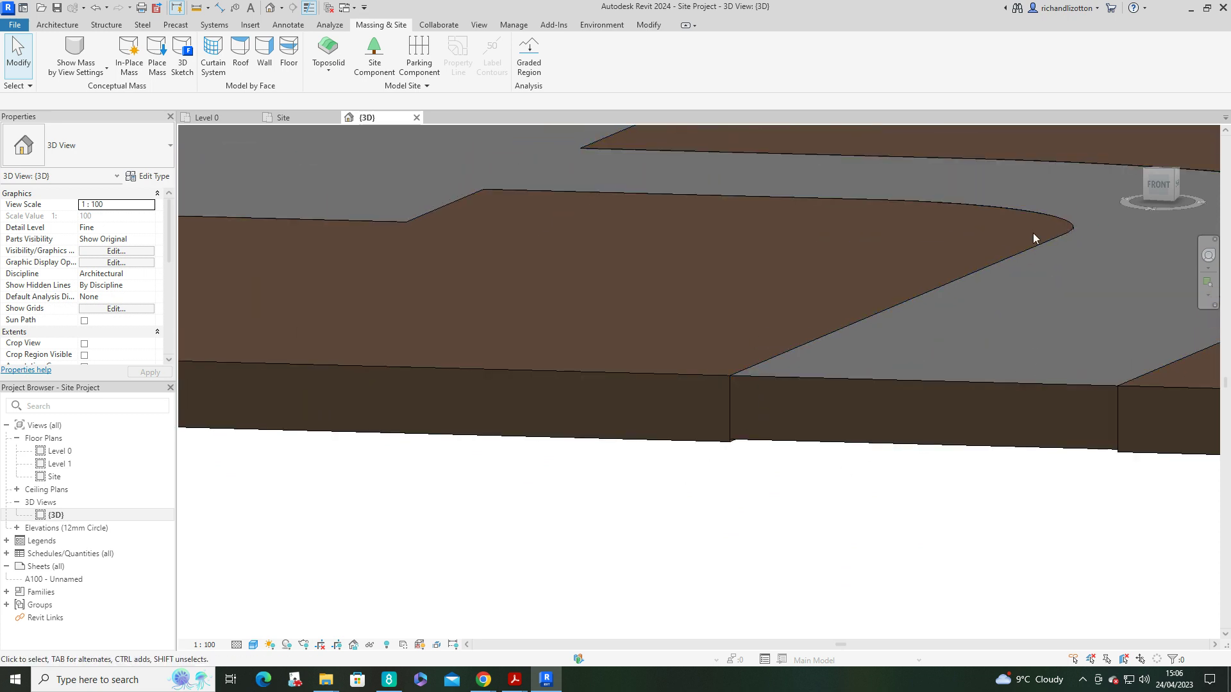
pyautogui.scroll(-4, 1002, 414)
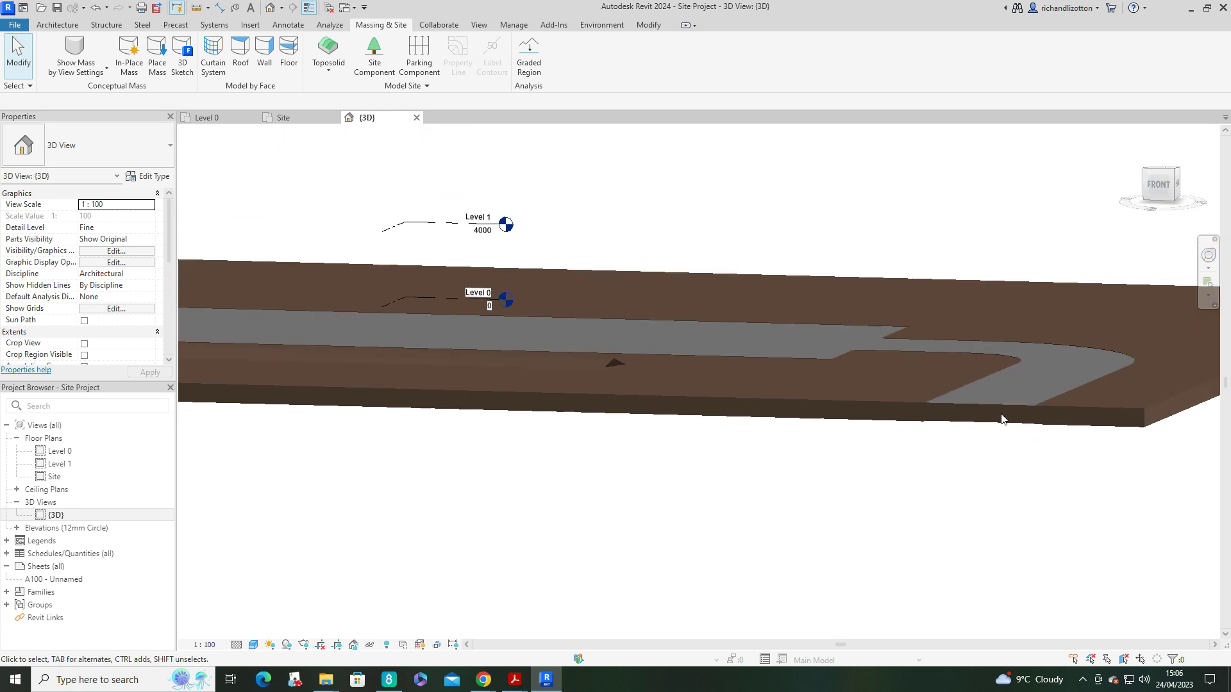
# - Inspect the selected Road toposolid's fit within the cut-out and the overall site from several 3D angles
pyautogui.keyDown('shift'); pyautogui.moveTo(1001, 414); pyautogui.dragTo(747, 302, button='middle'); pyautogui.keyUp('shift')
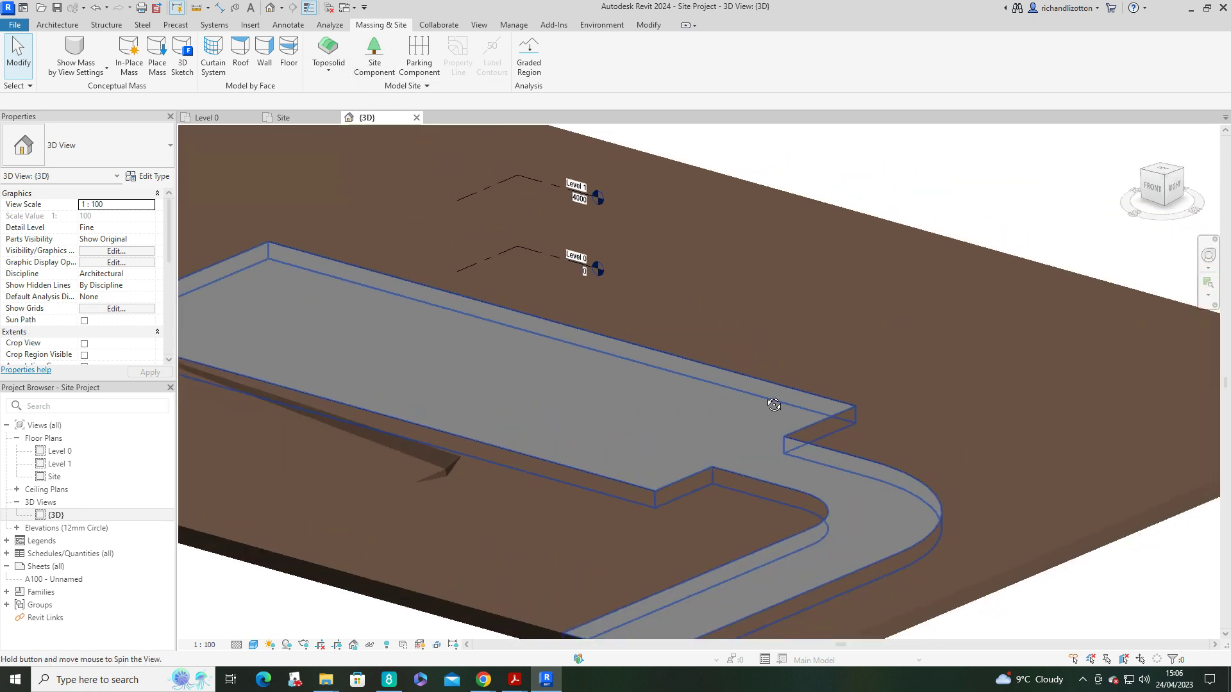
pyautogui.keyDown('shift'); pyautogui.moveTo(773, 405); pyautogui.dragTo(769, 400, button='middle'); pyautogui.keyUp('shift')
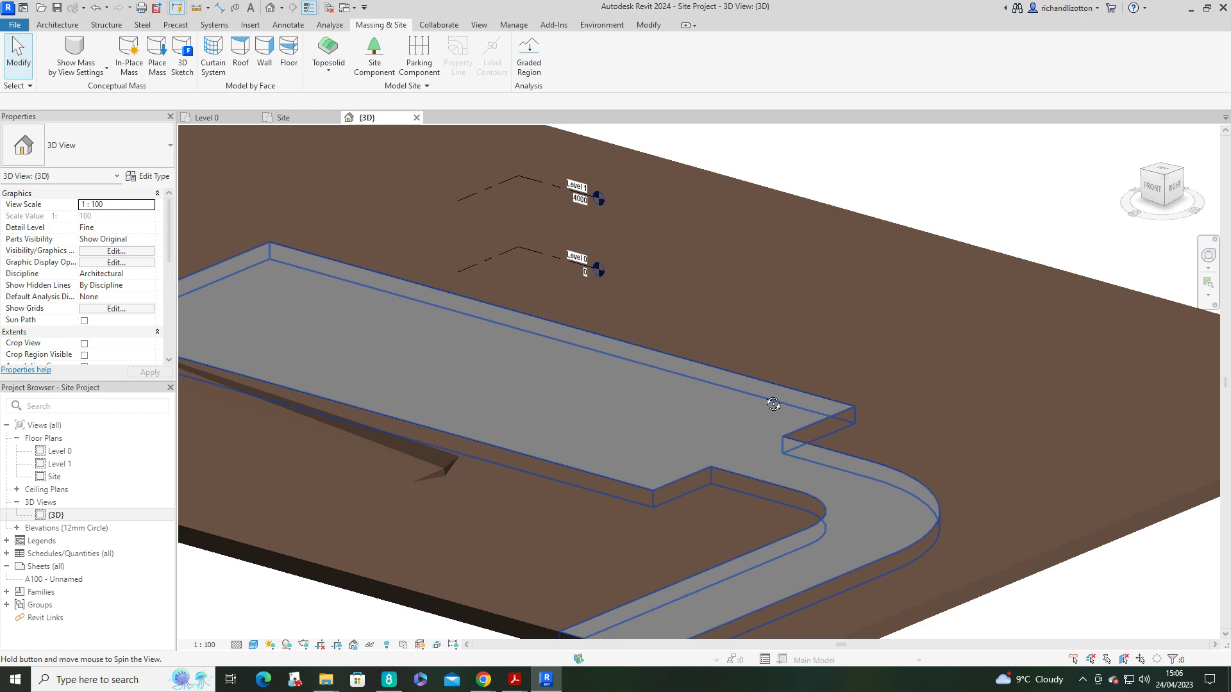
pyautogui.click(799, 447)
pyautogui.scroll(-4, 797, 544)
pyautogui.keyDown('shift'); pyautogui.moveTo(766, 537); pyautogui.dragTo(643, 498, button='middle'); pyautogui.keyUp('shift')
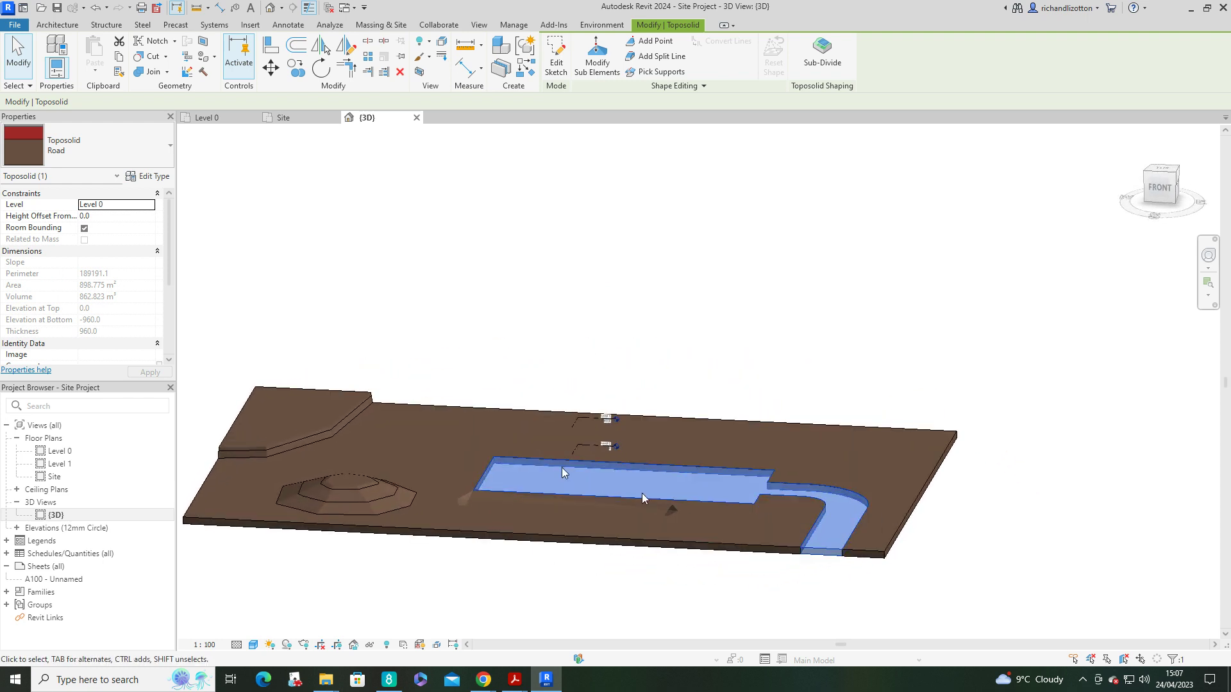
pyautogui.moveTo(577, 475)
pyautogui.keyDown('shift'); pyautogui.mouseDown(button='middle')
pyautogui.moveTo(643, 506)
pyautogui.moveTo(575, 492)
pyautogui.mouseUp(button='middle'); pyautogui.keyUp('shift')
pyautogui.keyDown('shift'); pyautogui.moveTo(630, 314); pyautogui.dragTo(632, 506, button='middle'); pyautogui.keyUp('shift')
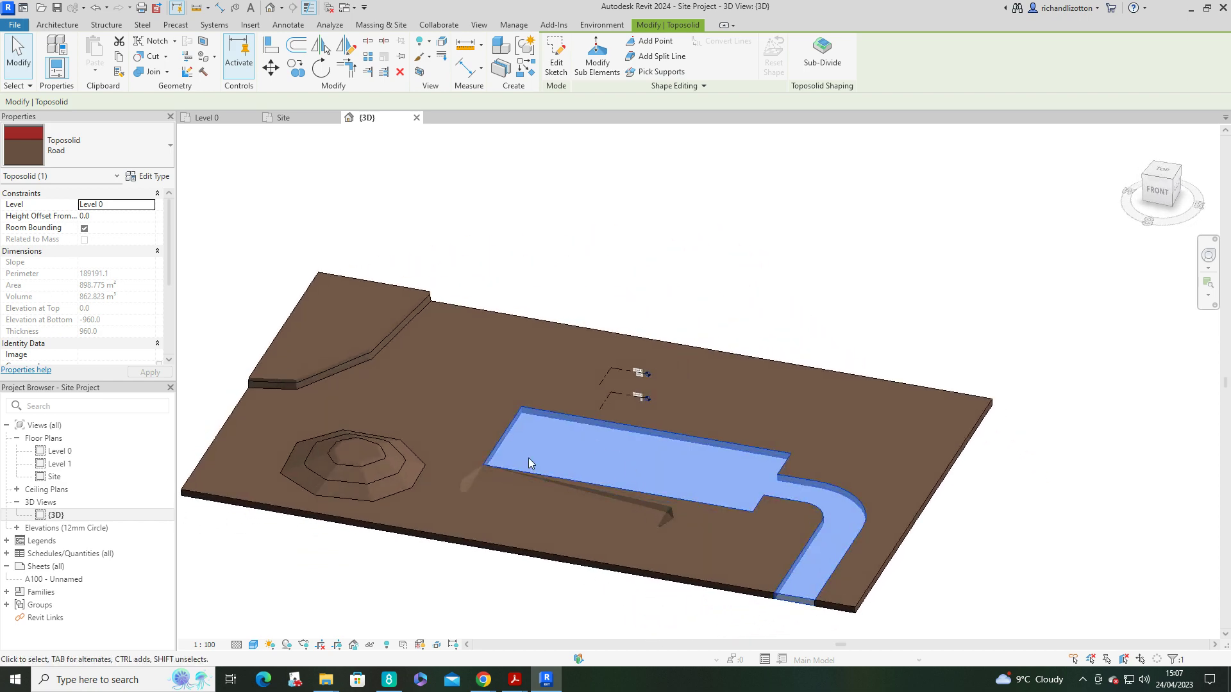
pyautogui.click(954, 536)
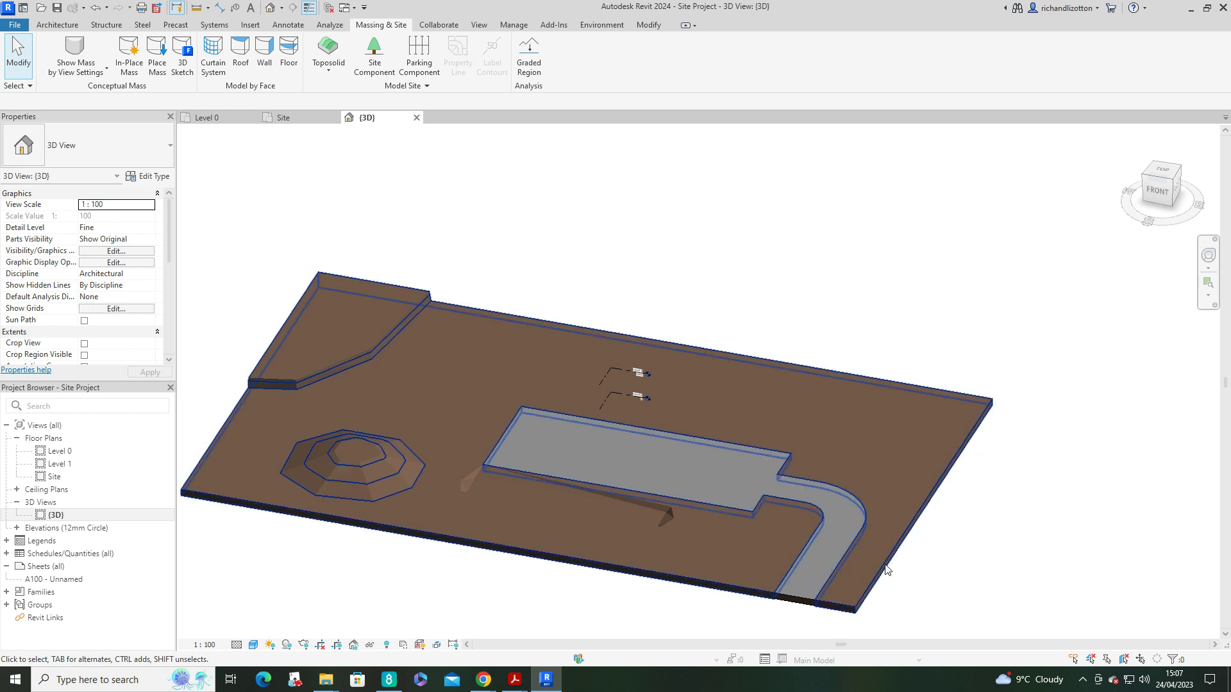
pyautogui.keyDown('shift'); pyautogui.moveTo(568, 505); pyautogui.dragTo(541, 487, button='middle'); pyautogui.keyUp('shift')
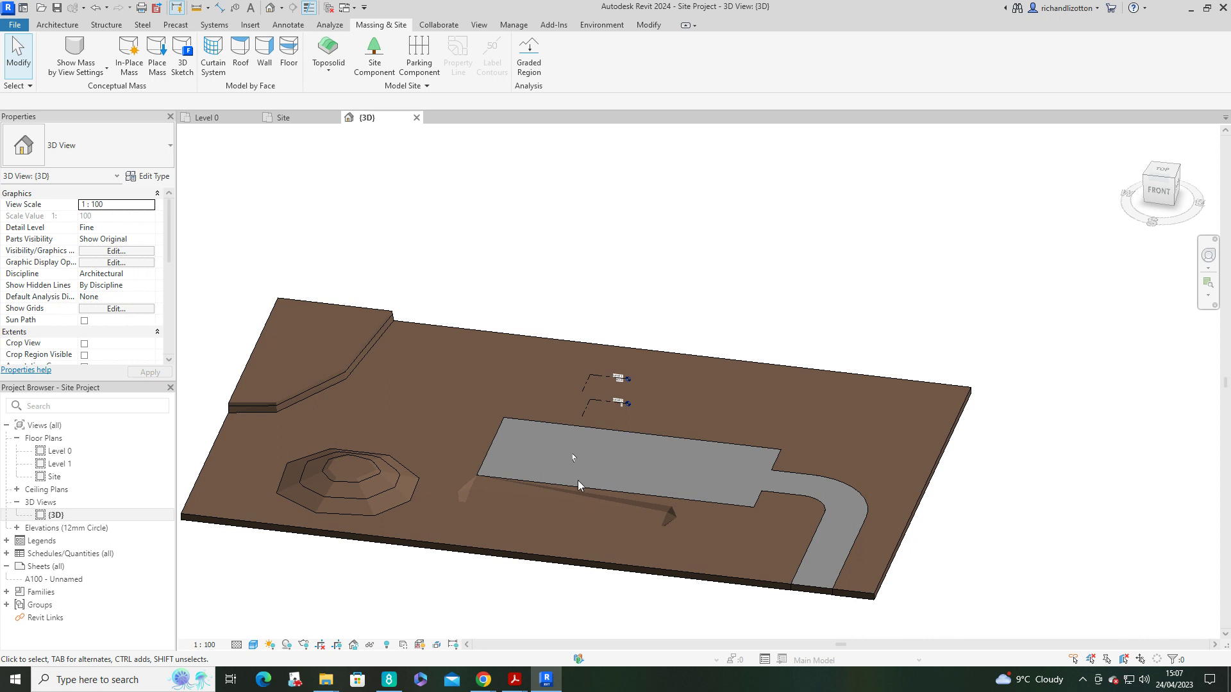
pyautogui.moveTo(781, 485)
pyautogui.keyDown('shift'); pyautogui.mouseDown(button='middle')
pyautogui.moveTo(783, 503)
pyautogui.moveTo(765, 491)
pyautogui.moveTo(765, 516)
pyautogui.moveTo(750, 521)
pyautogui.moveTo(770, 504)
pyautogui.mouseUp(button='middle'); pyautogui.keyUp('shift')
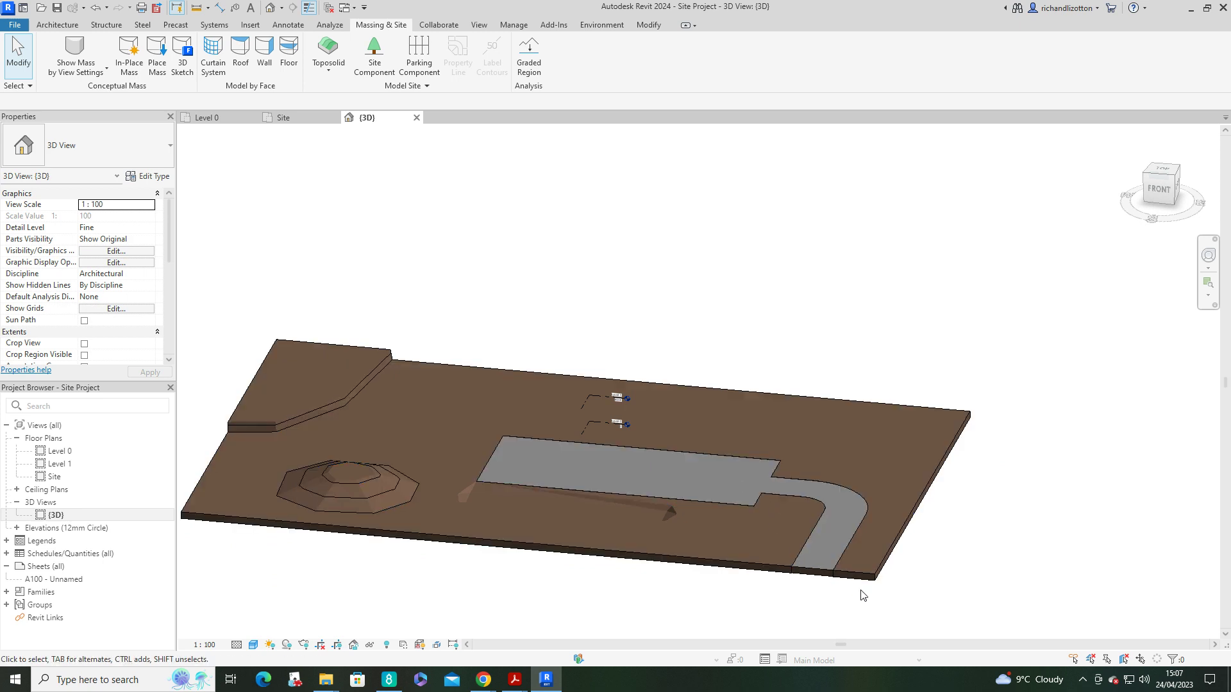
# - Open the Road toposolid's sub-elements for shape editing and show them in the Site floor plan
pyautogui.click(817, 574)
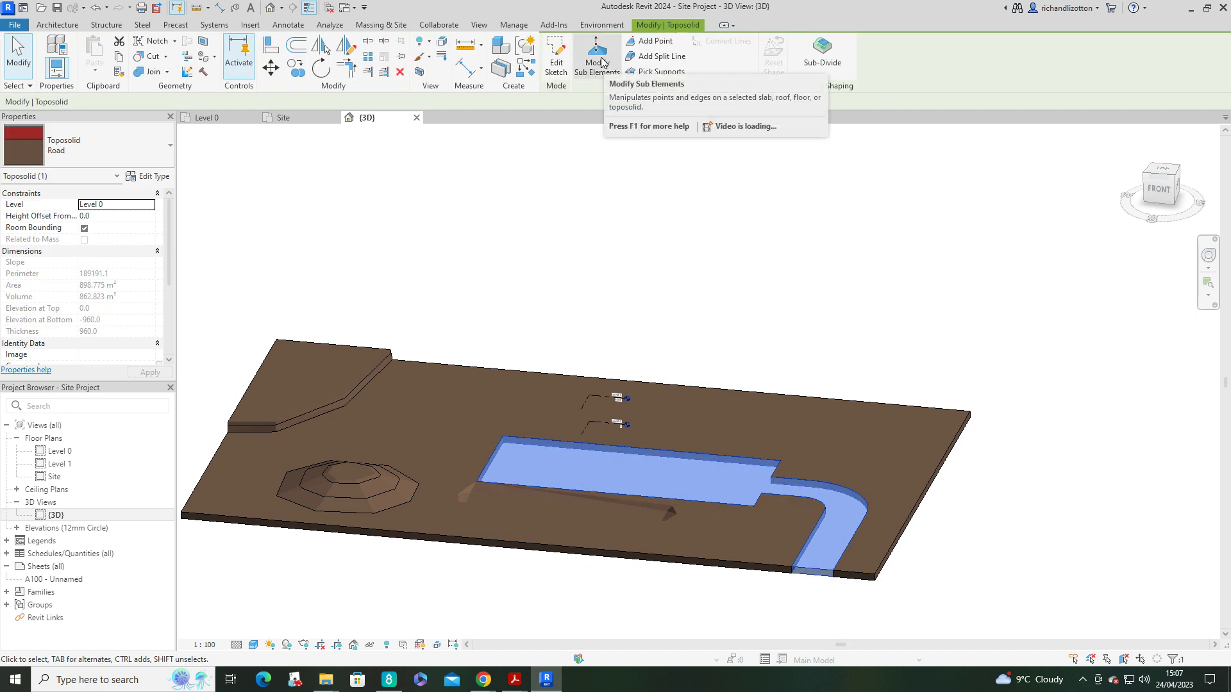
pyautogui.click(593, 68)
pyautogui.keyDown('shift'); pyautogui.moveTo(758, 508); pyautogui.dragTo(933, 520, button='middle'); pyautogui.keyUp('shift')
pyautogui.keyDown('shift'); pyautogui.moveTo(908, 448); pyautogui.dragTo(906, 498, button='middle'); pyautogui.keyUp('shift')
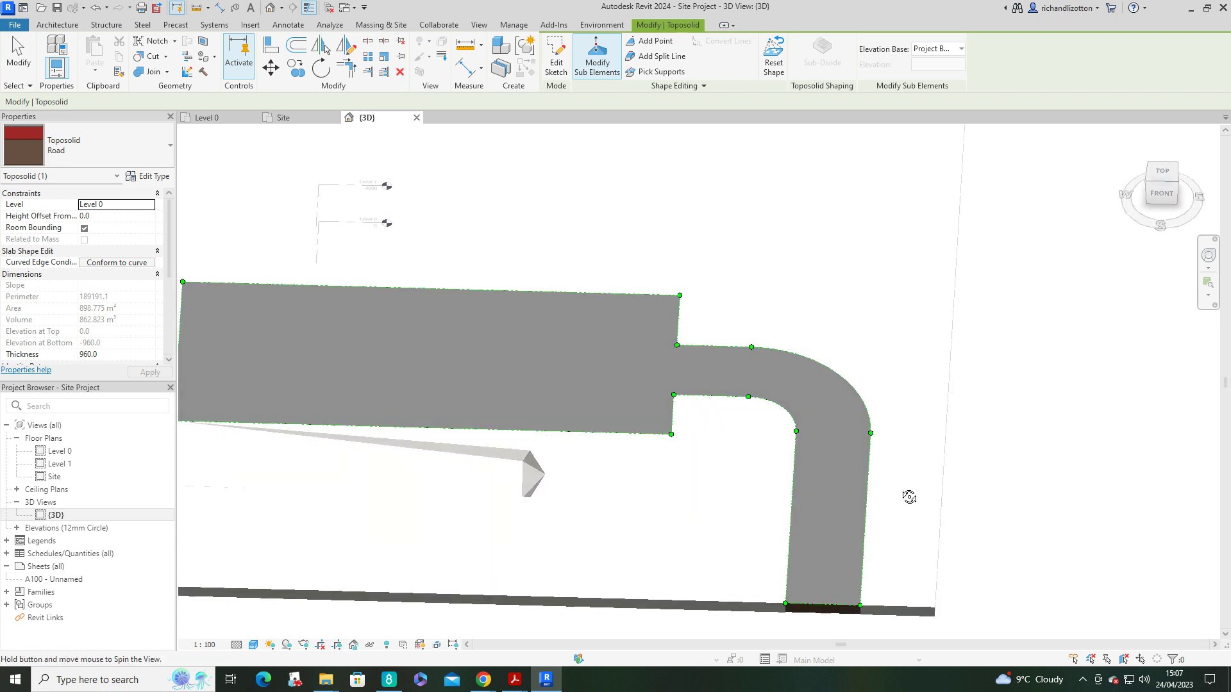
pyautogui.click(661, 42)
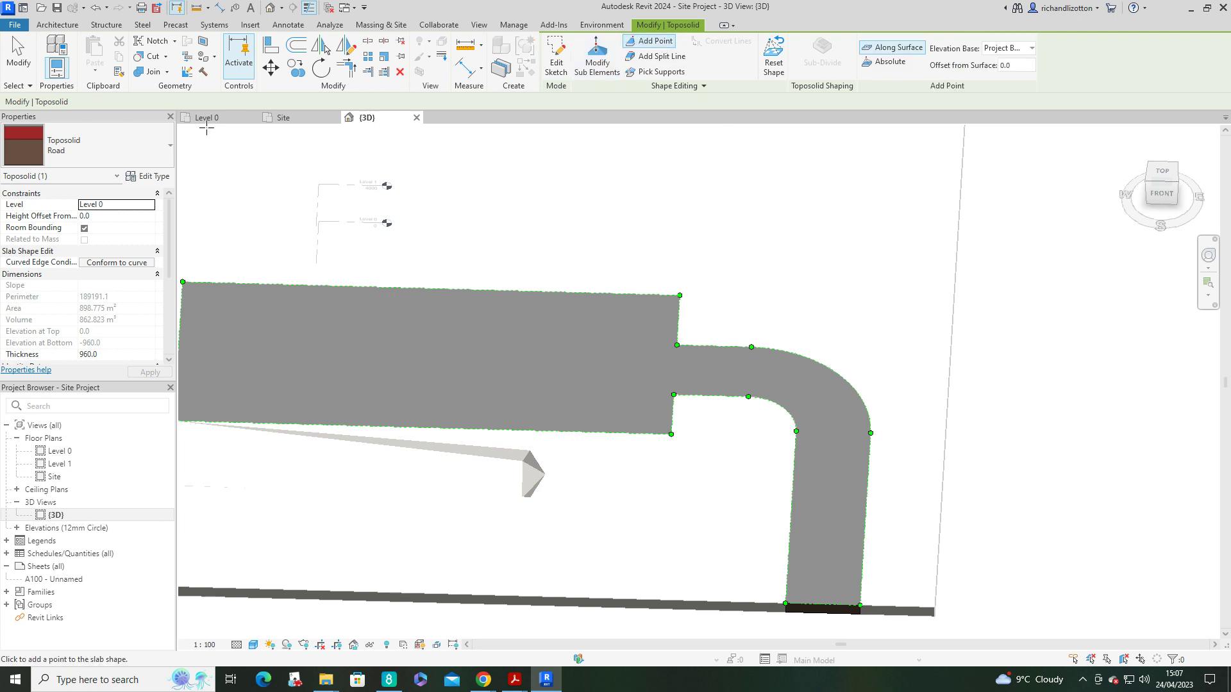
pyautogui.click(288, 122)
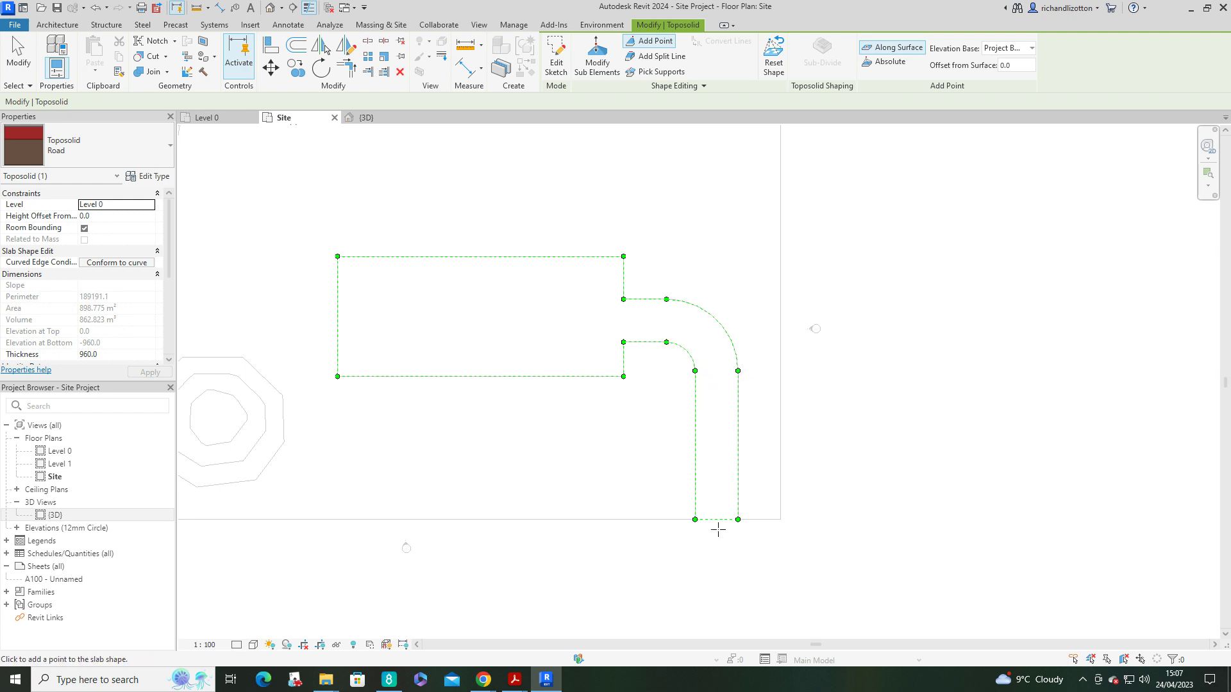
pyautogui.press('Escape')
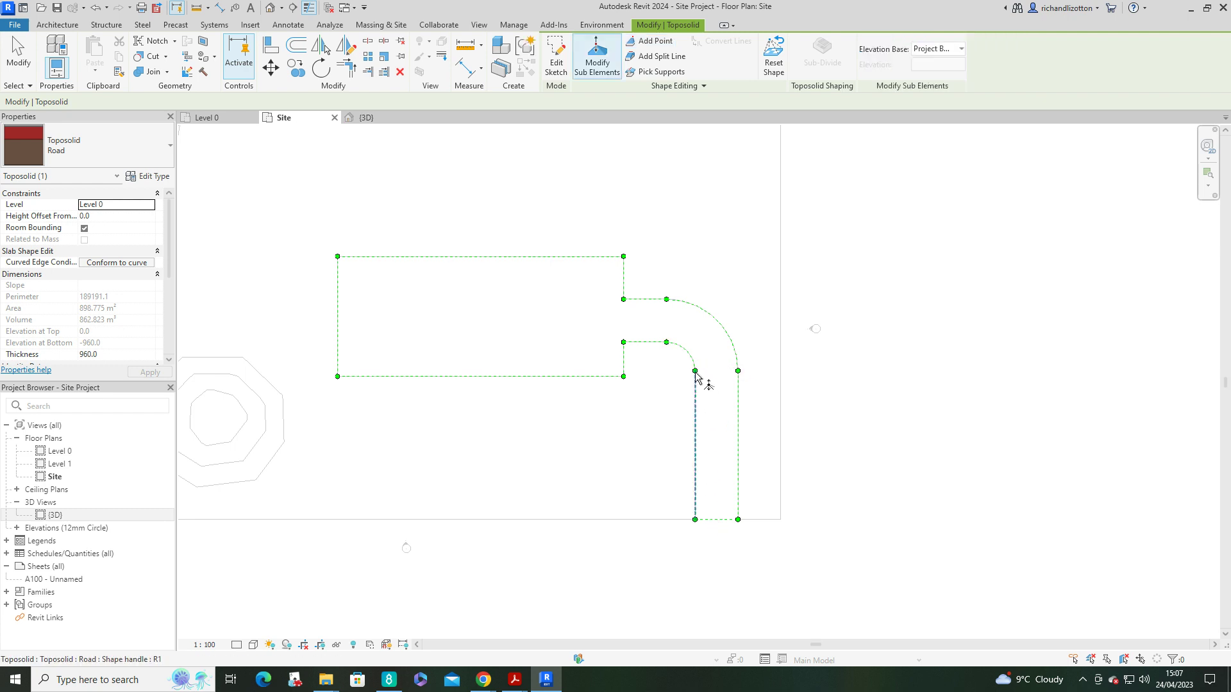
pyautogui.click(696, 371)
pyautogui.scroll(3, 704, 379)
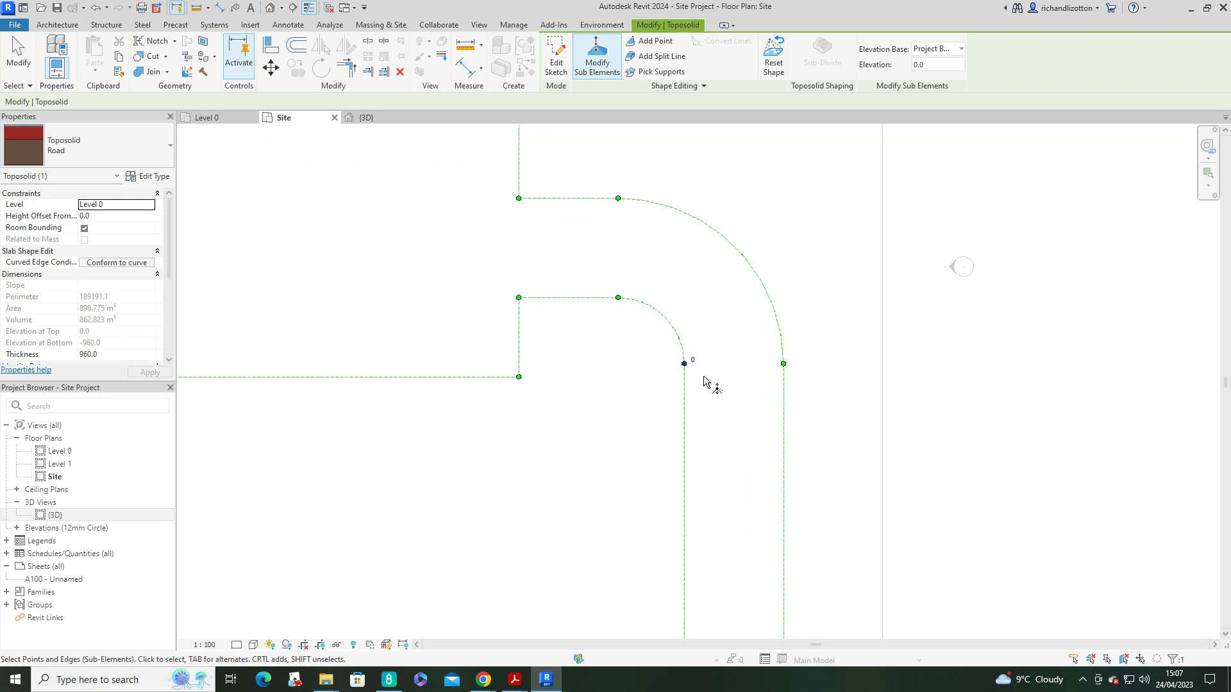
pyautogui.scroll(-2, 706, 385)
pyautogui.moveTo(728, 456); pyautogui.dragTo(746, 497, button='middle')
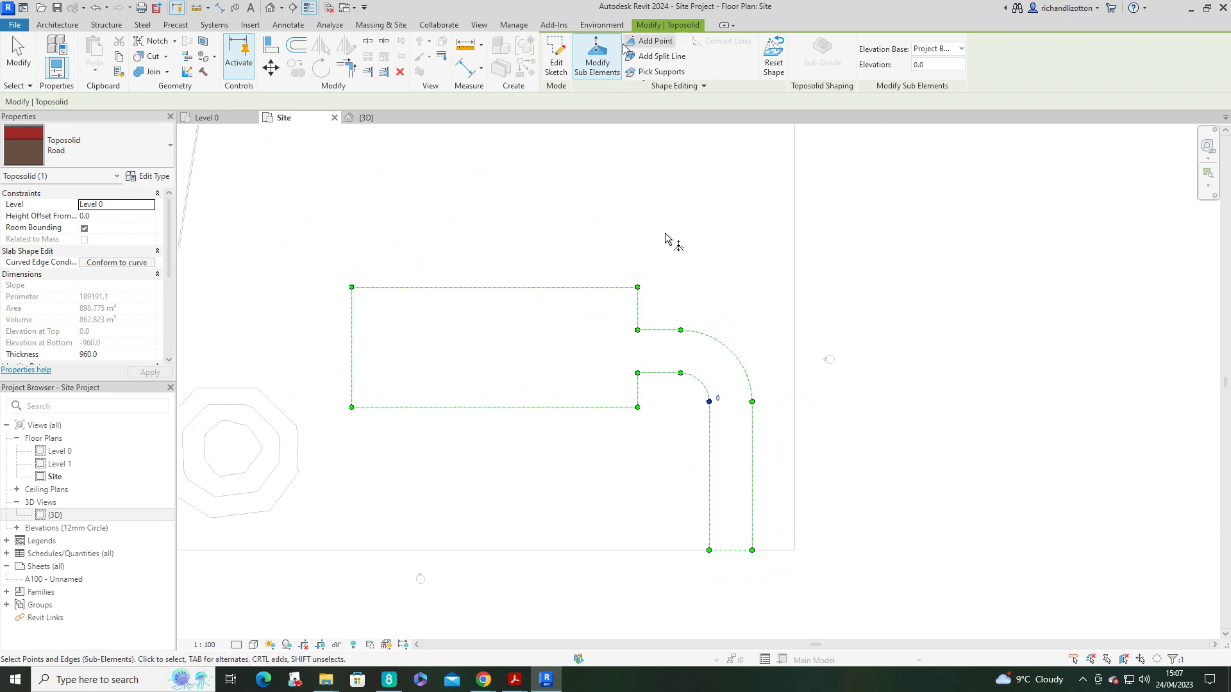
# - Add shape points along the road's centreline from its south end, around the bend and junction, to the rectangle's west edge
pyautogui.click(651, 46)
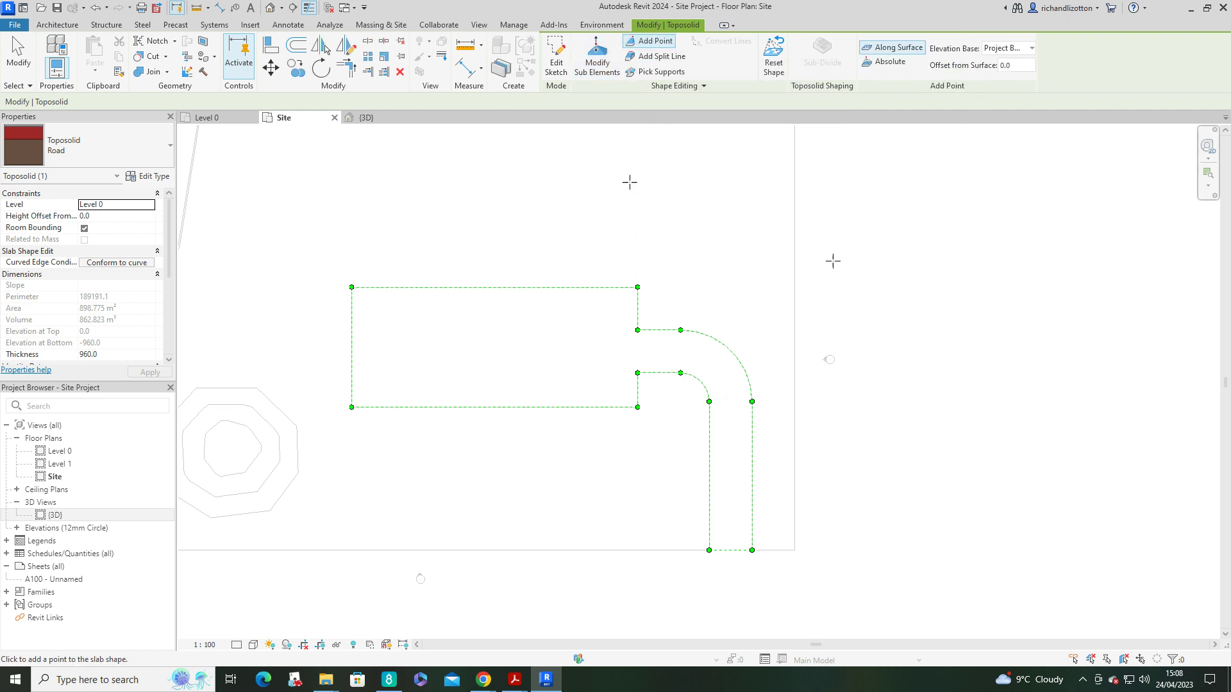
pyautogui.click(730, 550)
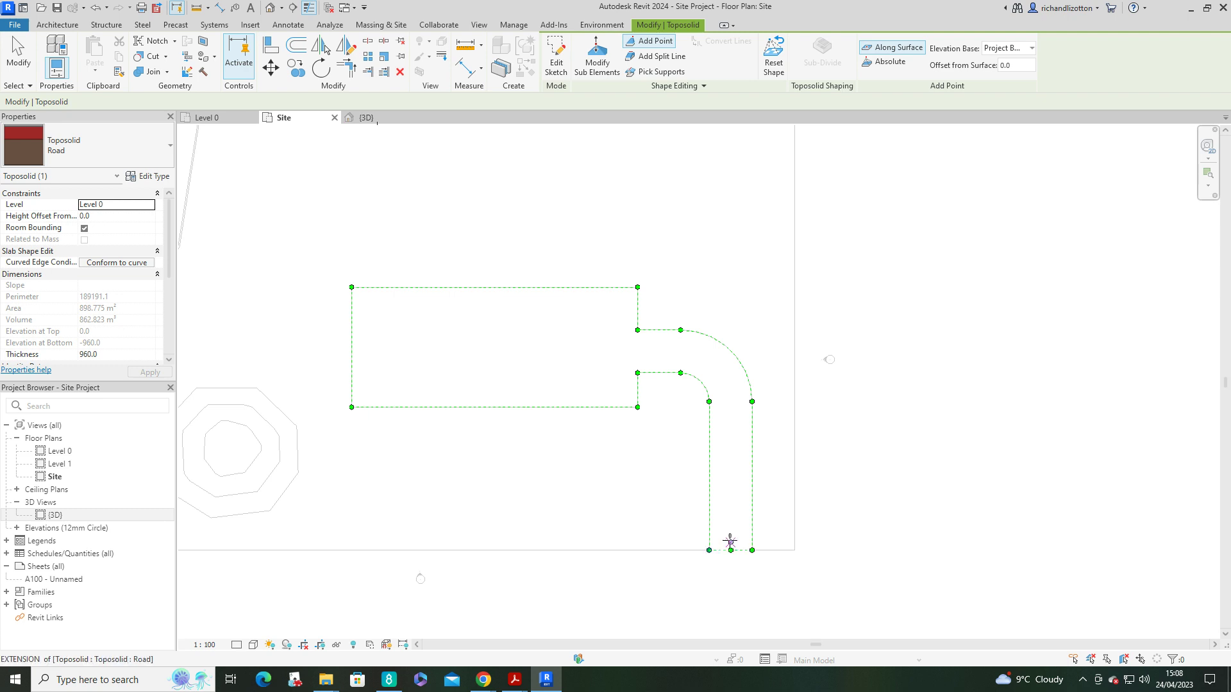
pyautogui.click(730, 401)
pyautogui.click(715, 369)
pyautogui.click(681, 350)
pyautogui.click(637, 350)
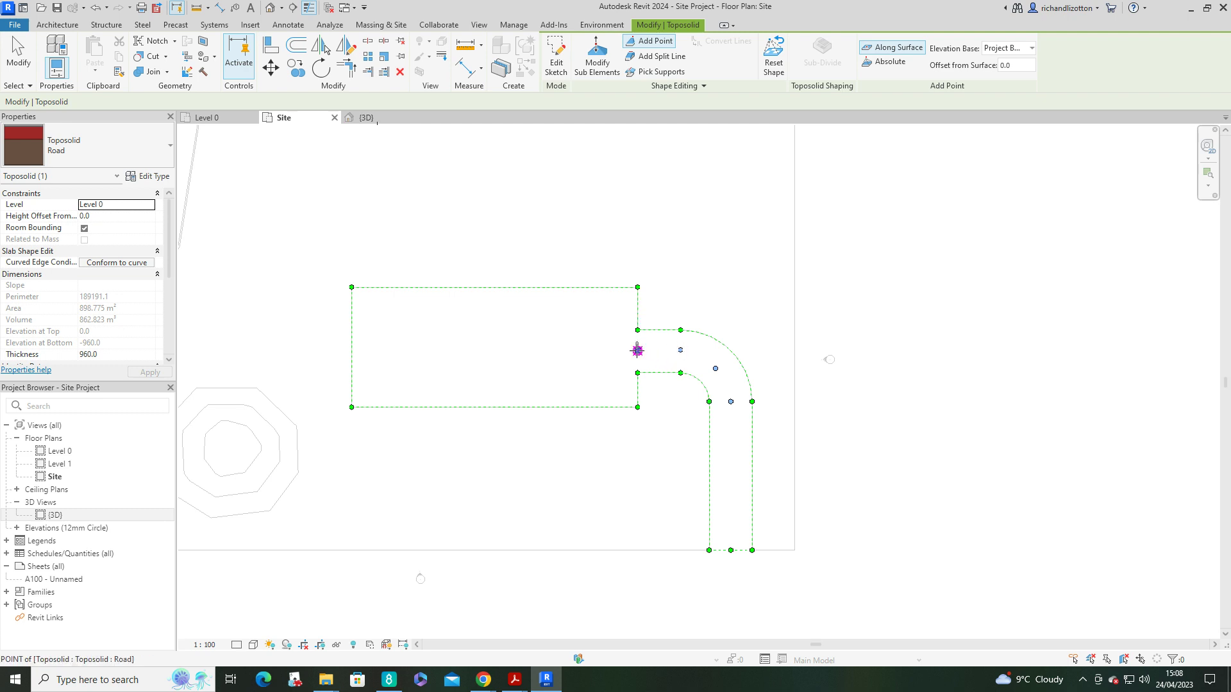
pyautogui.click(352, 351)
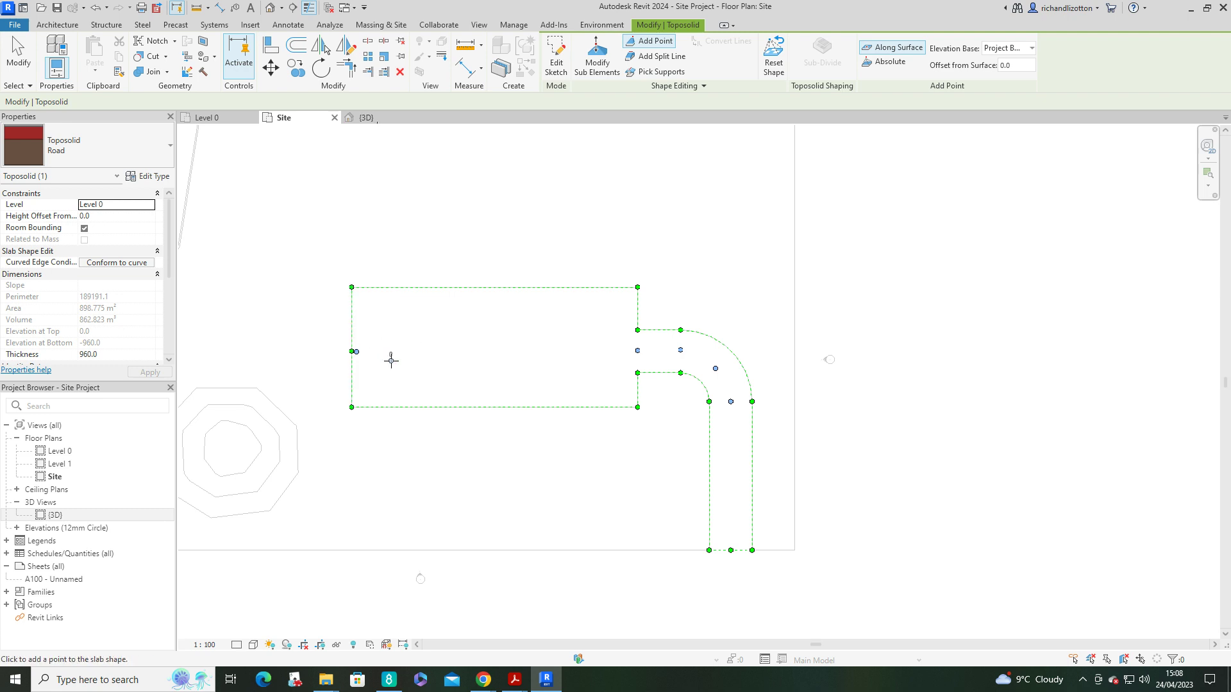
pyautogui.press('Escape')
# - Set the elevation of the added centreline points to 50 mm and check the road's surface in the 3D view
pyautogui.click(356, 352)
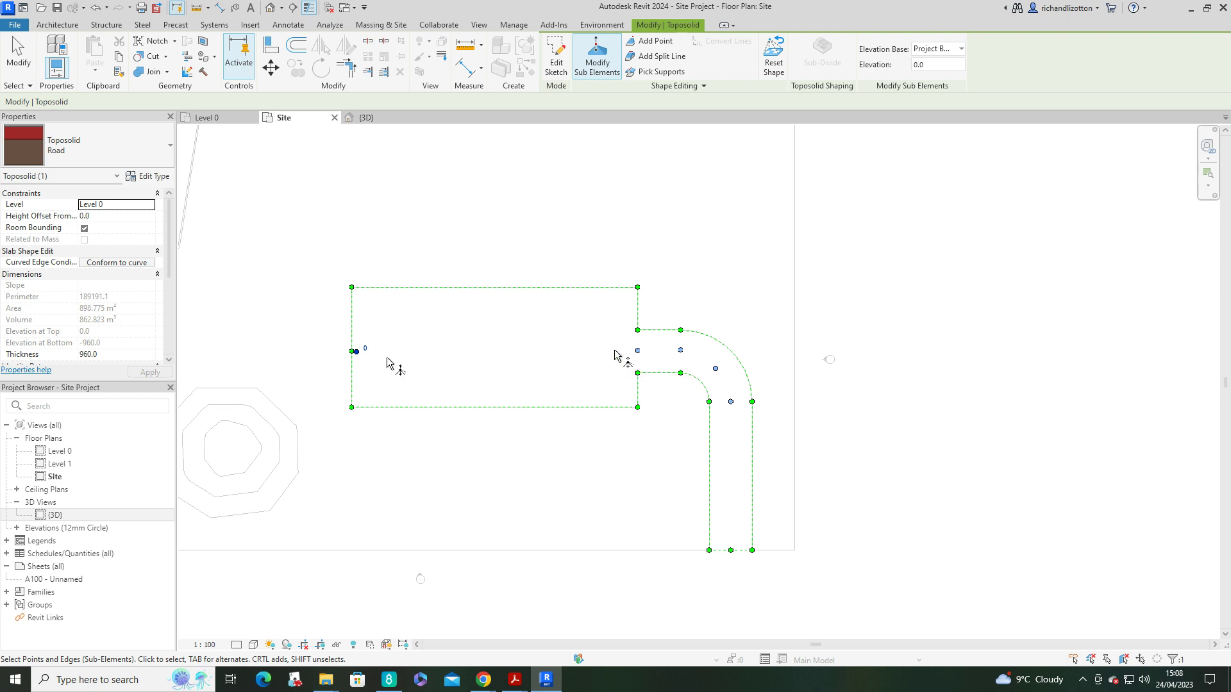
pyautogui.keyDown('ctrl'); pyautogui.moveTo(618, 339); pyautogui.dragTo(747, 561); pyautogui.keyUp('ctrl')
pyautogui.keyDown('ctrl'); pyautogui.click(715, 368); pyautogui.keyUp('ctrl')
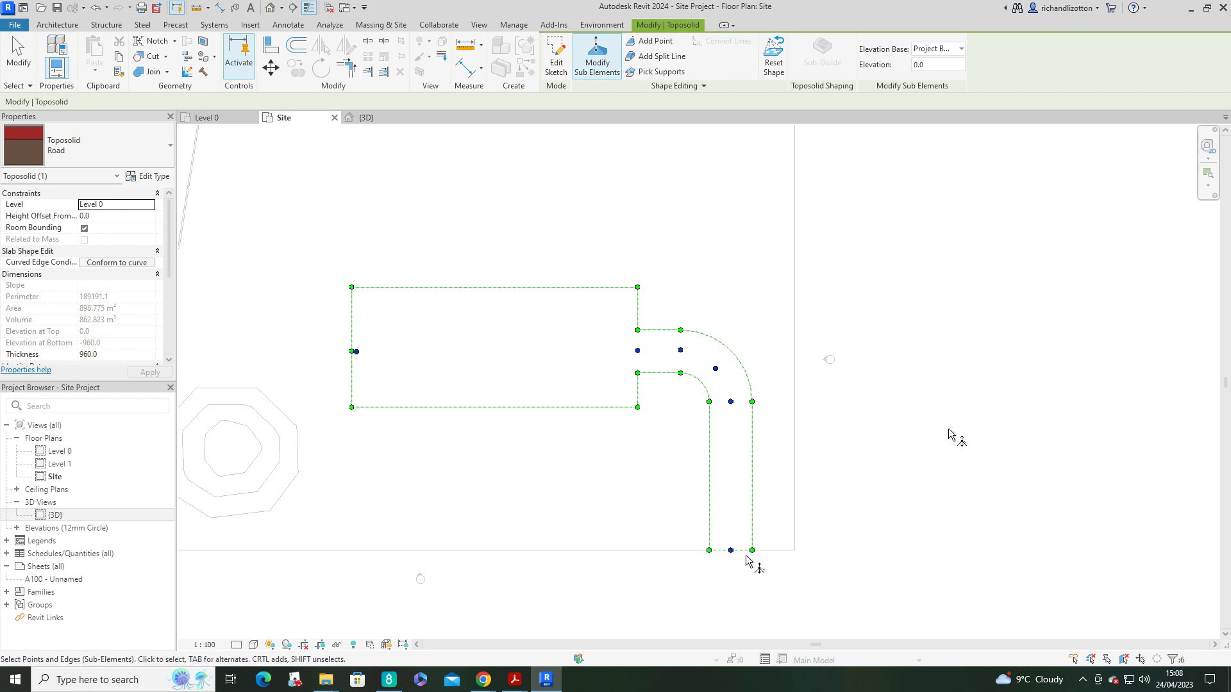
pyautogui.click(932, 65)
pyautogui.write('50')
pyautogui.press('Return')
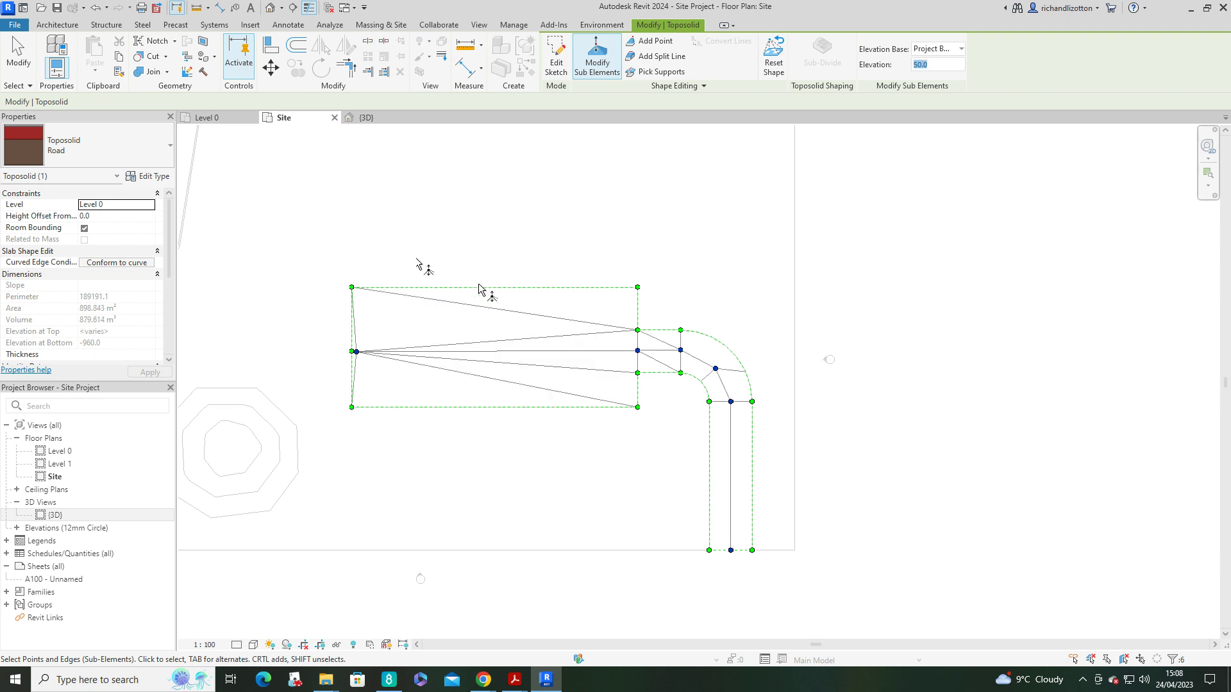
pyautogui.click(384, 118)
pyautogui.keyDown('shift'); pyautogui.moveTo(914, 445); pyautogui.dragTo(907, 374, button='middle'); pyautogui.keyUp('shift')
pyautogui.keyDown('shift'); pyautogui.moveTo(939, 549); pyautogui.dragTo(799, 308, button='middle'); pyautogui.keyUp('shift')
pyautogui.scroll(-4, 800, 312)
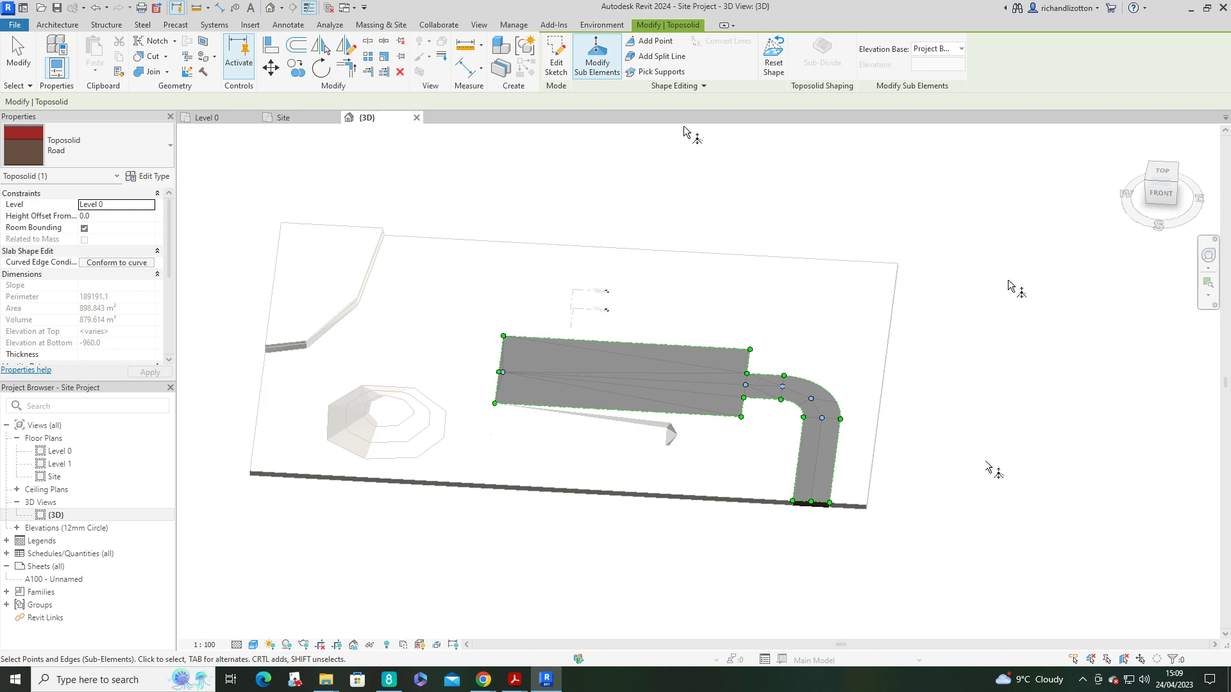
# - Finish shape editing of the Road toposolid and inspect the site from a higher angle in the 3D view
pyautogui.click(703, 196)
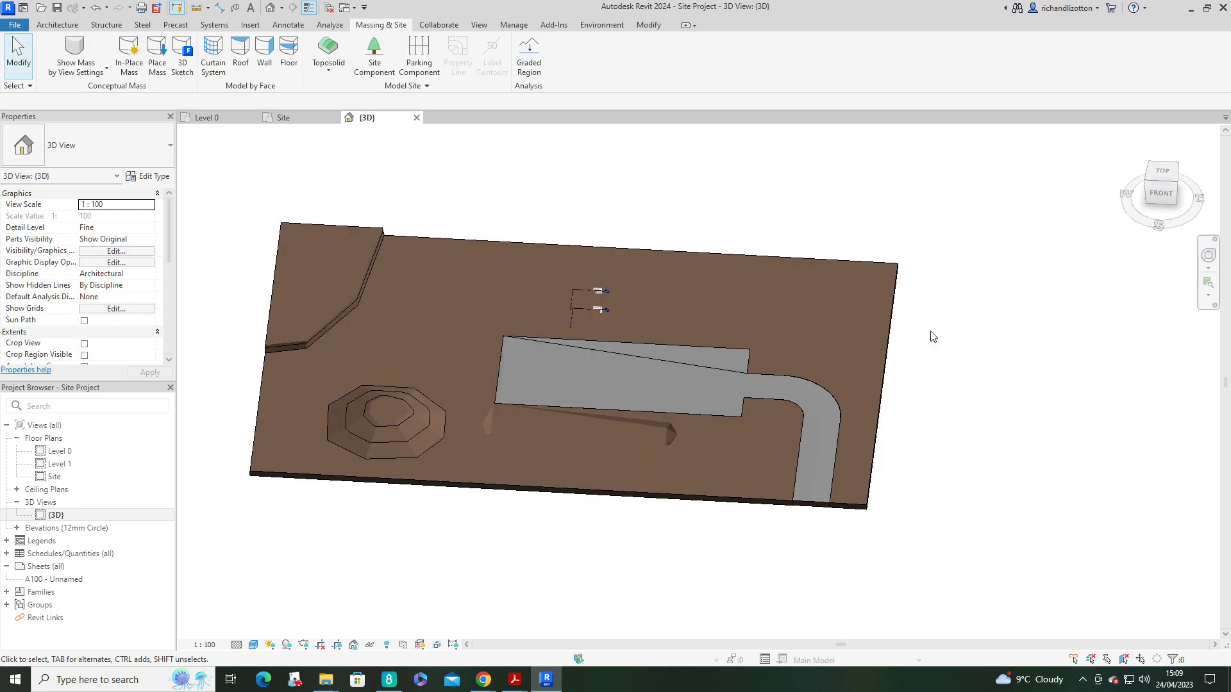
pyautogui.keyDown('shift'); pyautogui.moveTo(932, 404); pyautogui.dragTo(949, 459, button='middle'); pyautogui.keyUp('shift')
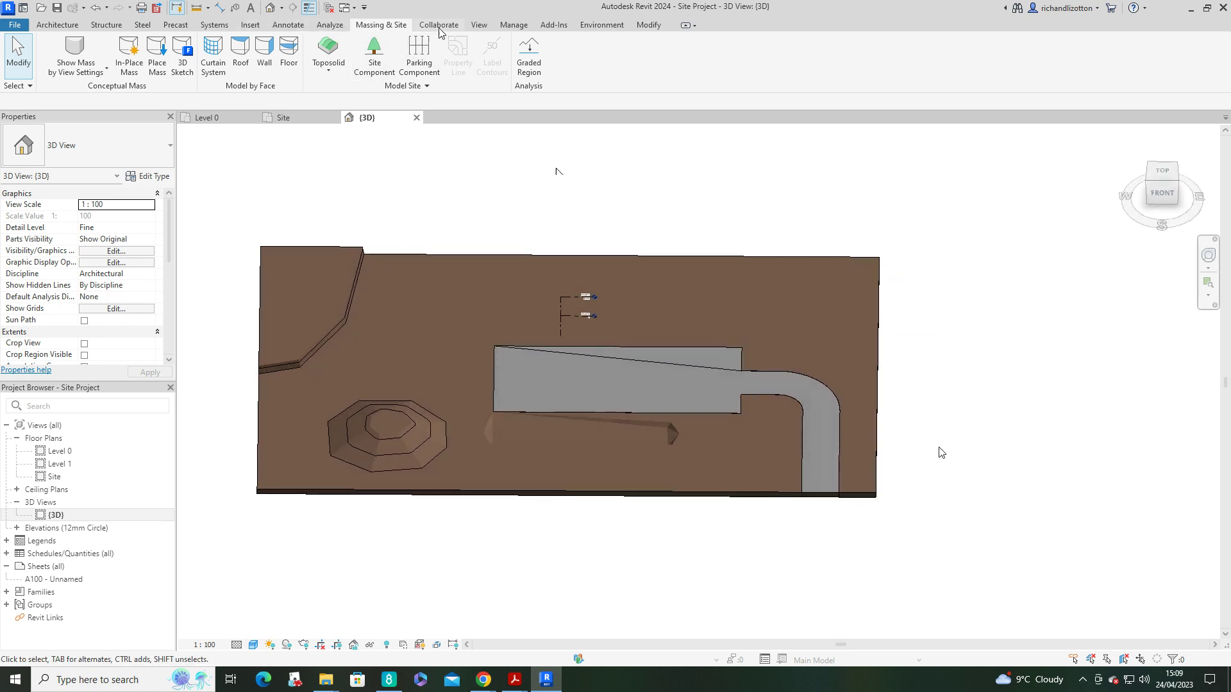
# - Create a building section in the Site floor plan, cutting west to east across the access road near its south end
pyautogui.click(482, 29)
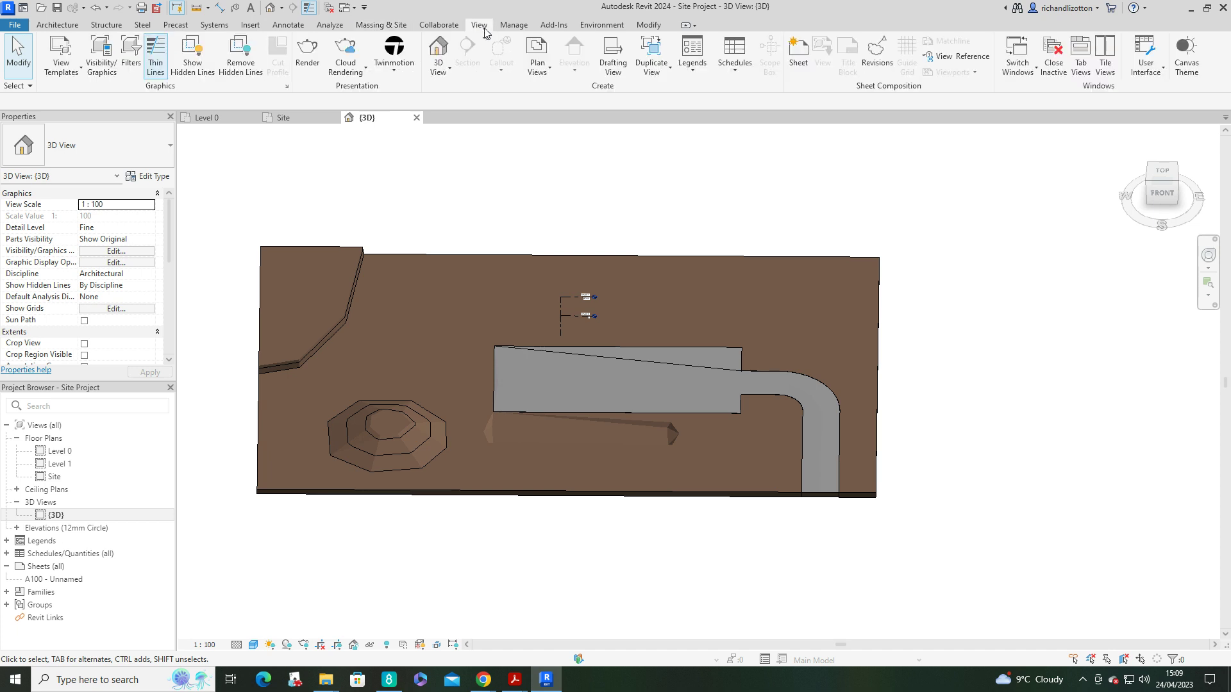
pyautogui.click(296, 122)
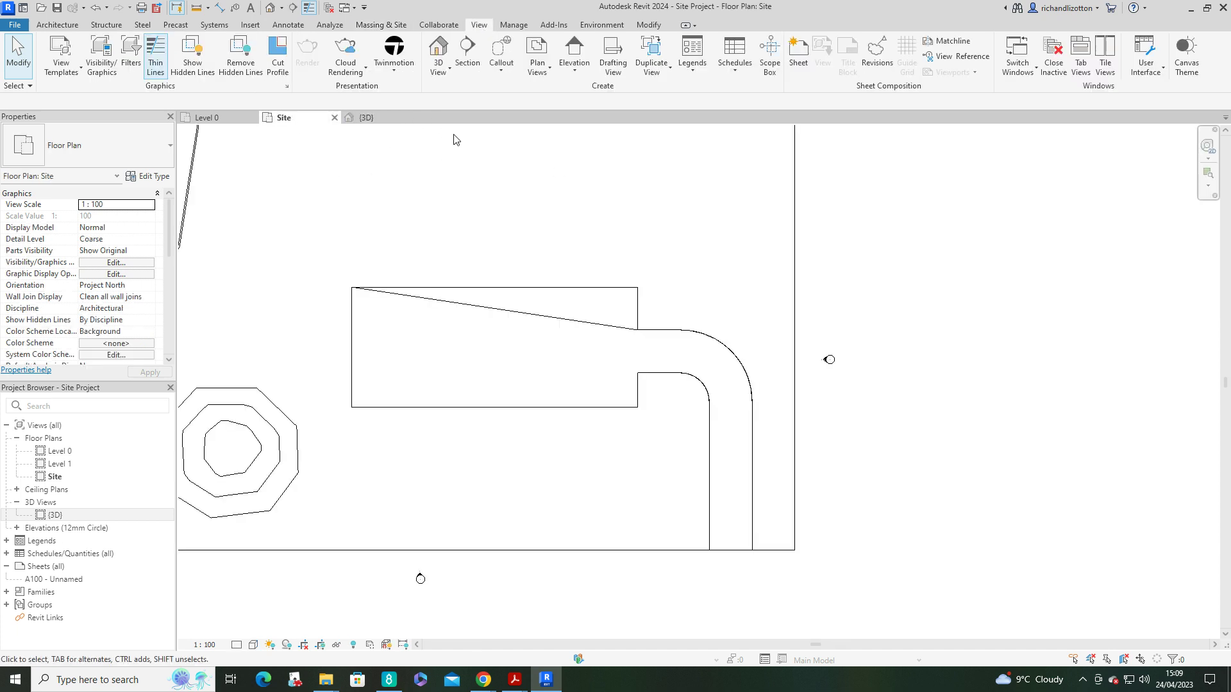
pyautogui.click(469, 70)
pyautogui.click(683, 513)
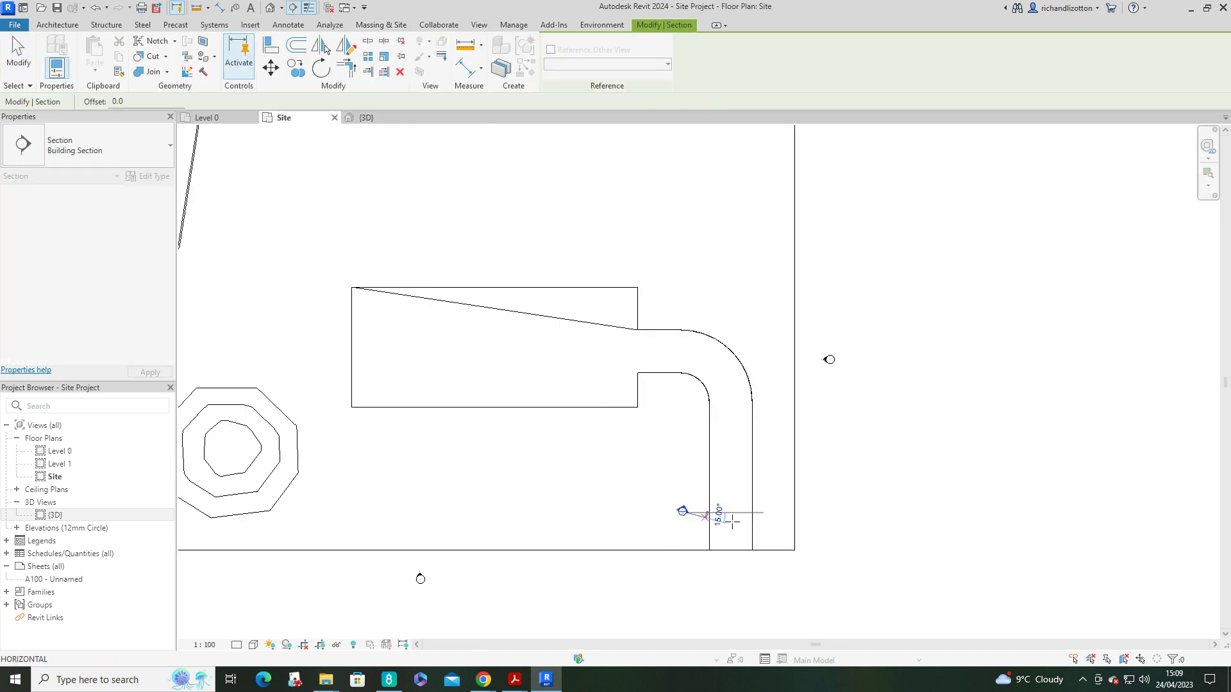
pyautogui.click(778, 512)
pyautogui.press('Escape')
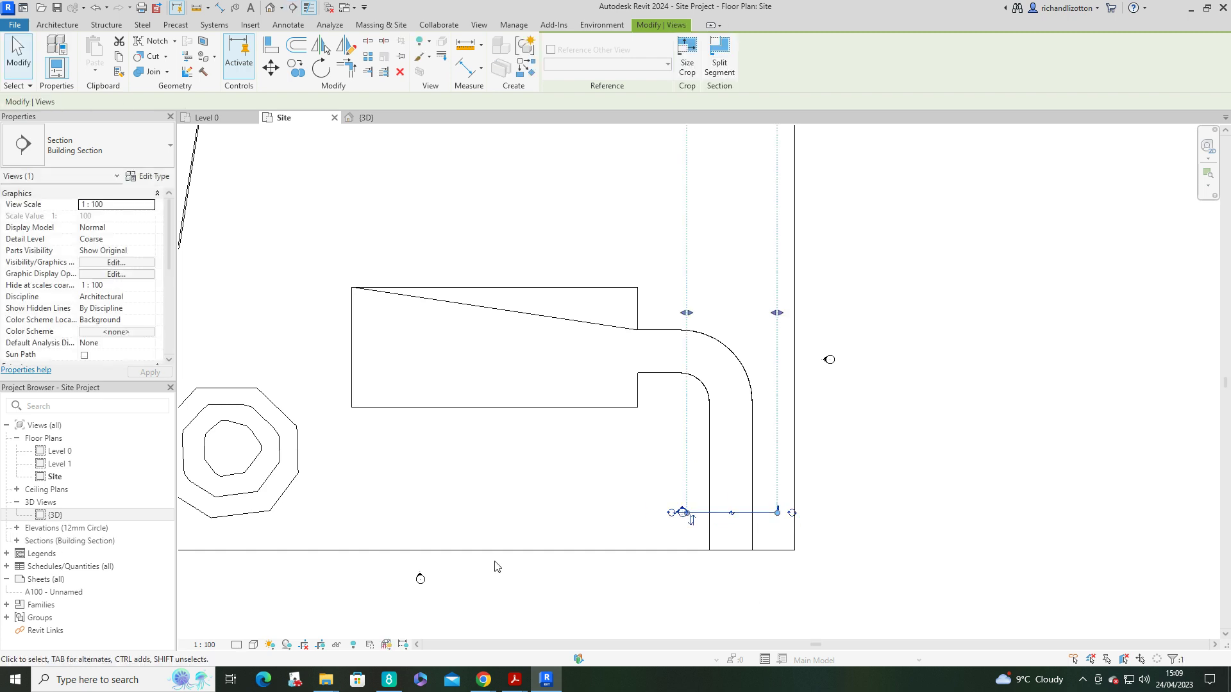
# - Open the new building section of the access road and set its detail level to Fine to examine the road's layers
pyautogui.click(17, 540)
pyautogui.click(63, 554)
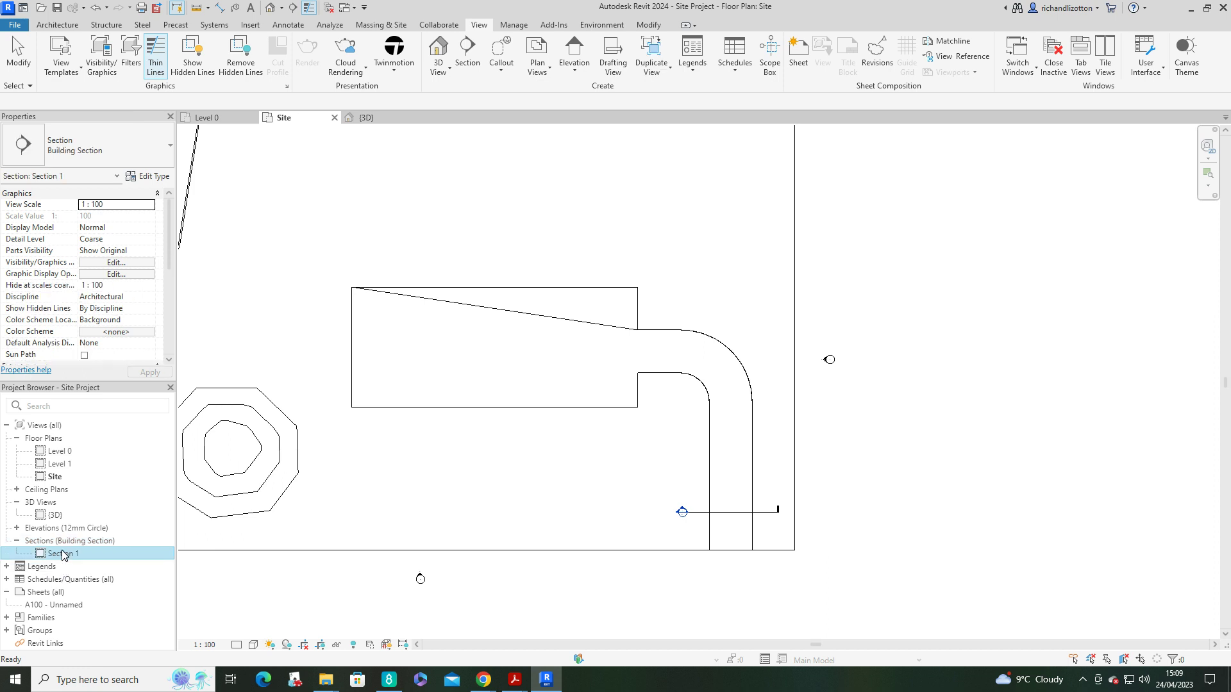
pyautogui.doubleClick(63, 553)
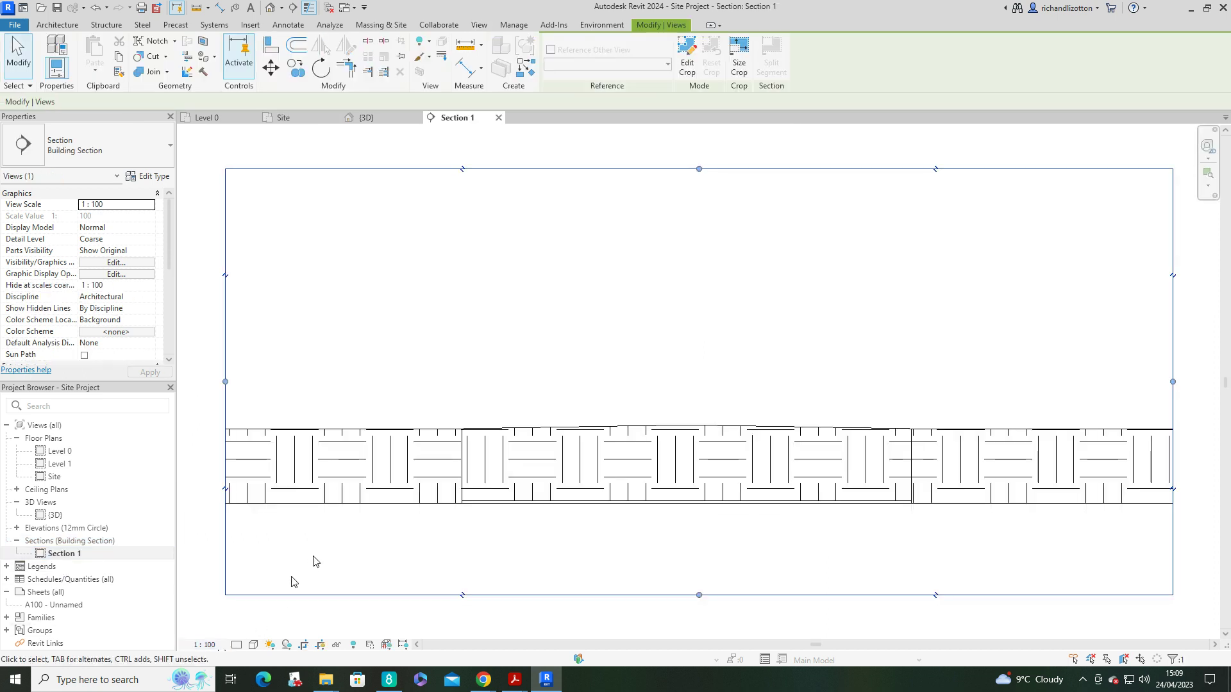
pyautogui.click(253, 645)
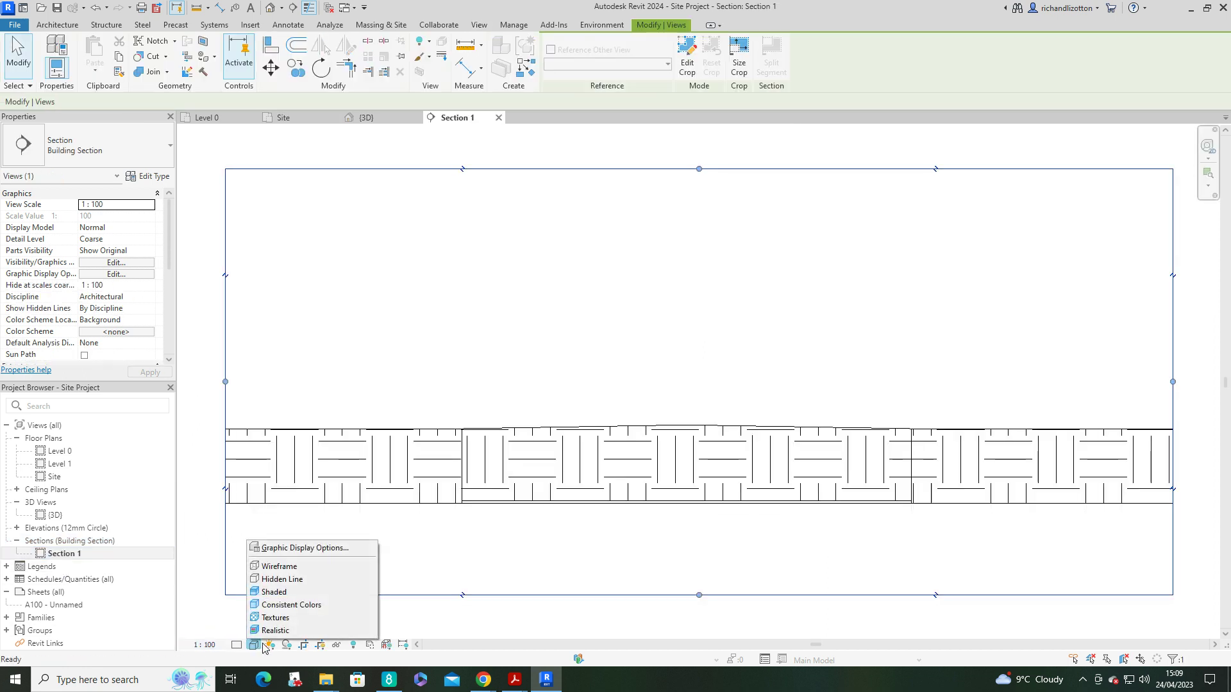
pyautogui.click(237, 645)
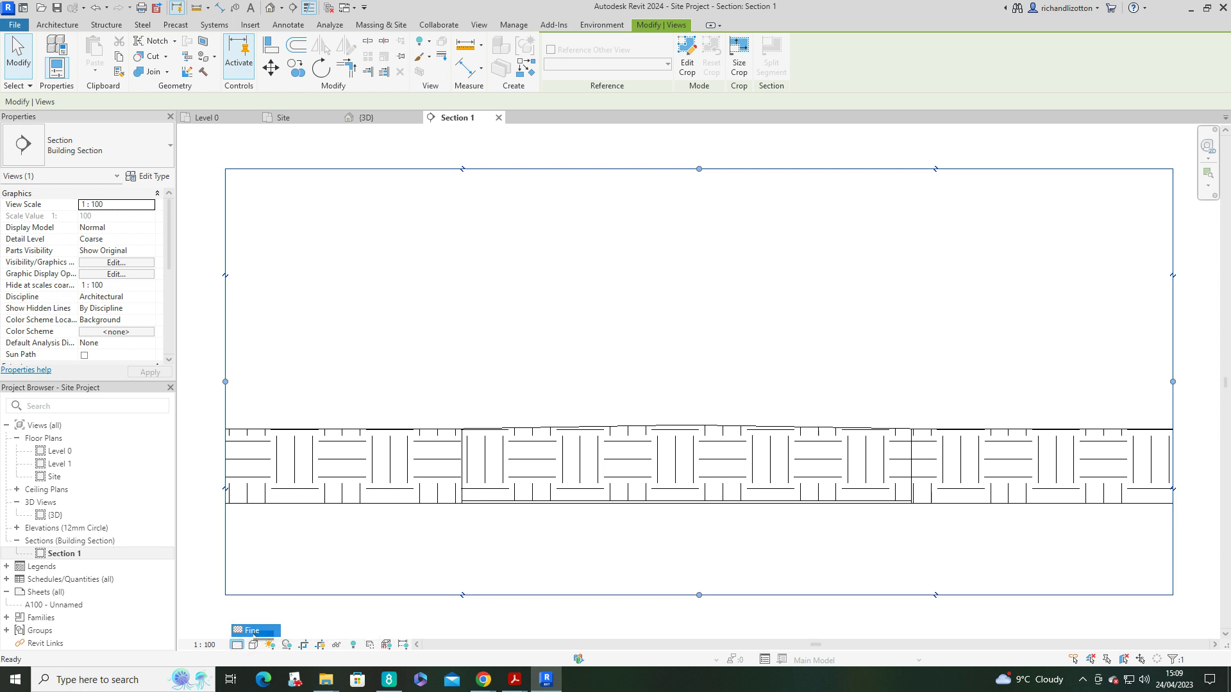
pyautogui.click(254, 636)
pyautogui.scroll(1, 718, 535)
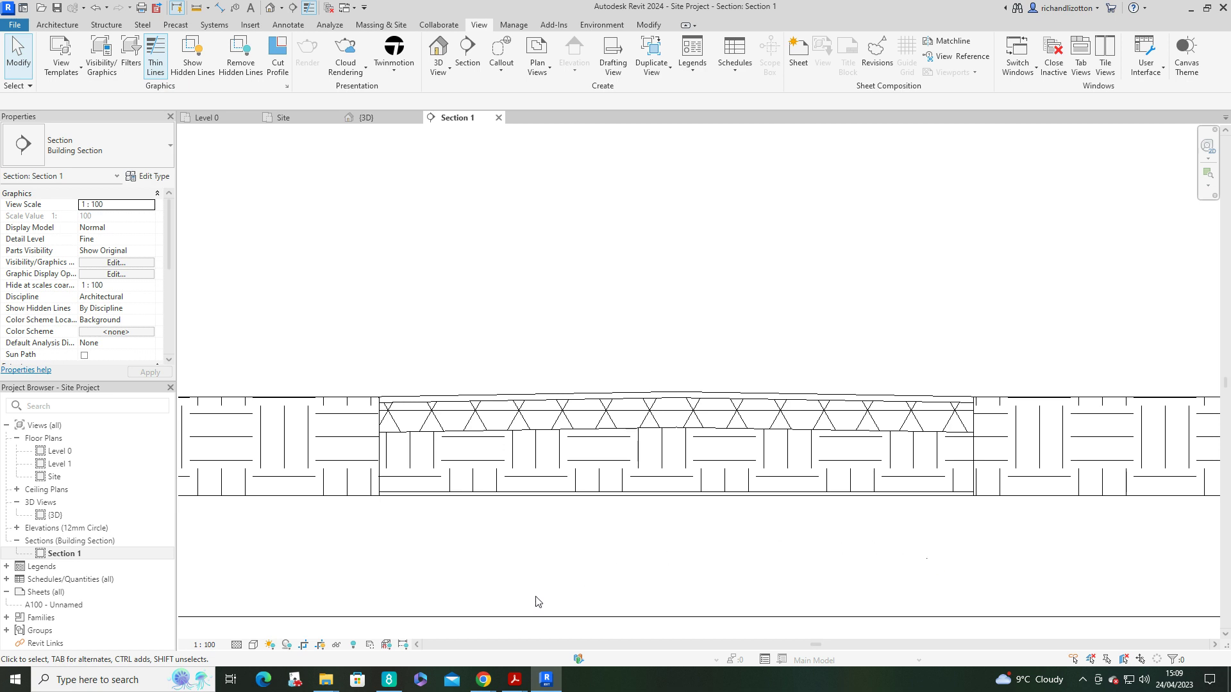
pyautogui.moveTo(491, 686)
pyautogui.click(555, 617)
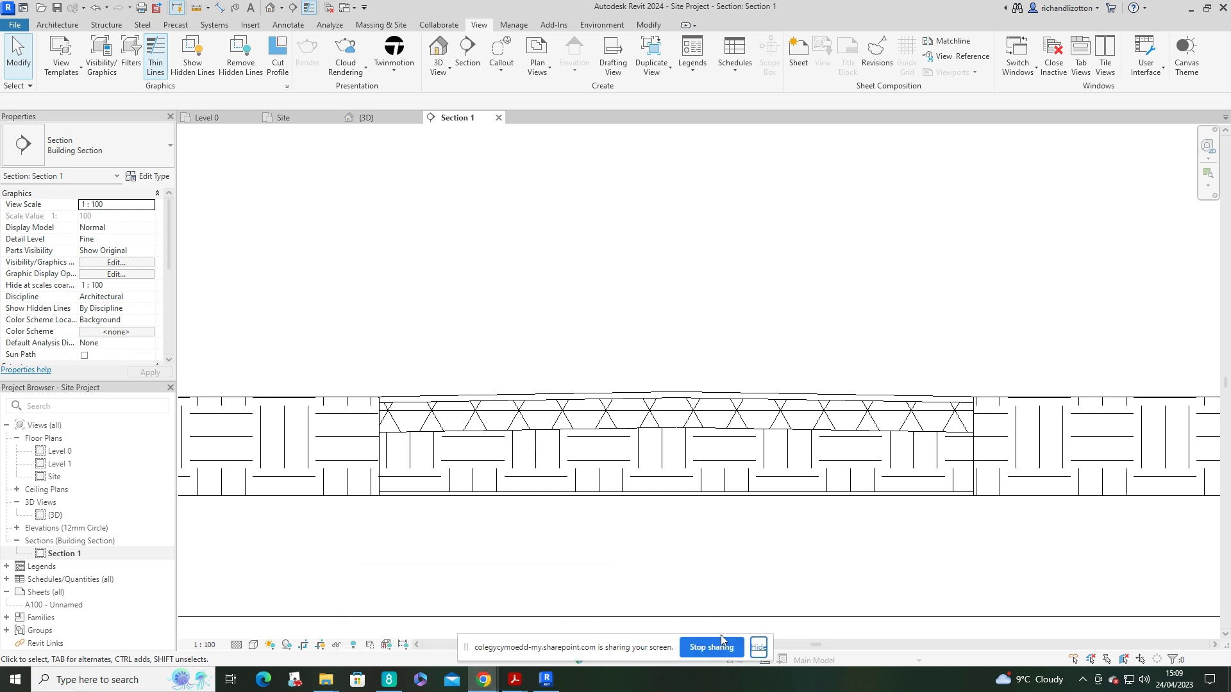